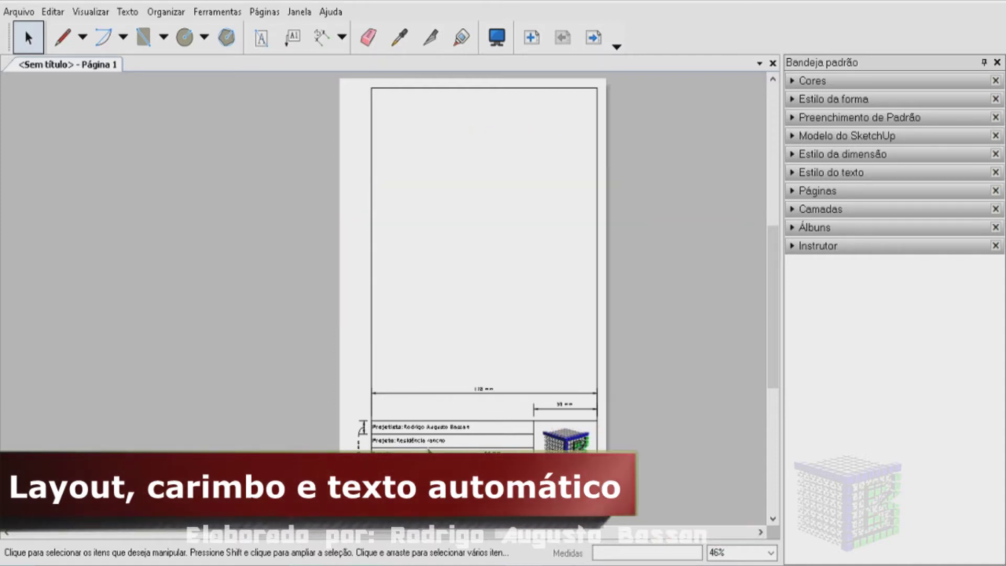
Zoom over the finished A4 title-block sheet, then close it to bring up the save prompt
{"action": "scroll", "coordinate": [485, 472], "scroll_direction": "up", "scroll_amount": 2}
{"action": "scroll", "coordinate": [485, 472], "scroll_direction": "up", "scroll_amount": 1}
{"action": "scroll", "coordinate": [485, 471], "scroll_direction": "up", "scroll_amount": 1}
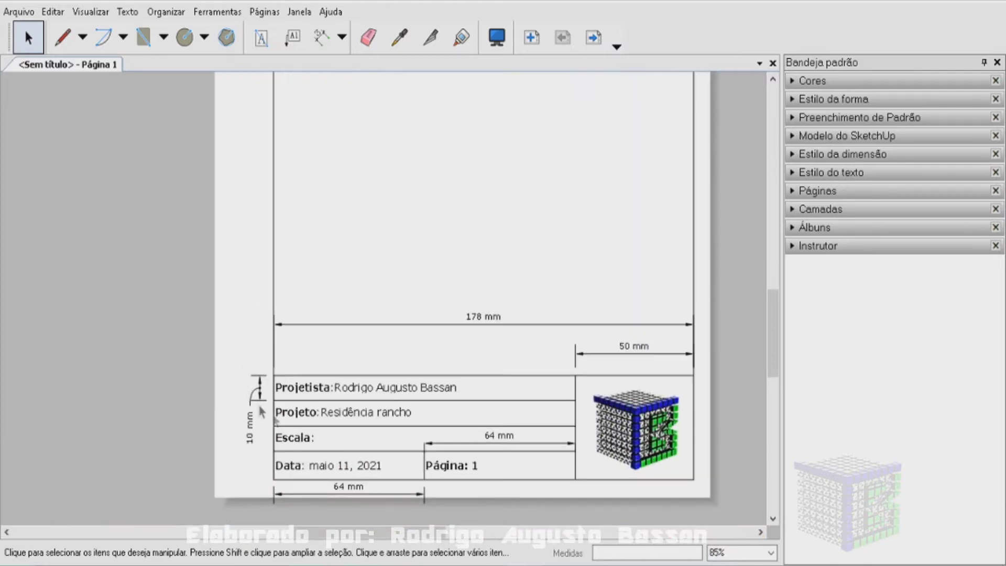
{"action": "scroll", "coordinate": [516, 352], "scroll_direction": "down", "scroll_amount": 1}
{"action": "scroll", "coordinate": [510, 349], "scroll_direction": "down", "scroll_amount": 1}
{"action": "scroll", "coordinate": [512, 350], "scroll_direction": "down", "scroll_amount": 1}
{"action": "scroll", "coordinate": [419, 293], "scroll_direction": "down", "scroll_amount": 2}
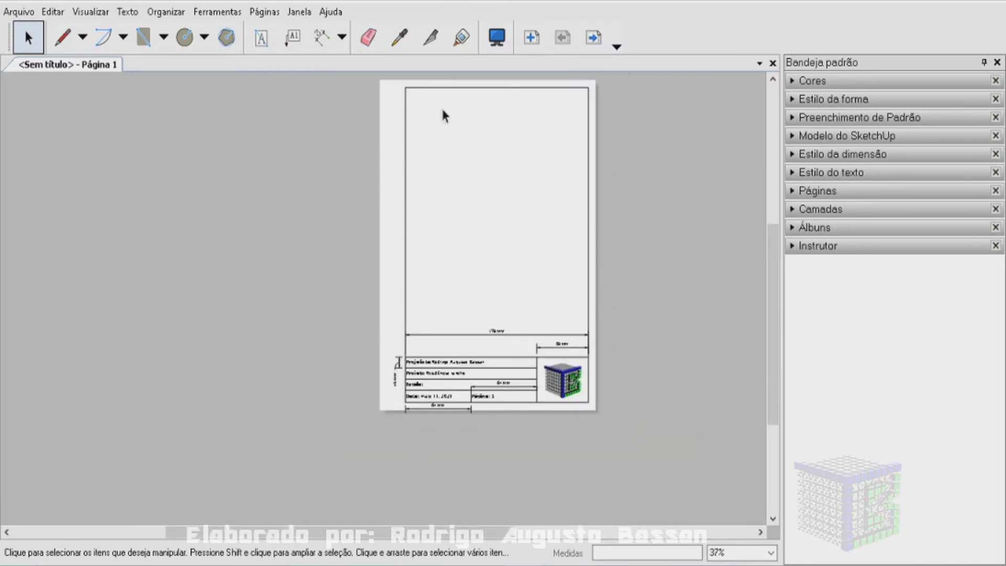
{"action": "scroll", "coordinate": [518, 381], "scroll_direction": "up", "scroll_amount": 1}
{"action": "scroll", "coordinate": [519, 382], "scroll_direction": "up", "scroll_amount": 1}
{"action": "scroll", "coordinate": [512, 382], "scroll_direction": "up", "scroll_amount": 1}
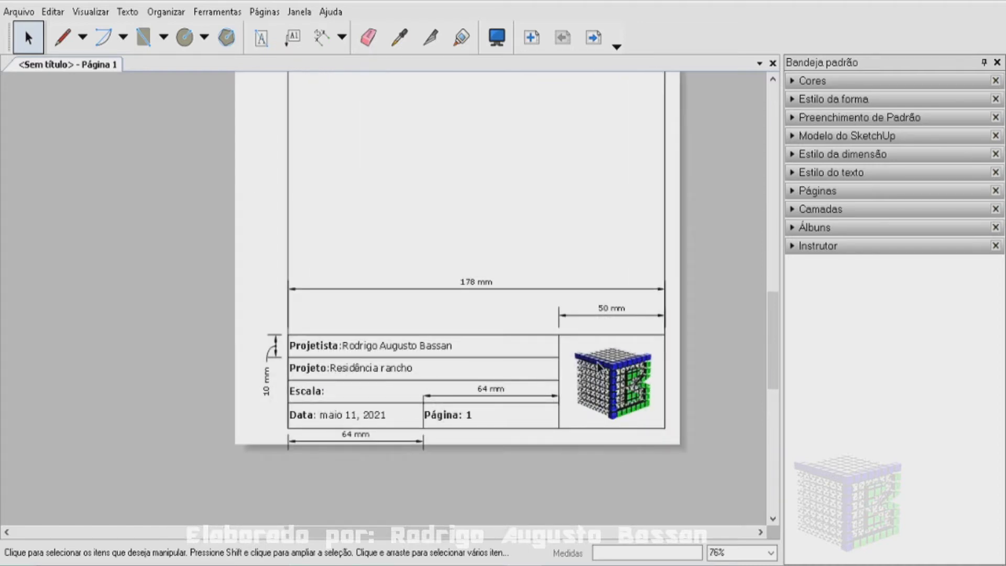
{"action": "scroll", "coordinate": [447, 329], "scroll_direction": "down", "scroll_amount": 2}
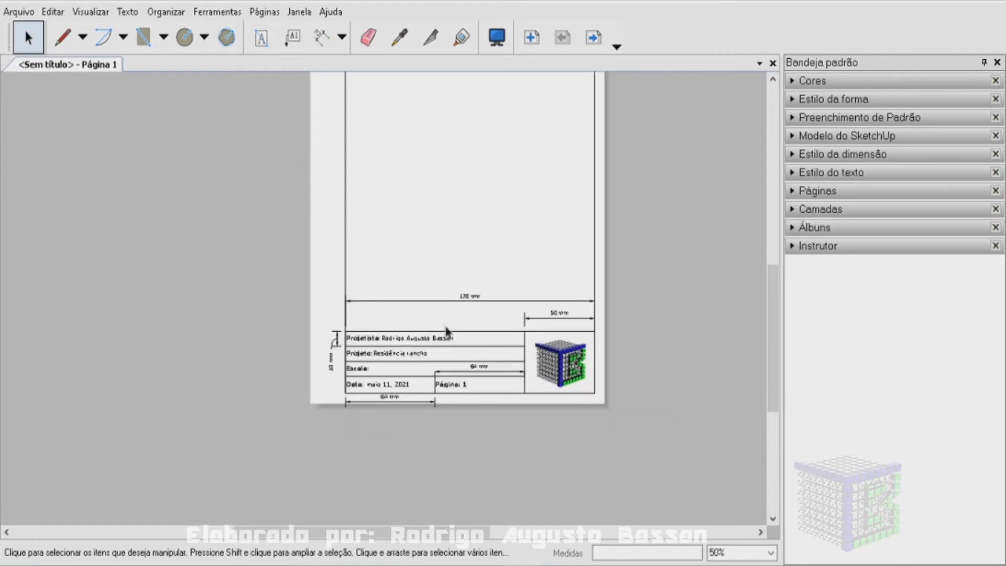
{"action": "scroll", "coordinate": [448, 329], "scroll_direction": "down", "scroll_amount": 1}
{"action": "key", "text": "alt+F4"}
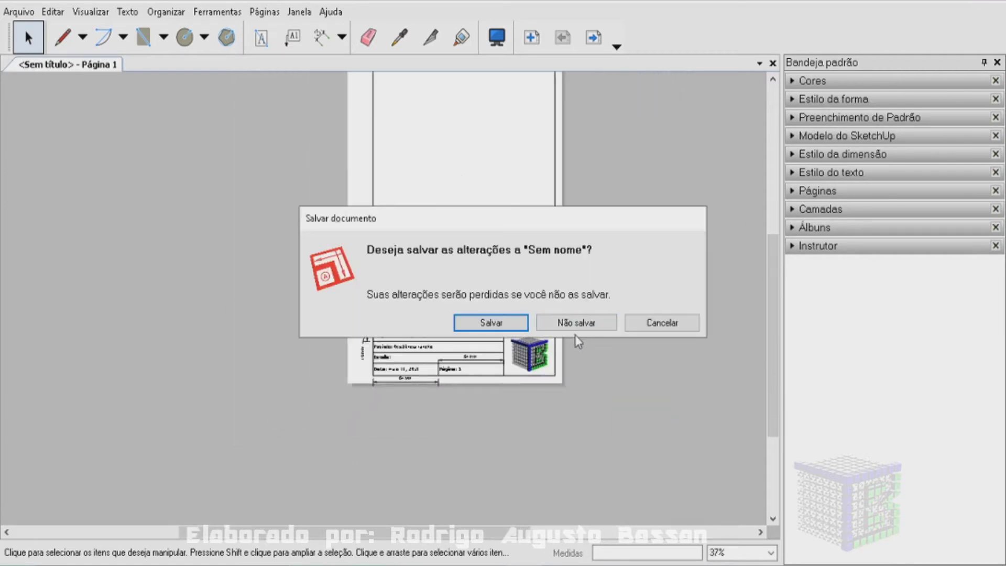
Discard the example without saving and start a new document from the A4 retrato default template
{"action": "left_click", "coordinate": [578, 323]}
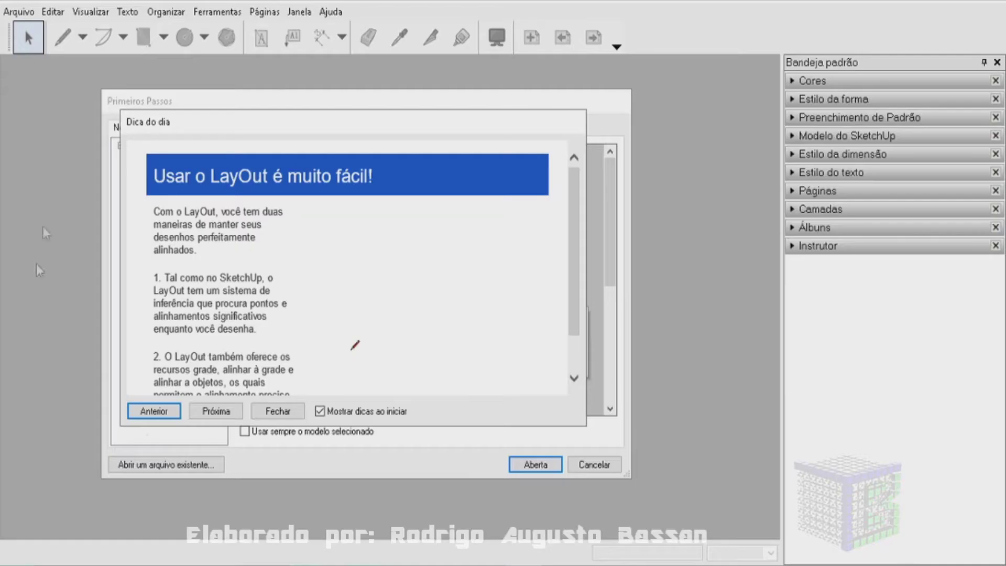
{"action": "left_click", "coordinate": [293, 413]}
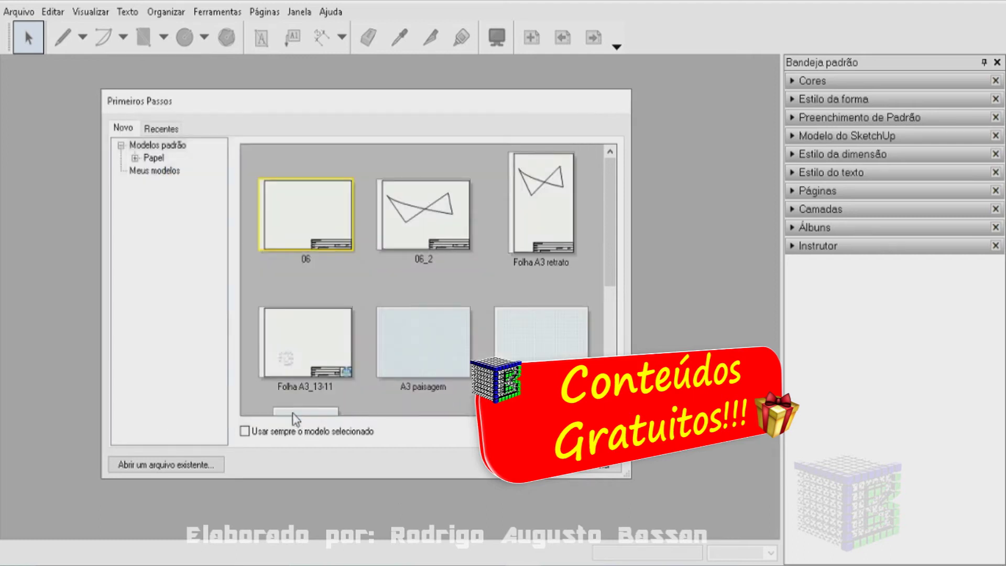
{"action": "left_click", "coordinate": [152, 145]}
{"action": "left_click_drag", "start_coordinate": [614, 293], "coordinate": [610, 392]}
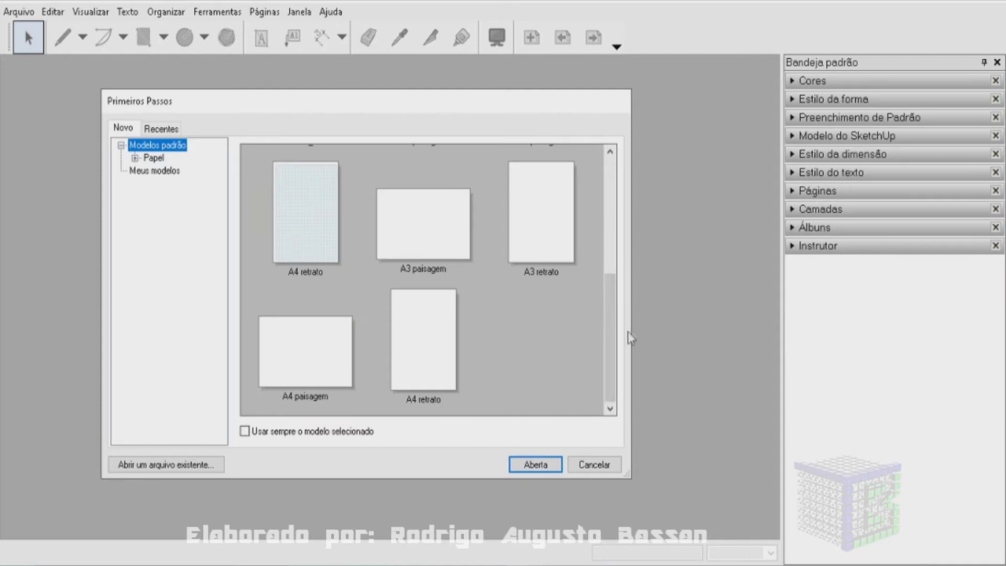
{"action": "left_click", "coordinate": [140, 172]}
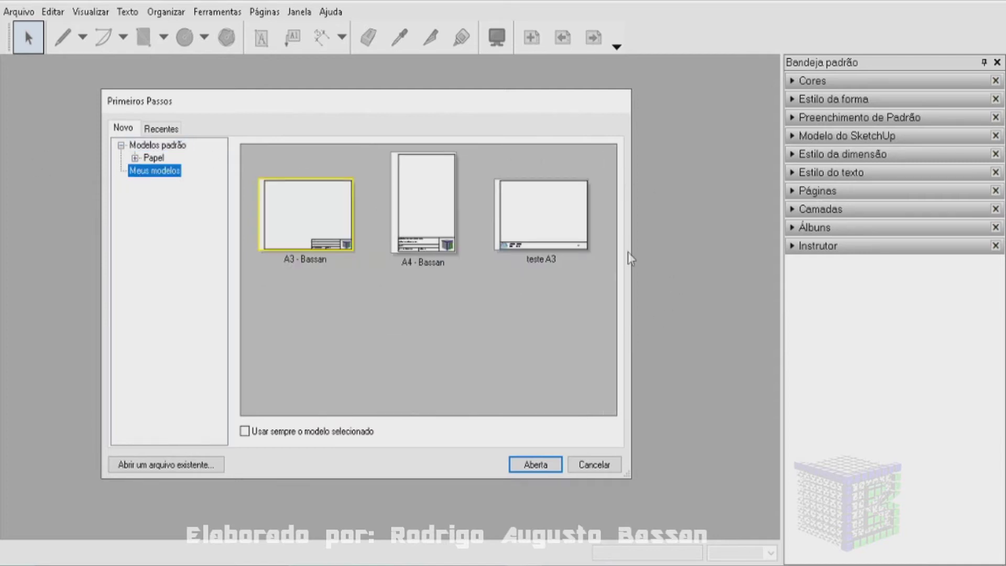
{"action": "left_click", "coordinate": [163, 146]}
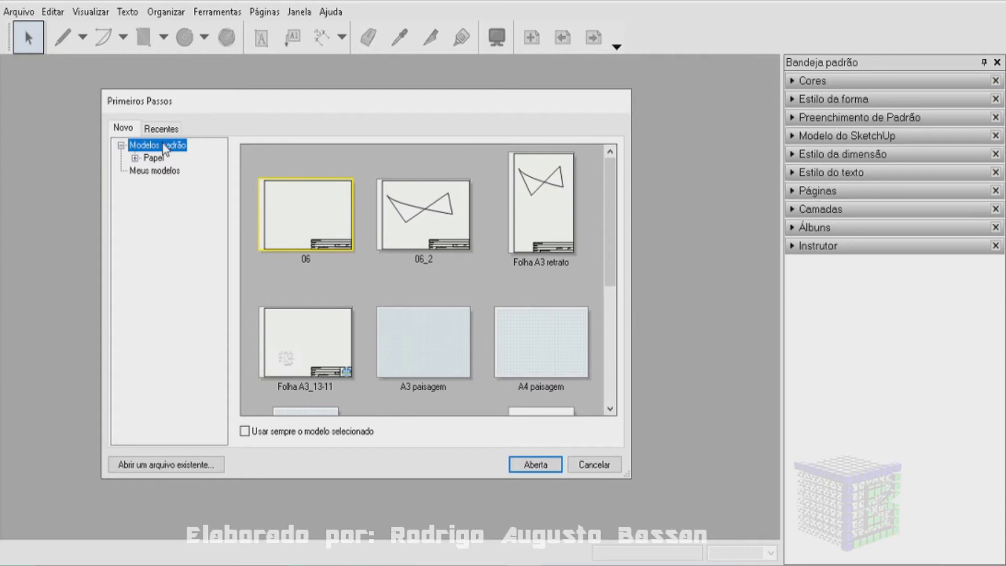
{"action": "left_click_drag", "start_coordinate": [613, 201], "coordinate": [611, 325]}
{"action": "left_click", "coordinate": [442, 346]}
{"action": "double_click", "coordinate": [409, 385]}
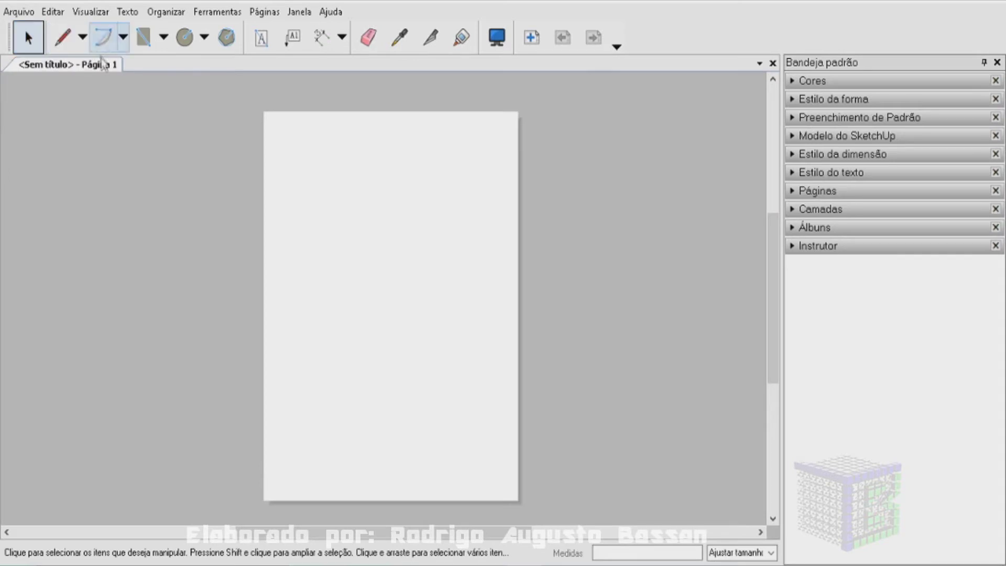
Confirm the Document Setup paper as A4 in portrait orientation
{"action": "left_click", "coordinate": [31, 18]}
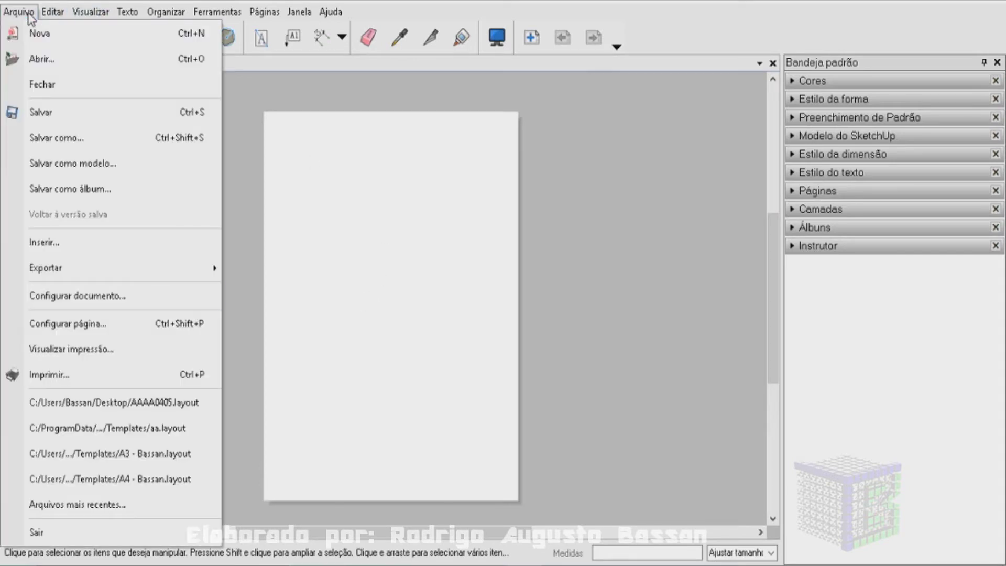
{"action": "left_click", "coordinate": [112, 303]}
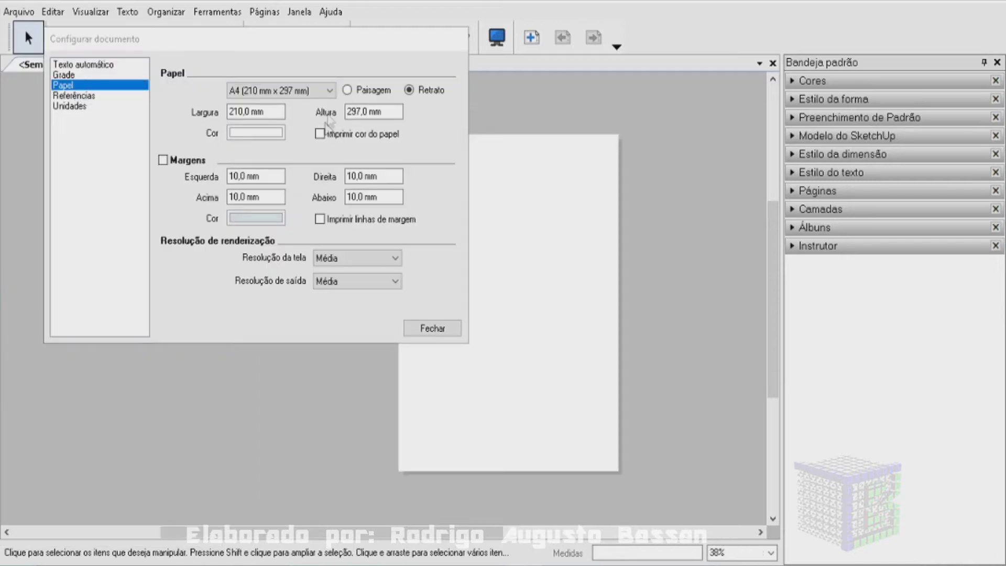
{"action": "left_click", "coordinate": [330, 92]}
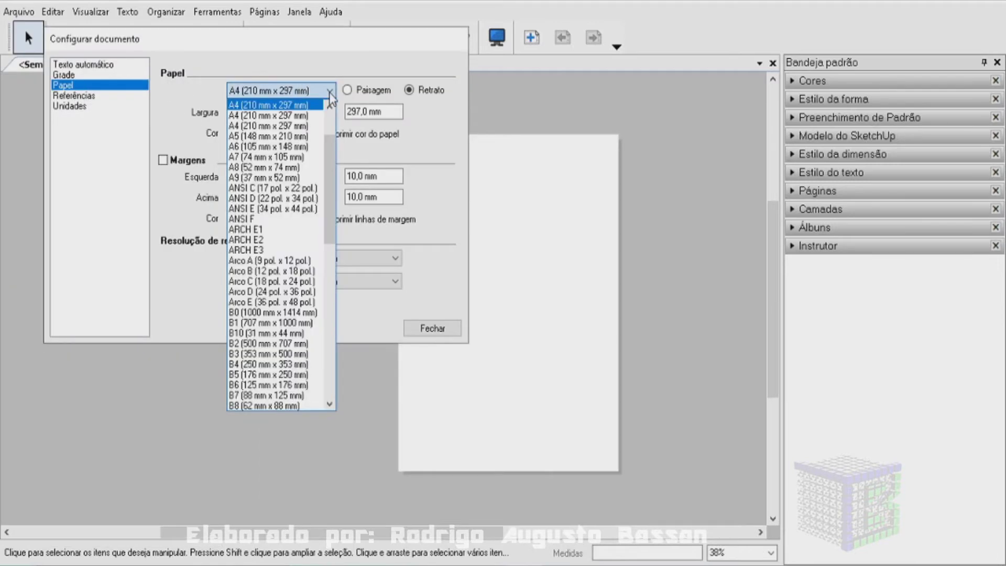
{"action": "left_click", "coordinate": [340, 167]}
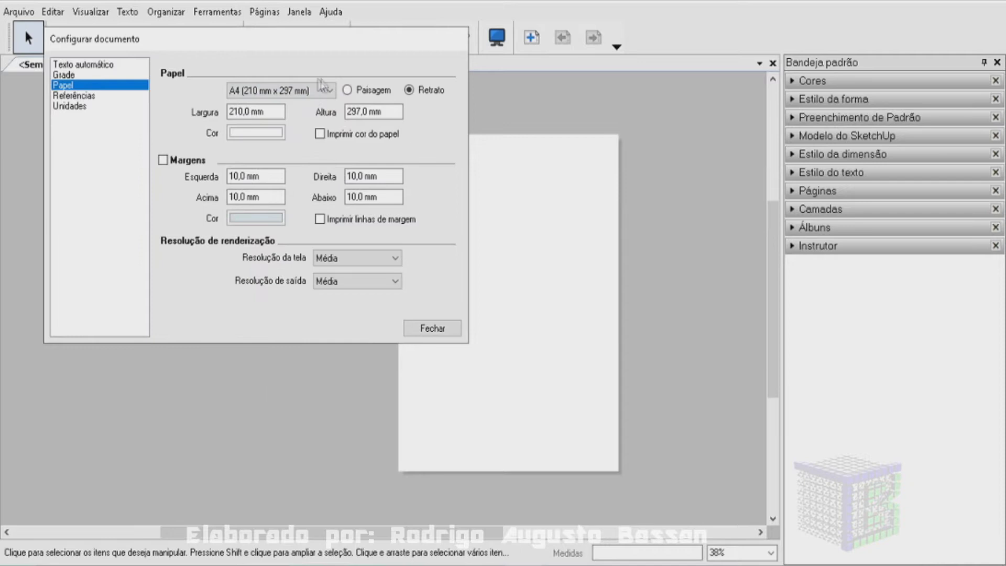
{"action": "left_click", "coordinate": [330, 92]}
{"action": "mouse_move", "coordinate": [329, 154]}
{"action": "left_mouse_down"}
{"action": "mouse_move", "coordinate": [333, 140]}
{"action": "mouse_move", "coordinate": [334, 157]}
{"action": "left_mouse_up"}
{"action": "left_click", "coordinate": [283, 115]}
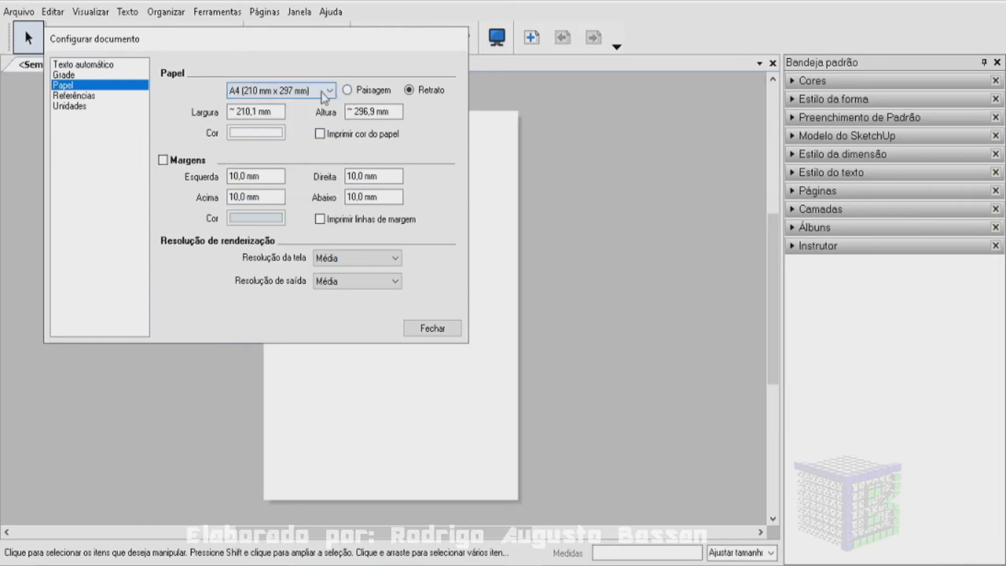
{"action": "left_click", "coordinate": [346, 90]}
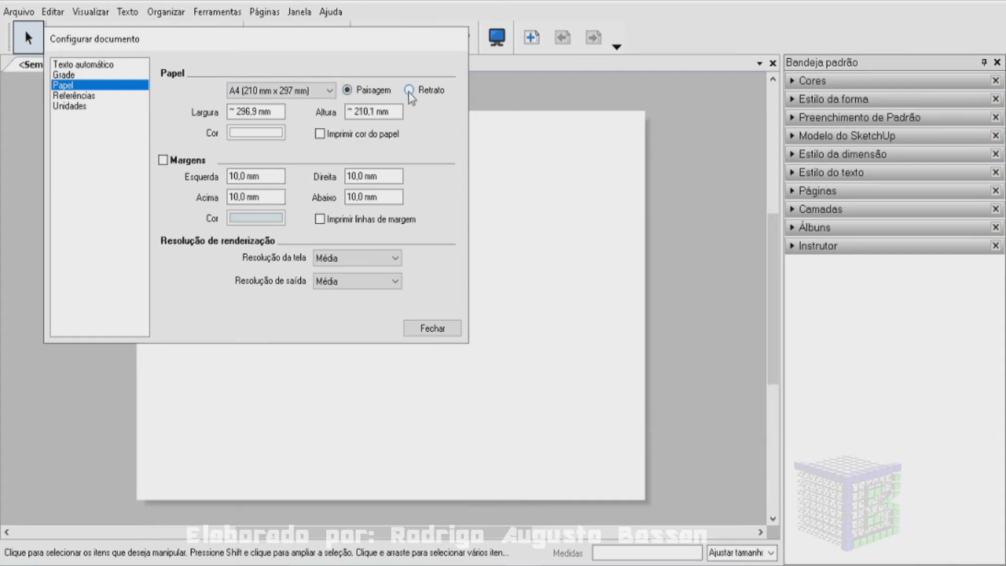
{"action": "left_click", "coordinate": [406, 92]}
{"action": "left_click", "coordinate": [347, 90]}
{"action": "left_click", "coordinate": [409, 91]}
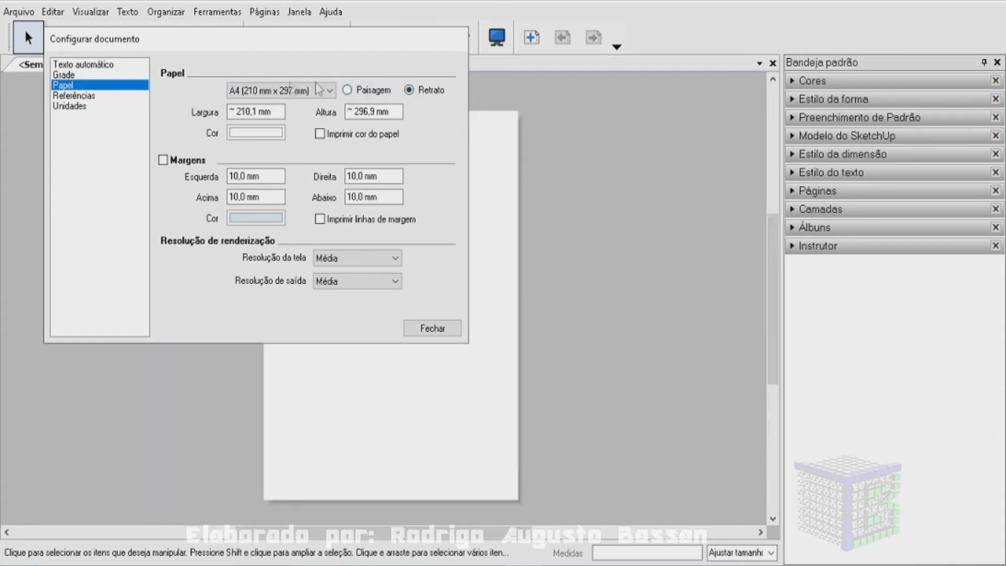
Turn on page margins with printed margin lines coloured black
{"action": "left_click", "coordinate": [162, 160]}
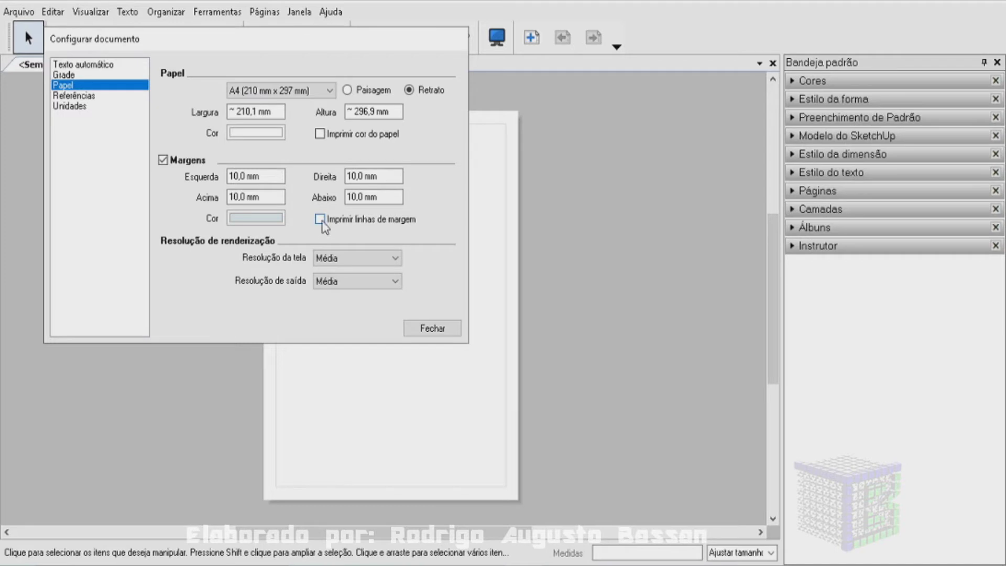
{"action": "left_click", "coordinate": [502, 109]}
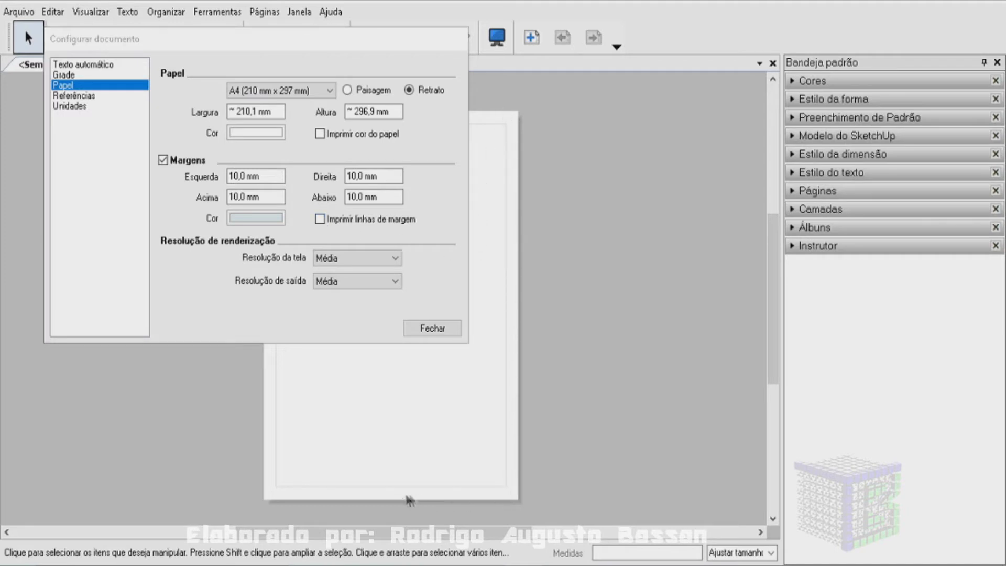
{"action": "left_click", "coordinate": [326, 220]}
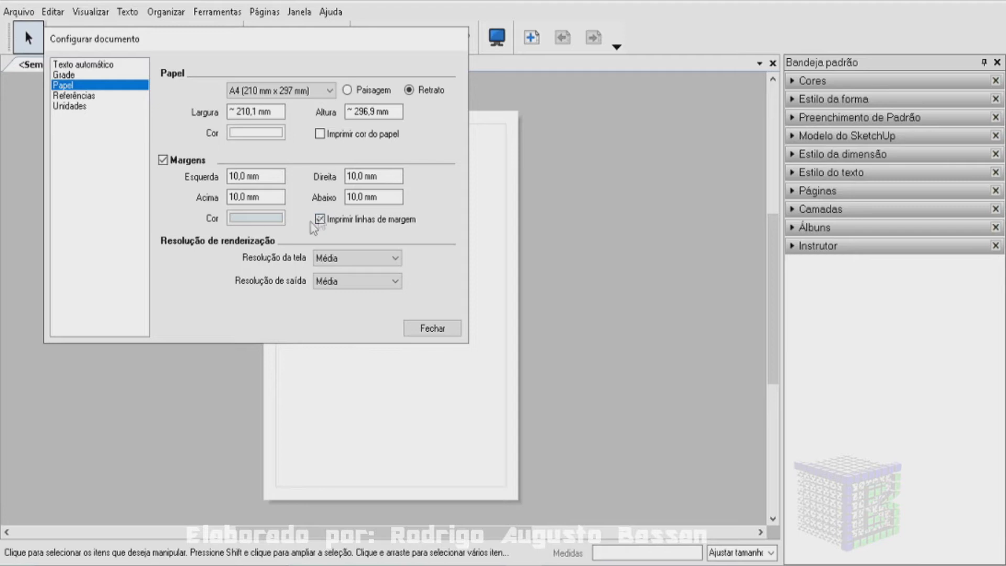
{"action": "left_click", "coordinate": [248, 219]}
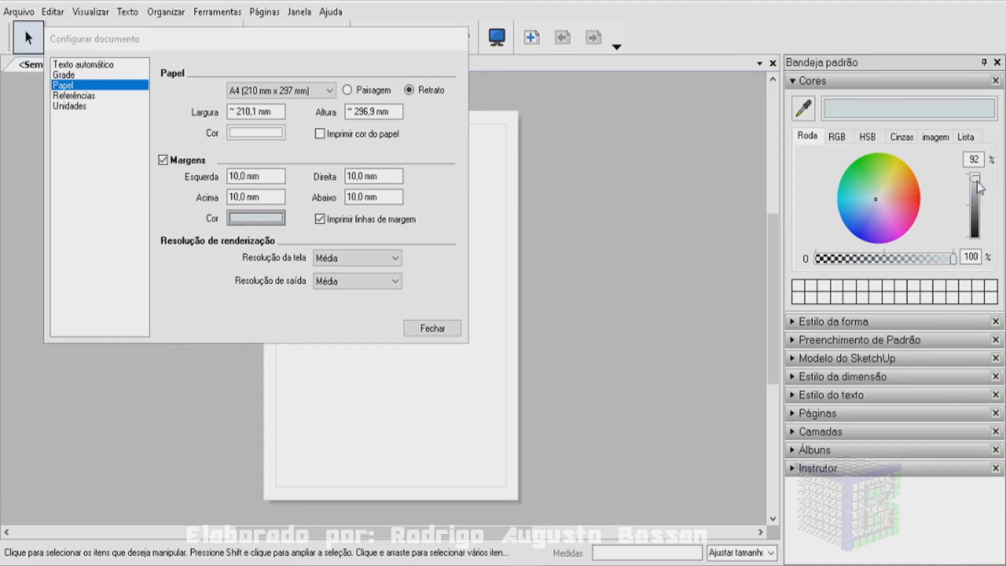
{"action": "left_click_drag", "start_coordinate": [974, 178], "coordinate": [975, 237]}
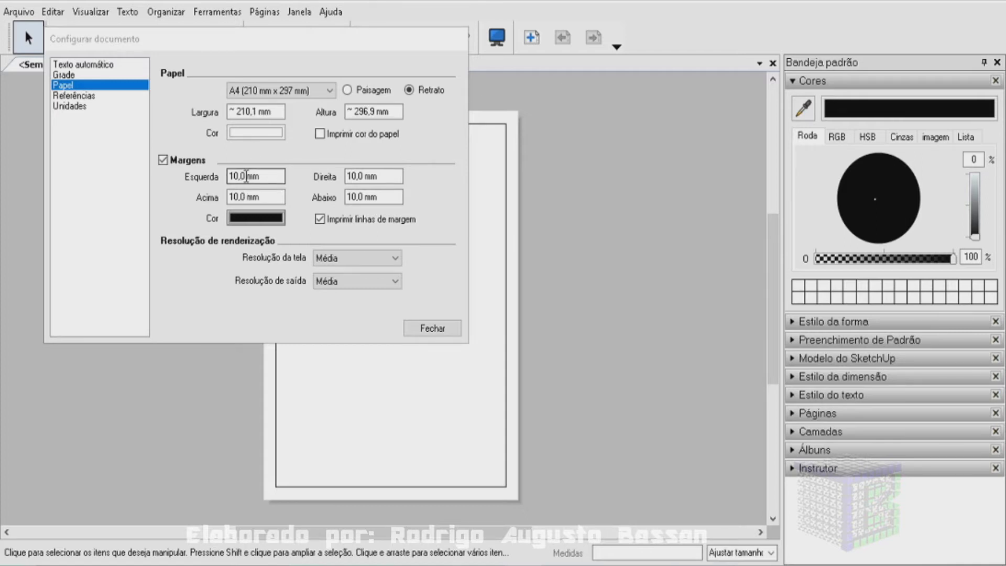
Set margins to 25 mm left and 7 mm right, top and bottom, and close setup
{"action": "left_click_drag", "start_coordinate": [246, 176], "coordinate": [220, 176]}
{"action": "type", "text": "25"}
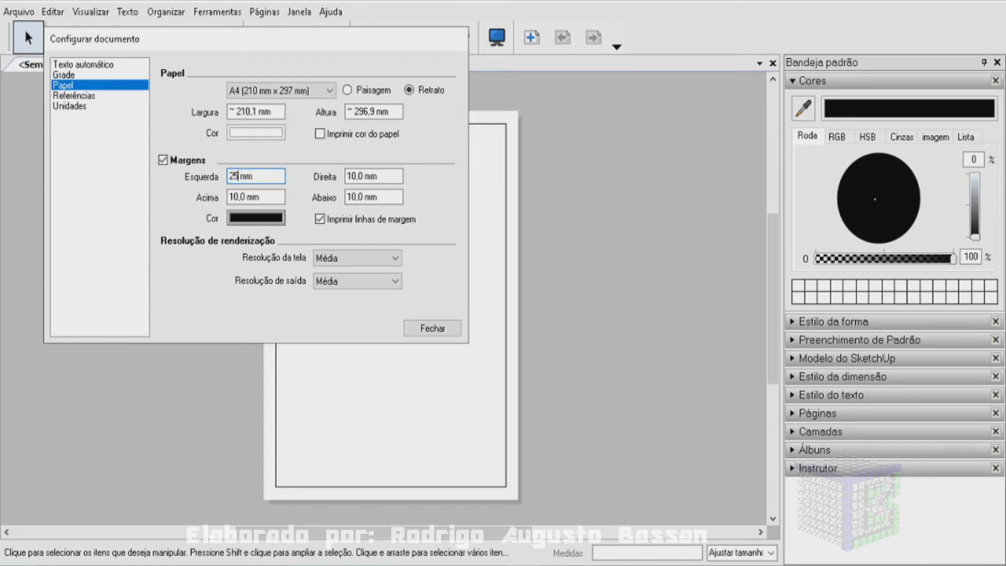
{"action": "left_click_drag", "start_coordinate": [376, 176], "coordinate": [328, 180]}
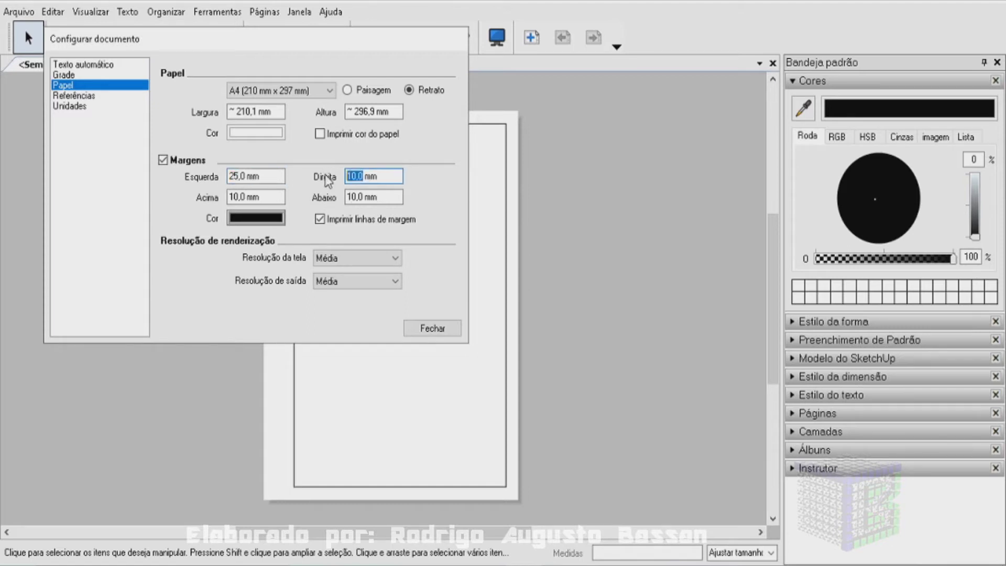
{"action": "type", "text": "7"}
{"action": "left_click_drag", "start_coordinate": [256, 197], "coordinate": [192, 201]}
{"action": "type", "text": "7"}
{"action": "left_click_drag", "start_coordinate": [361, 198], "coordinate": [341, 197]}
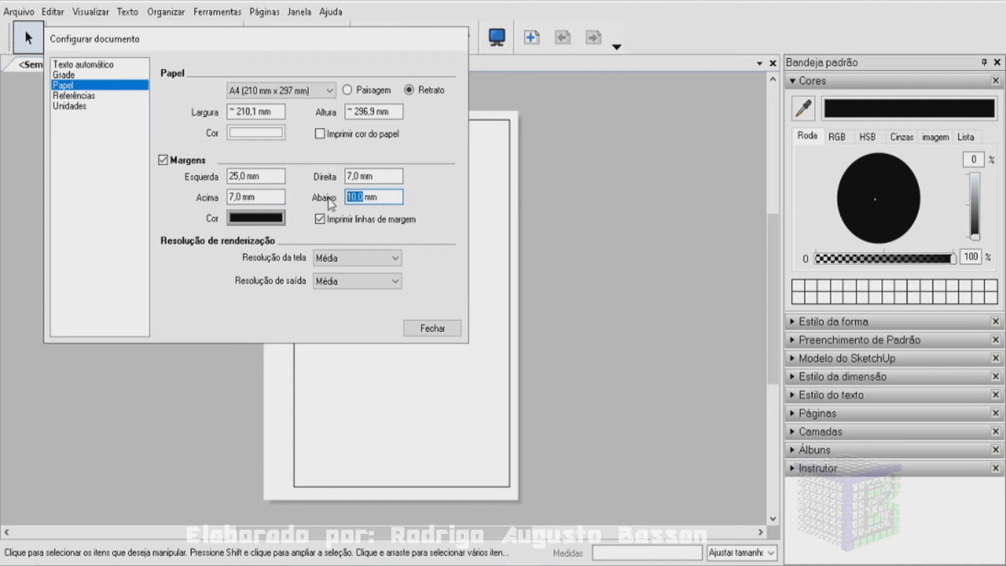
{"action": "type", "text": "7"}
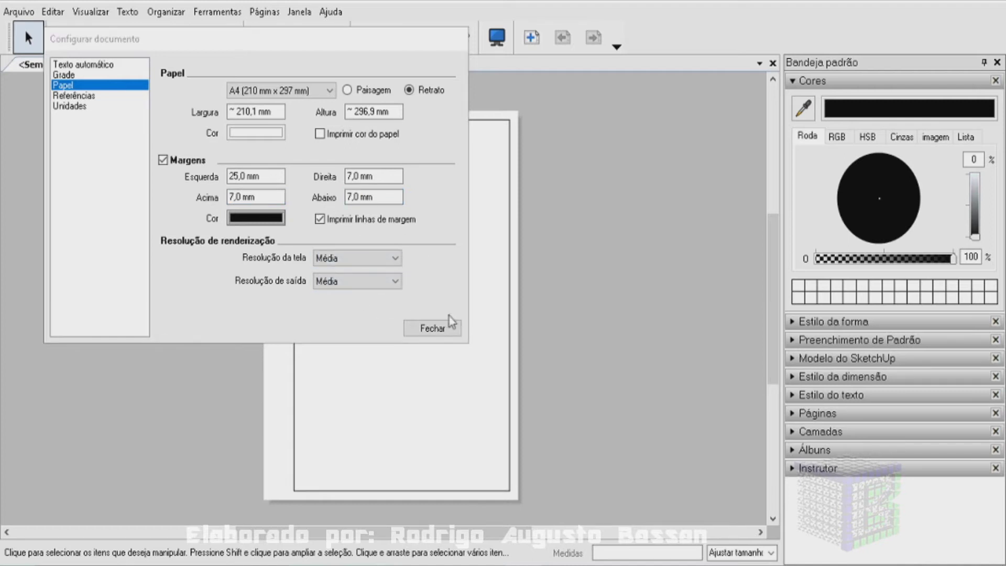
{"action": "left_click", "coordinate": [437, 331]}
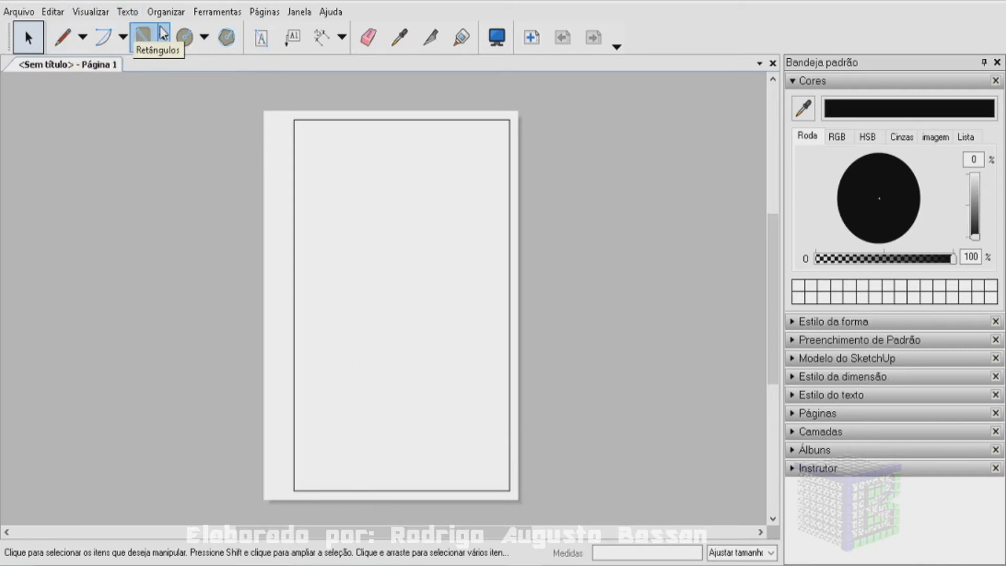
{"action": "left_click", "coordinate": [63, 36]}
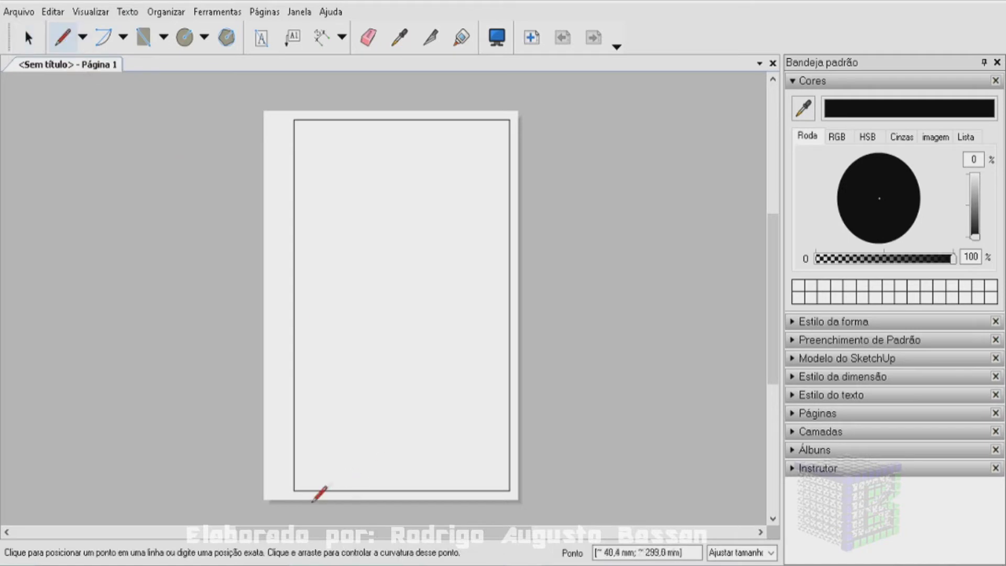
{"action": "scroll", "coordinate": [309, 487], "scroll_direction": "up", "scroll_amount": 2}
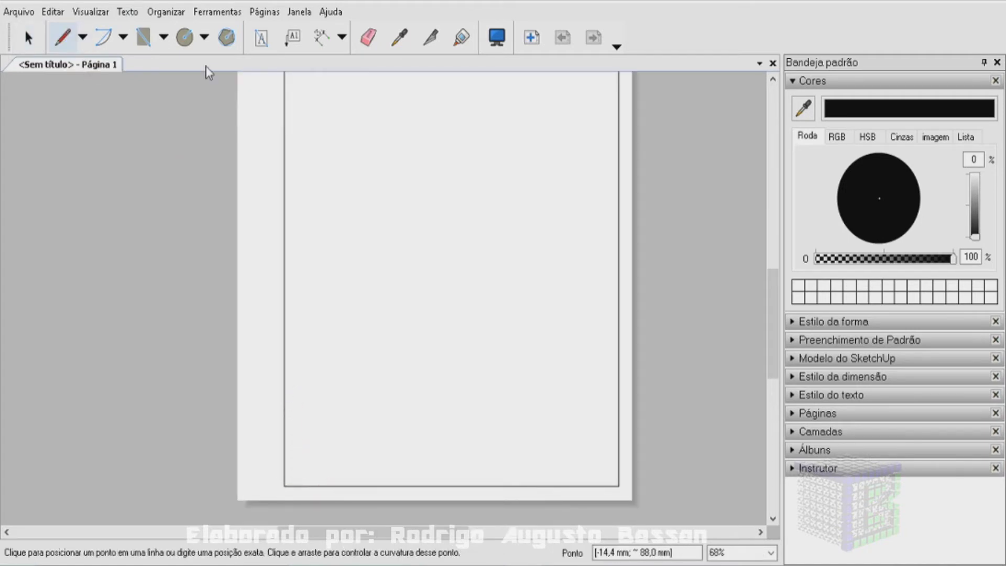
{"action": "left_click", "coordinate": [321, 37]}
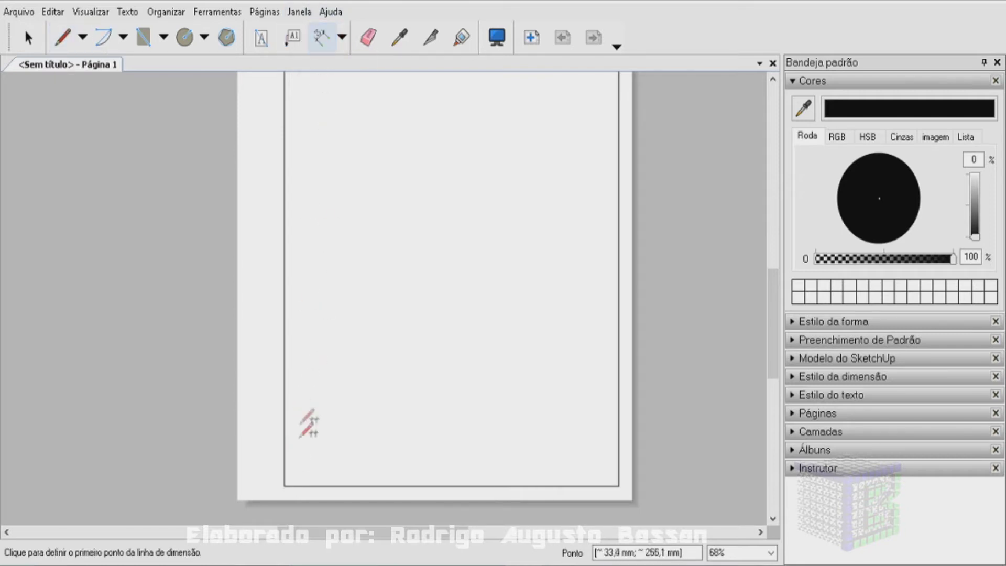
{"action": "left_click", "coordinate": [284, 485]}
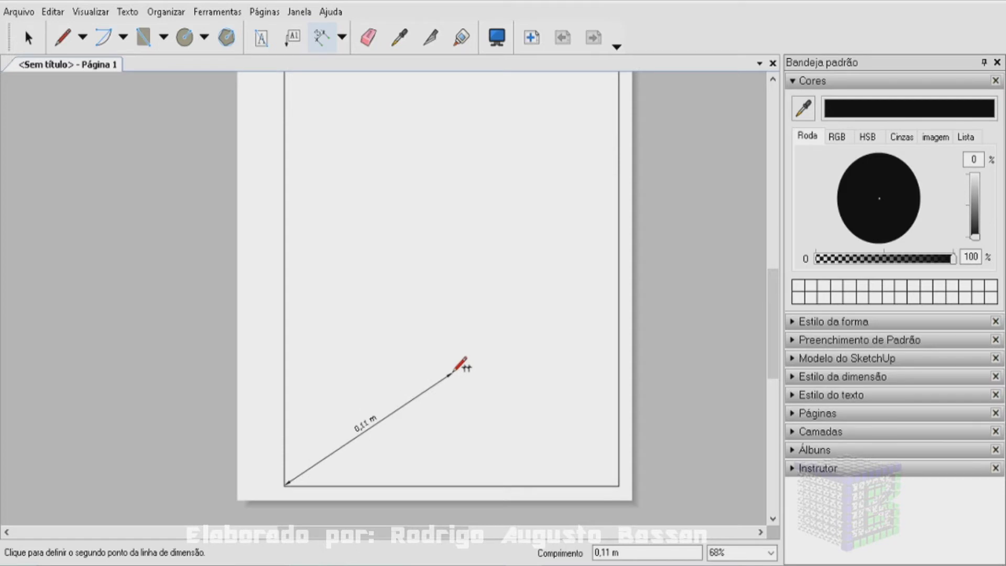
{"action": "key", "text": "Escape"}
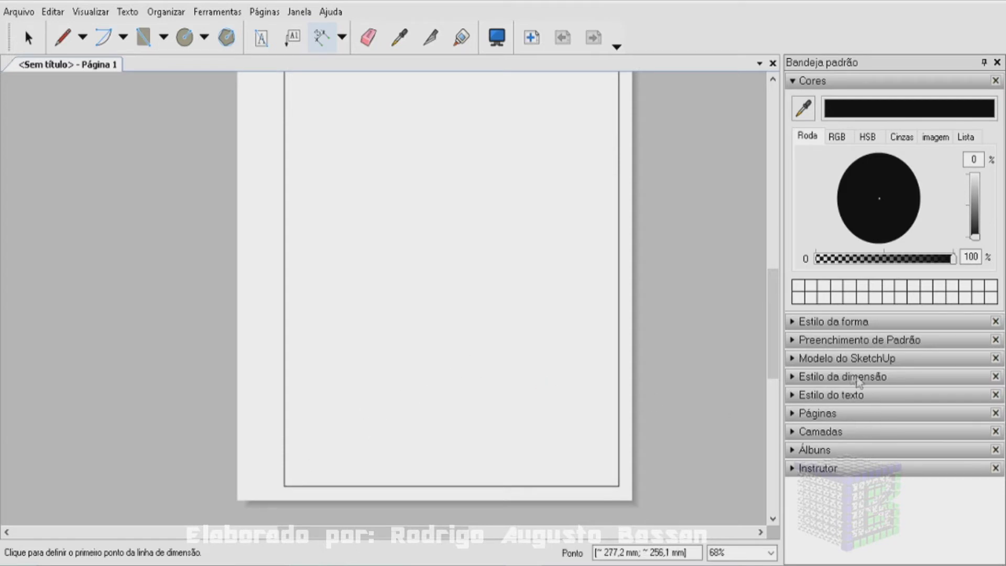
{"action": "left_click", "coordinate": [841, 377]}
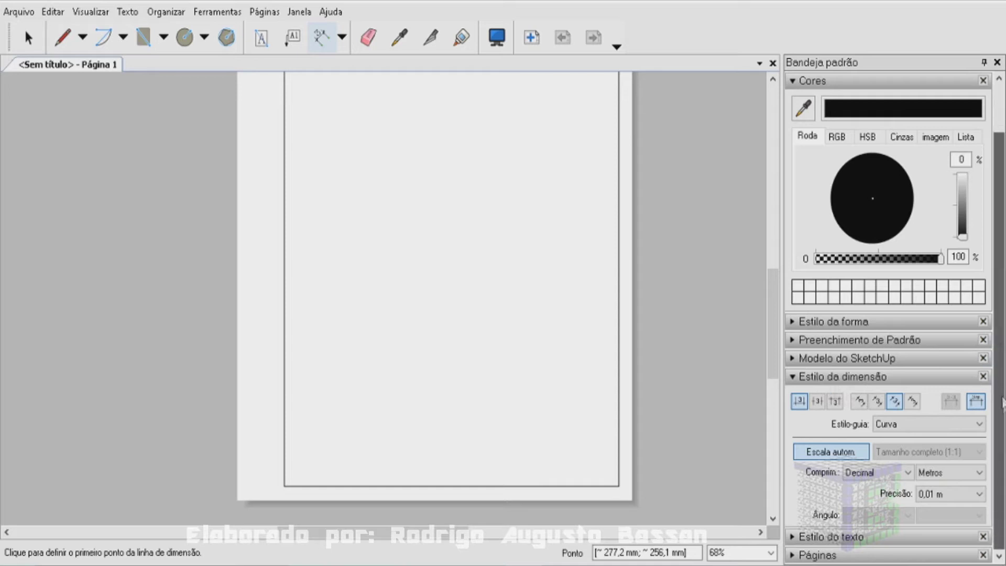
Set the dimension style to Millimetres with 1 mm precision
{"action": "scroll", "coordinate": [1001, 345], "scroll_direction": "down", "scroll_amount": 3}
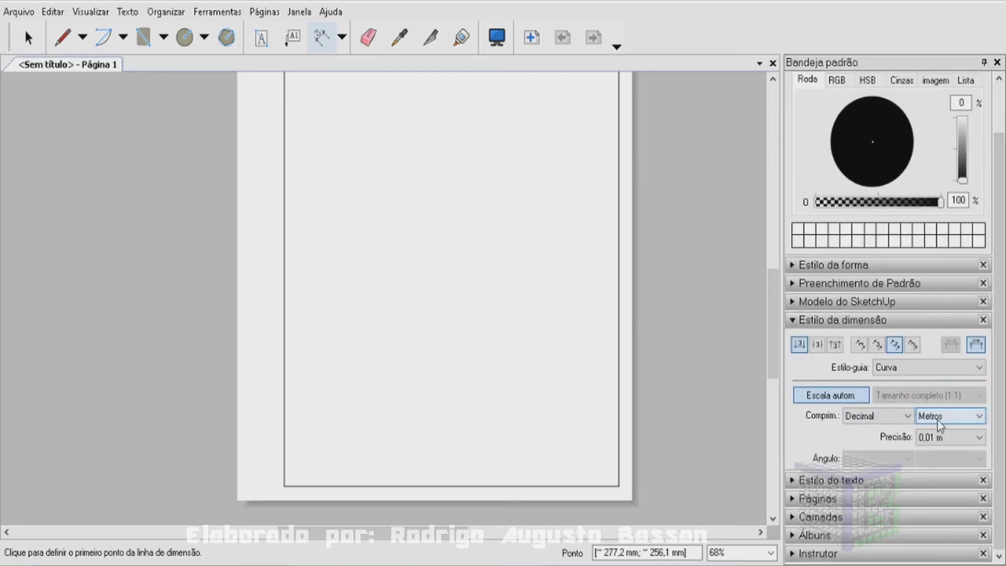
{"action": "left_click", "coordinate": [978, 418]}
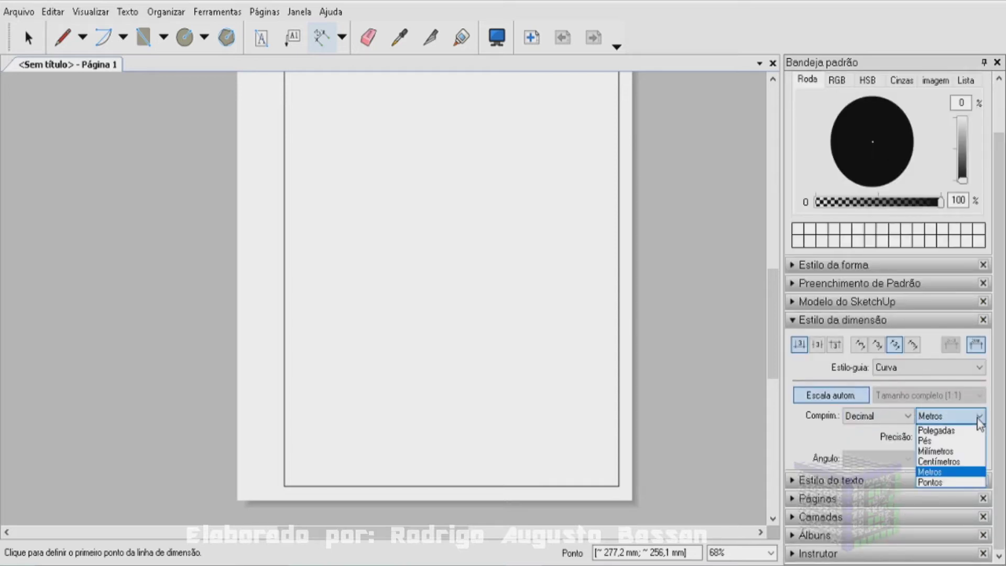
{"action": "left_click", "coordinate": [974, 450]}
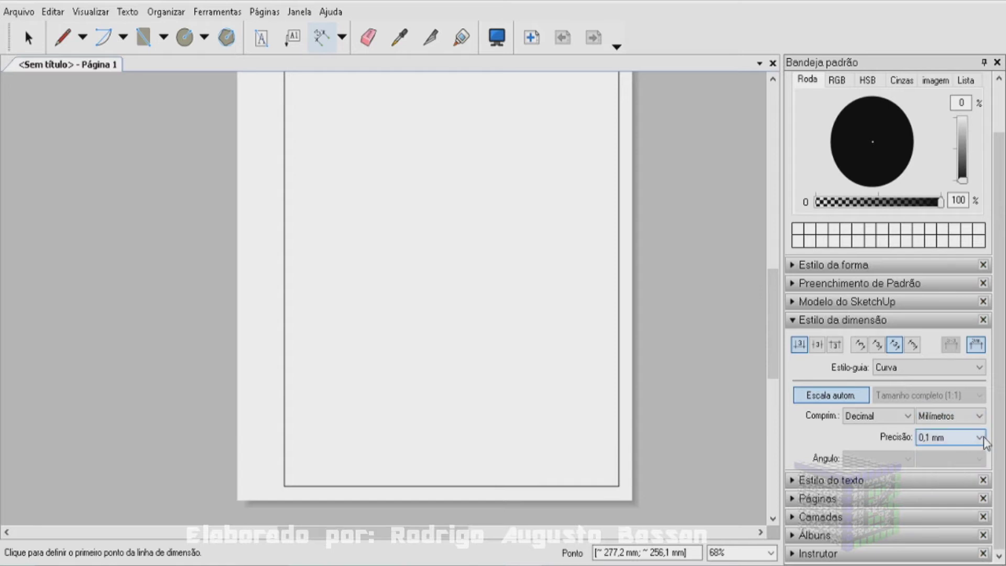
{"action": "left_click", "coordinate": [979, 438]}
{"action": "left_click", "coordinate": [947, 451]}
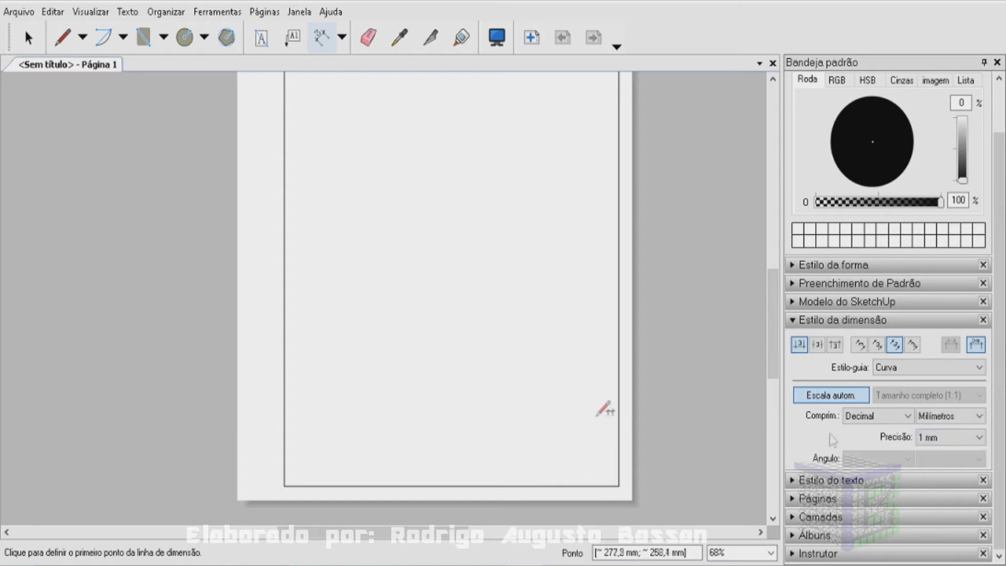
Start a 40 mm vertical dimension up from the border's bottom-left corner
{"action": "left_click", "coordinate": [316, 39]}
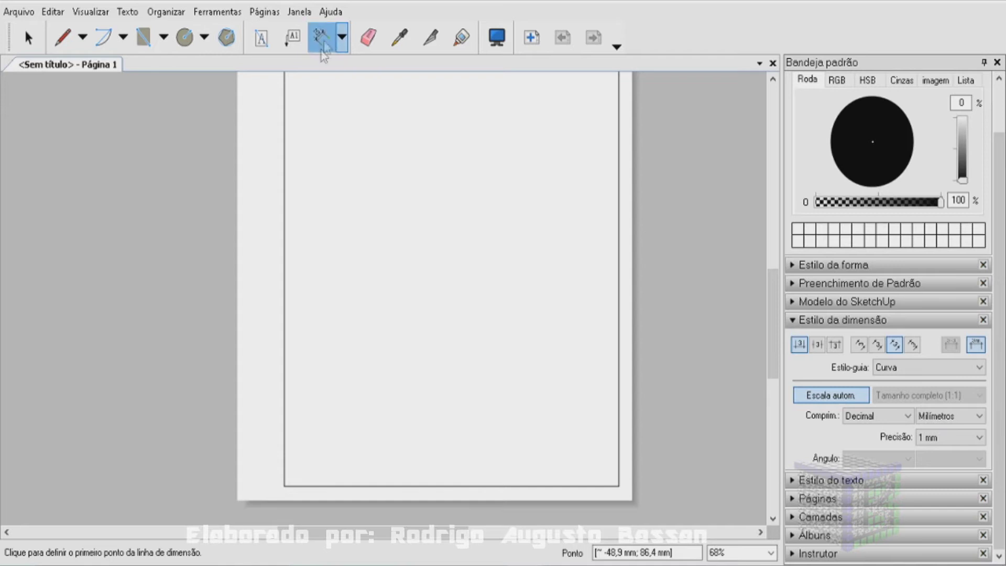
{"action": "left_click", "coordinate": [286, 485]}
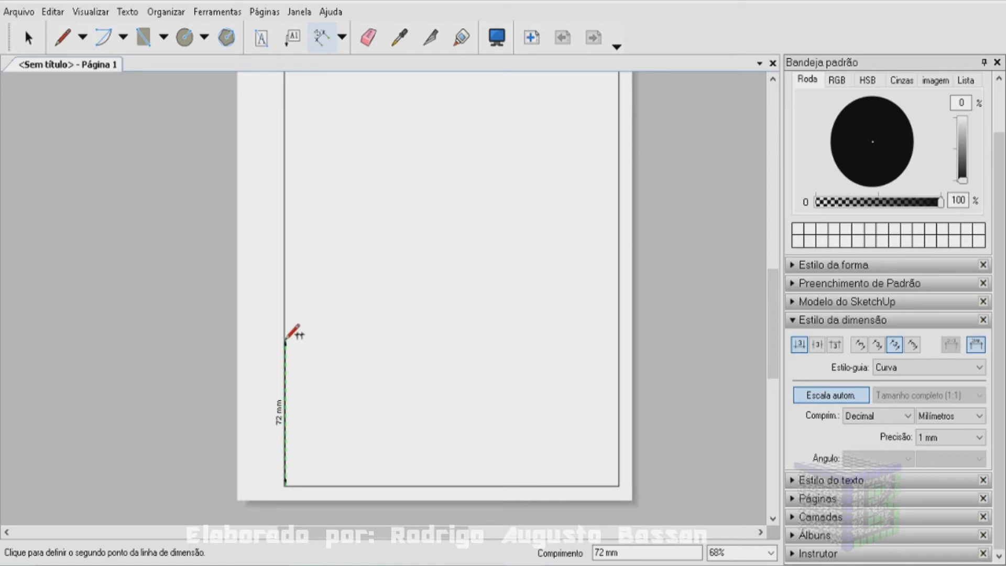
{"action": "left_click", "coordinate": [285, 406]}
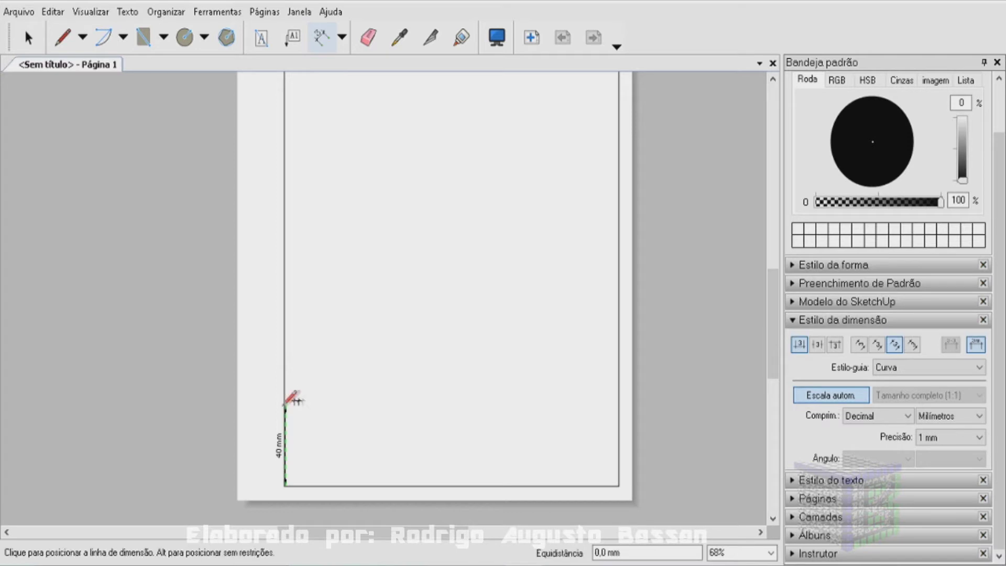
Place the 40 mm dimension and draw a horizontal line from its top to the right border
{"action": "left_click", "coordinate": [257, 406]}
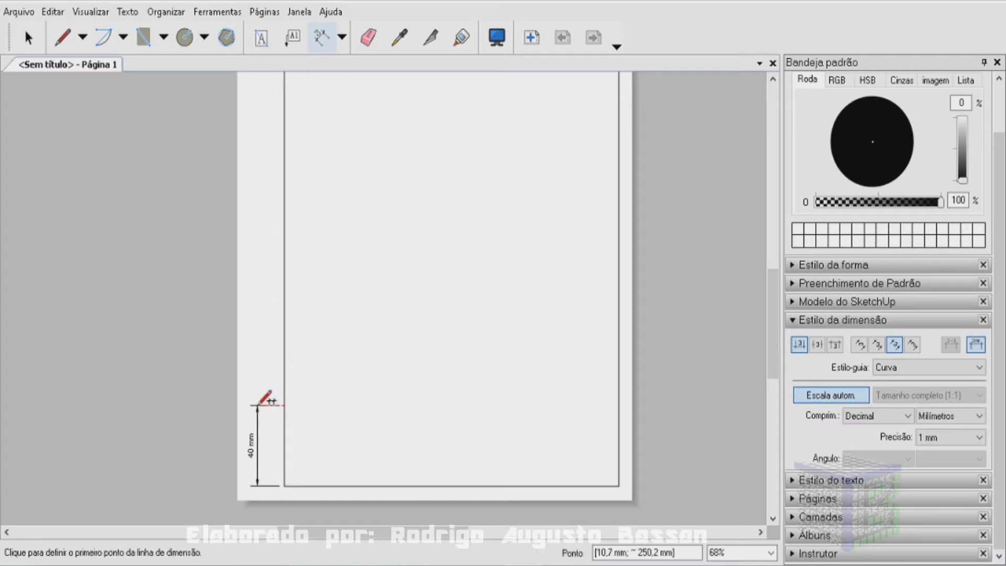
{"action": "left_click", "coordinate": [62, 37]}
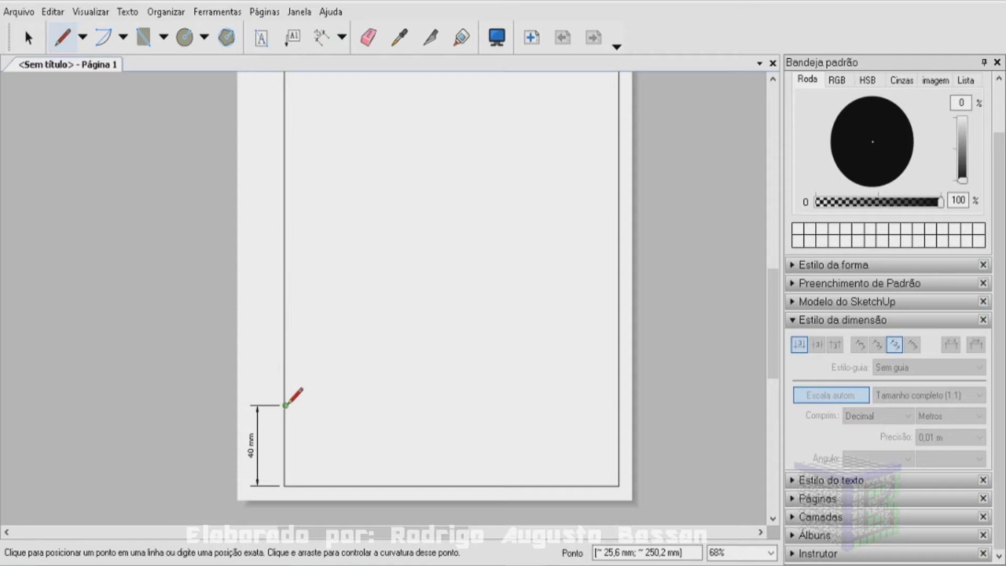
{"action": "left_click", "coordinate": [286, 405]}
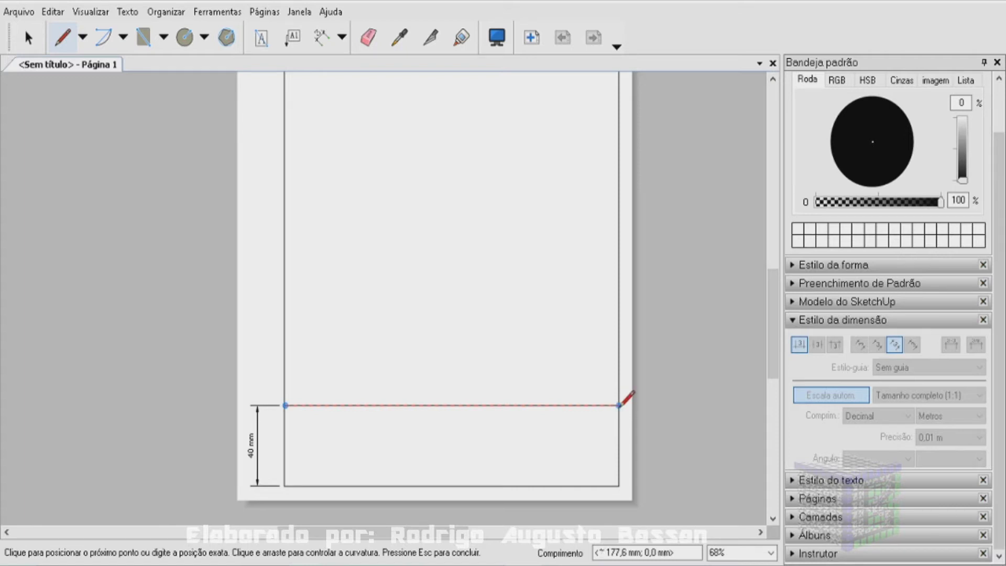
{"action": "left_click", "coordinate": [619, 404]}
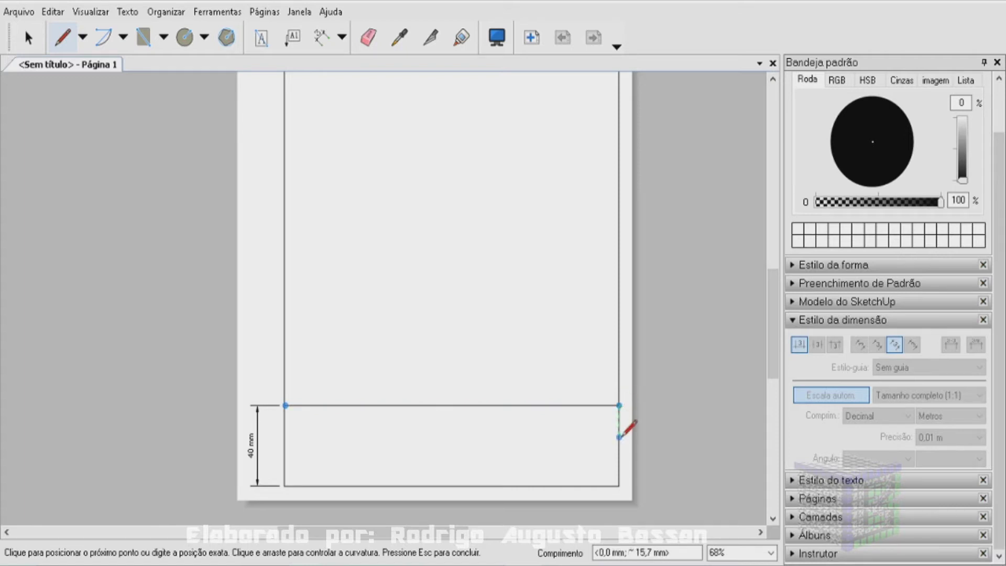
{"action": "key", "text": "Escape"}
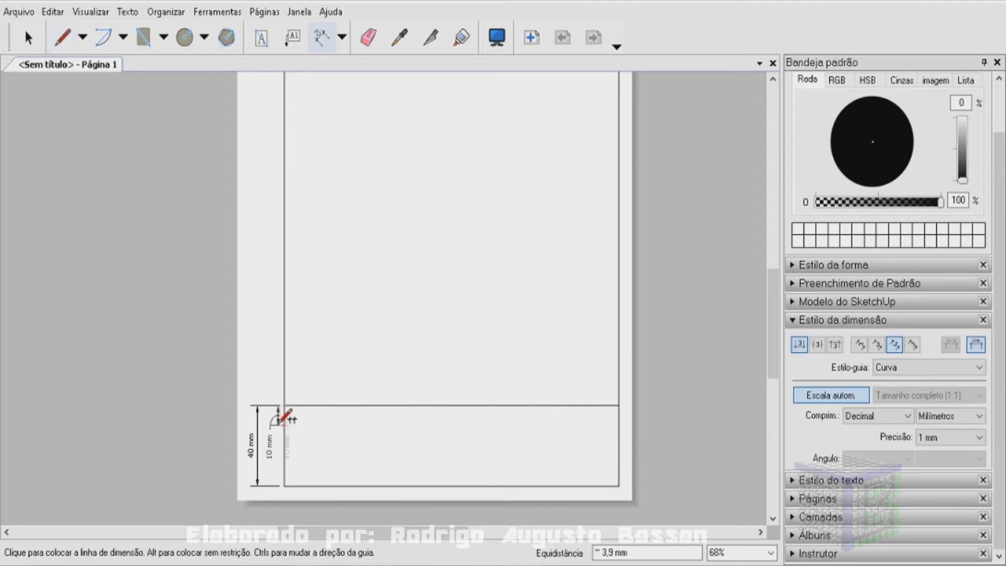
{"action": "key", "text": "d"}
{"action": "key", "text": "space"}
{"action": "scroll", "coordinate": [285, 403], "scroll_direction": "up", "scroll_amount": 5}
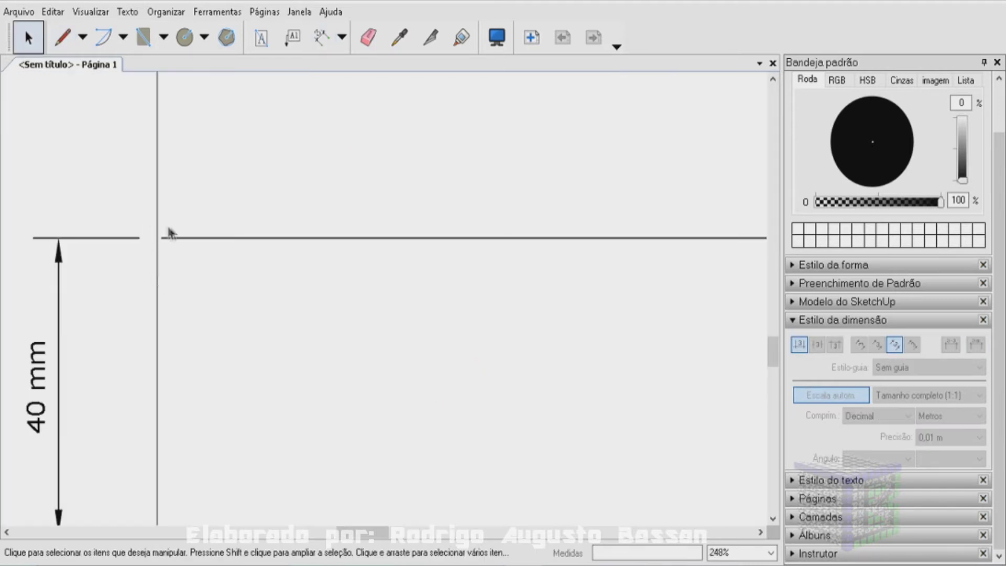
{"action": "scroll", "coordinate": [165, 241], "scroll_direction": "up", "scroll_amount": 1}
Stretch the horizontal line's left end to the 40 mm dimension's extension line
{"action": "scroll", "coordinate": [164, 242], "scroll_direction": "up", "scroll_amount": 2}
{"action": "scroll", "coordinate": [163, 243], "scroll_direction": "up", "scroll_amount": 1}
{"action": "scroll", "coordinate": [133, 233], "scroll_direction": "up", "scroll_amount": 2}
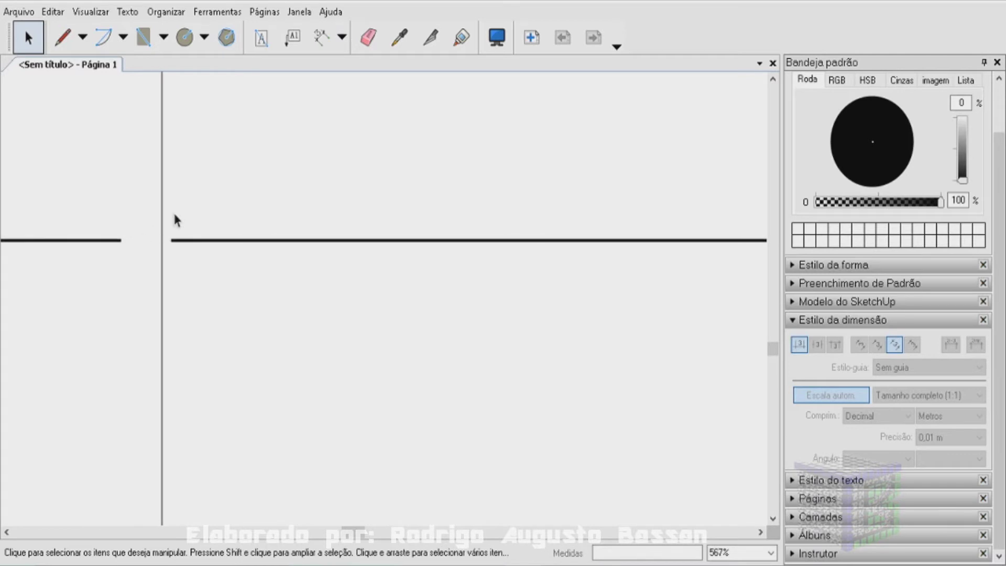
{"action": "left_click", "coordinate": [180, 239]}
{"action": "left_click_drag", "start_coordinate": [167, 241], "coordinate": [158, 242]}
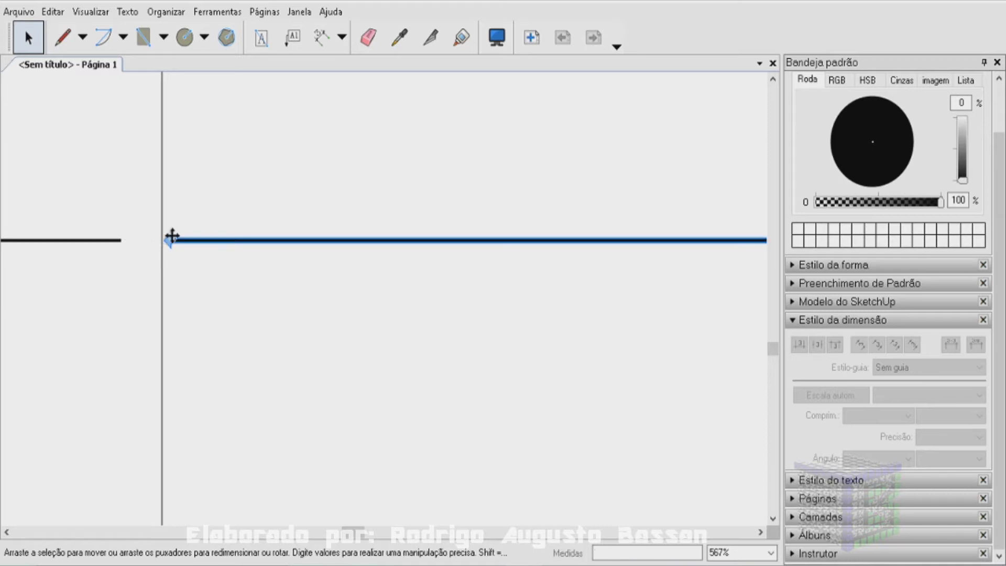
{"action": "left_click_drag", "start_coordinate": [169, 241], "coordinate": [70, 241]}
Zoom in and out to check both ends of the extended line
{"action": "scroll", "coordinate": [120, 309], "scroll_direction": "down", "scroll_amount": 2}
{"action": "scroll", "coordinate": [113, 301], "scroll_direction": "down", "scroll_amount": 2}
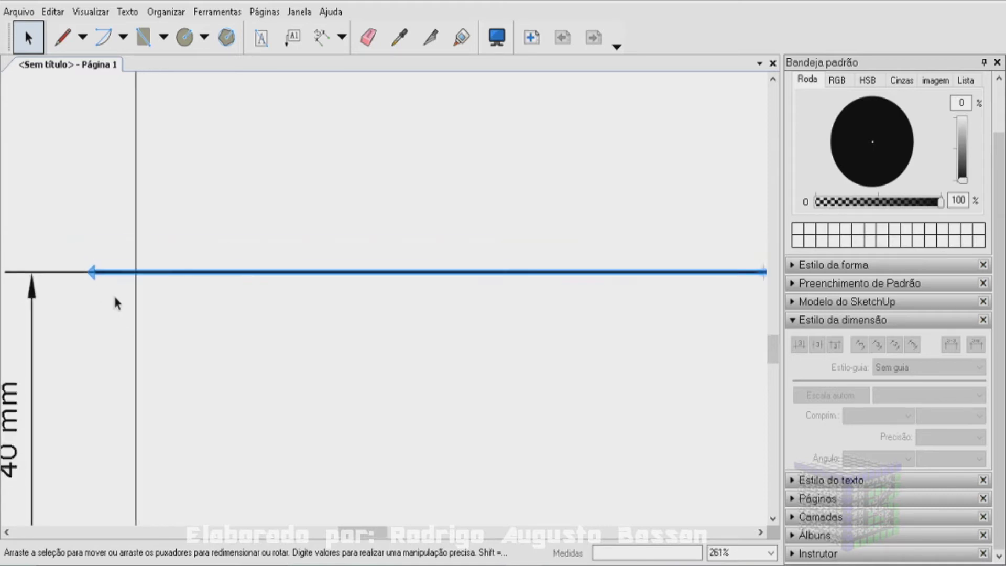
{"action": "scroll", "coordinate": [115, 299], "scroll_direction": "down", "scroll_amount": 2}
{"action": "scroll", "coordinate": [126, 300], "scroll_direction": "down", "scroll_amount": 2}
{"action": "scroll", "coordinate": [128, 301], "scroll_direction": "down", "scroll_amount": 1}
{"action": "scroll", "coordinate": [555, 300], "scroll_direction": "up", "scroll_amount": 2}
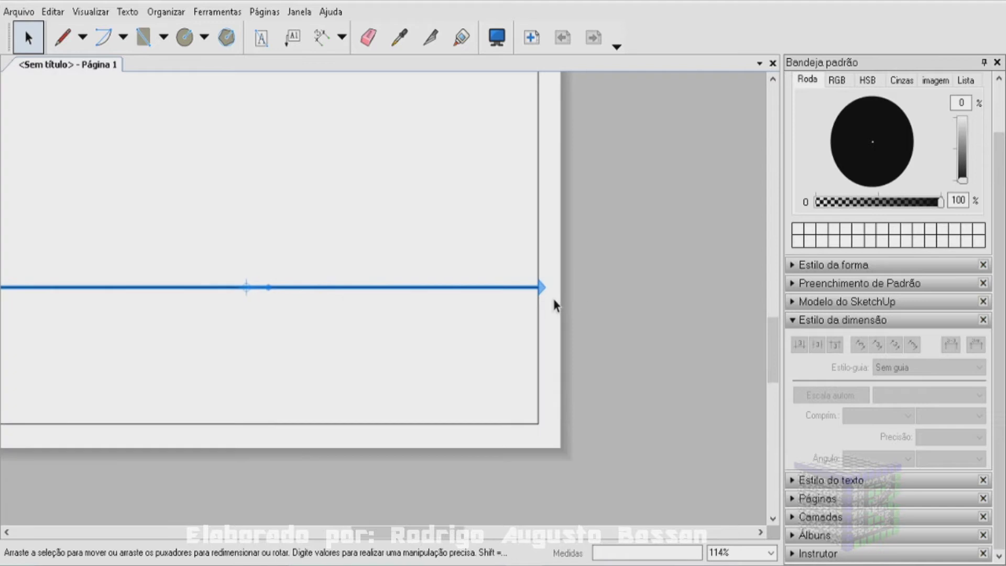
{"action": "scroll", "coordinate": [545, 289], "scroll_direction": "up", "scroll_amount": 1}
{"action": "scroll", "coordinate": [524, 280], "scroll_direction": "up", "scroll_amount": 1}
{"action": "scroll", "coordinate": [522, 279], "scroll_direction": "up", "scroll_amount": 1}
{"action": "scroll", "coordinate": [520, 280], "scroll_direction": "up", "scroll_amount": 2}
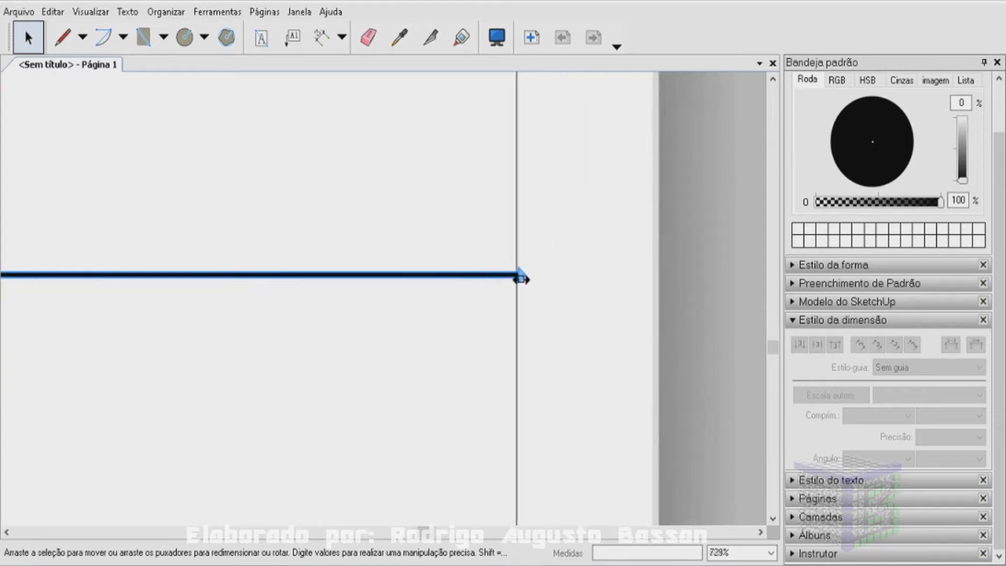
{"action": "scroll", "coordinate": [519, 280], "scroll_direction": "up", "scroll_amount": 2}
{"action": "scroll", "coordinate": [516, 281], "scroll_direction": "up", "scroll_amount": 1}
{"action": "scroll", "coordinate": [510, 274], "scroll_direction": "down", "scroll_amount": 2}
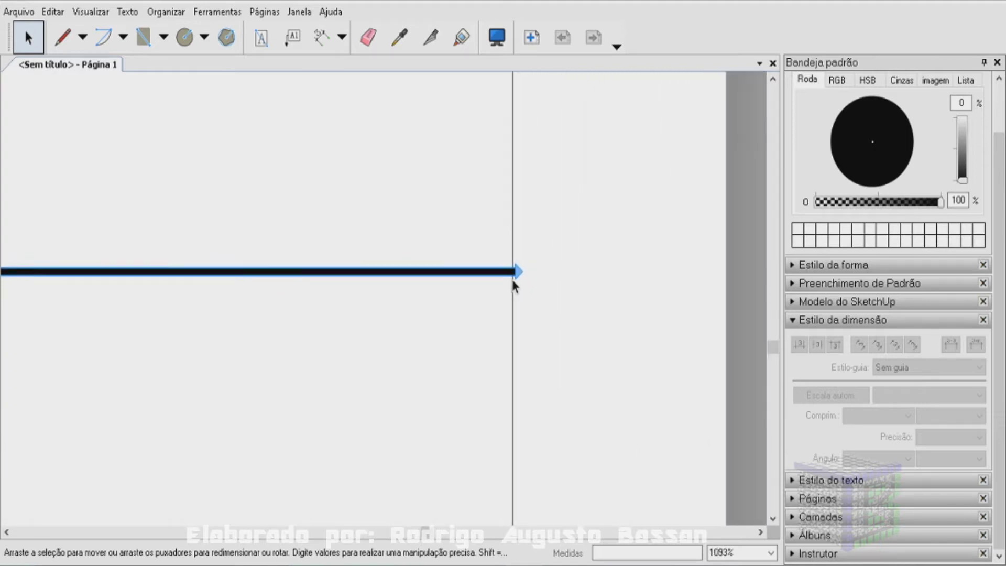
{"action": "scroll", "coordinate": [510, 276], "scroll_direction": "down", "scroll_amount": 2}
{"action": "scroll", "coordinate": [508, 277], "scroll_direction": "down", "scroll_amount": 2}
{"action": "scroll", "coordinate": [508, 277], "scroll_direction": "down", "scroll_amount": 2}
{"action": "scroll", "coordinate": [508, 278], "scroll_direction": "down", "scroll_amount": 2}
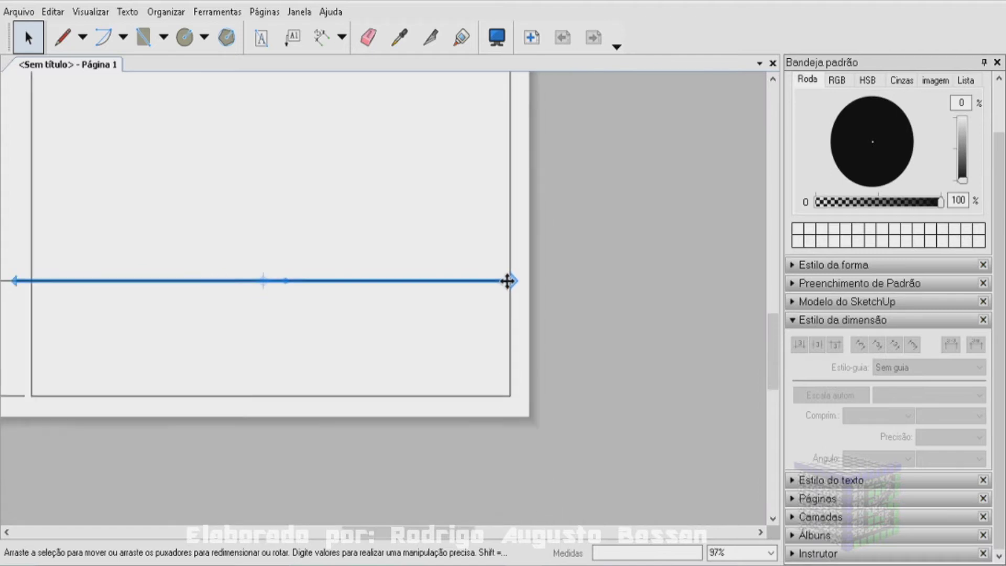
{"action": "scroll", "coordinate": [507, 278], "scroll_direction": "down", "scroll_amount": 1}
{"action": "scroll", "coordinate": [62, 287], "scroll_direction": "up", "scroll_amount": 1}
{"action": "scroll", "coordinate": [106, 267], "scroll_direction": "up", "scroll_amount": 3}
{"action": "scroll", "coordinate": [90, 261], "scroll_direction": "up", "scroll_amount": 1}
{"action": "scroll", "coordinate": [89, 261], "scroll_direction": "up", "scroll_amount": 2}
{"action": "scroll", "coordinate": [89, 262], "scroll_direction": "up", "scroll_amount": 2}
{"action": "scroll", "coordinate": [89, 262], "scroll_direction": "up", "scroll_amount": 1}
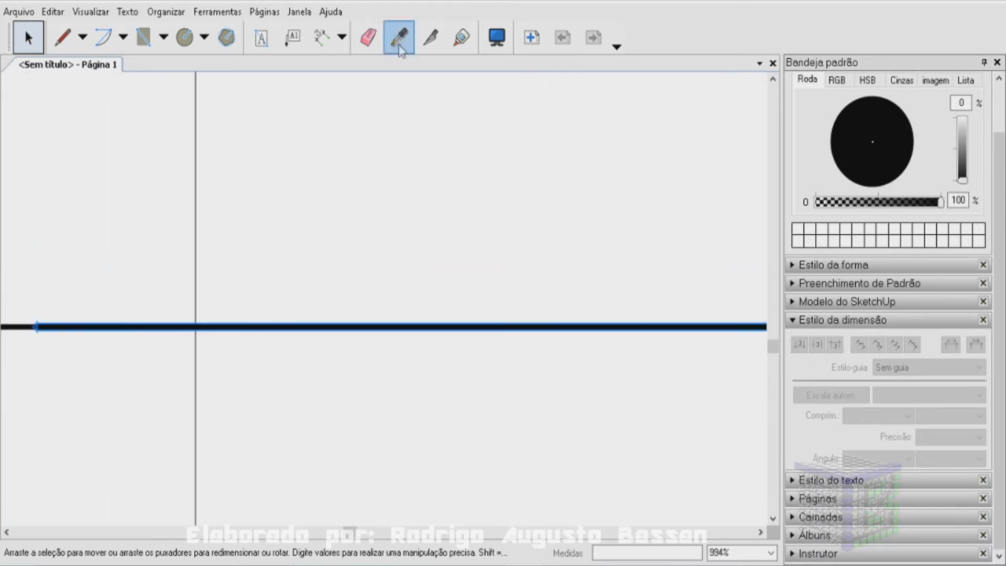
Split the horizontal line where it crosses the left border
{"action": "left_click", "coordinate": [431, 44]}
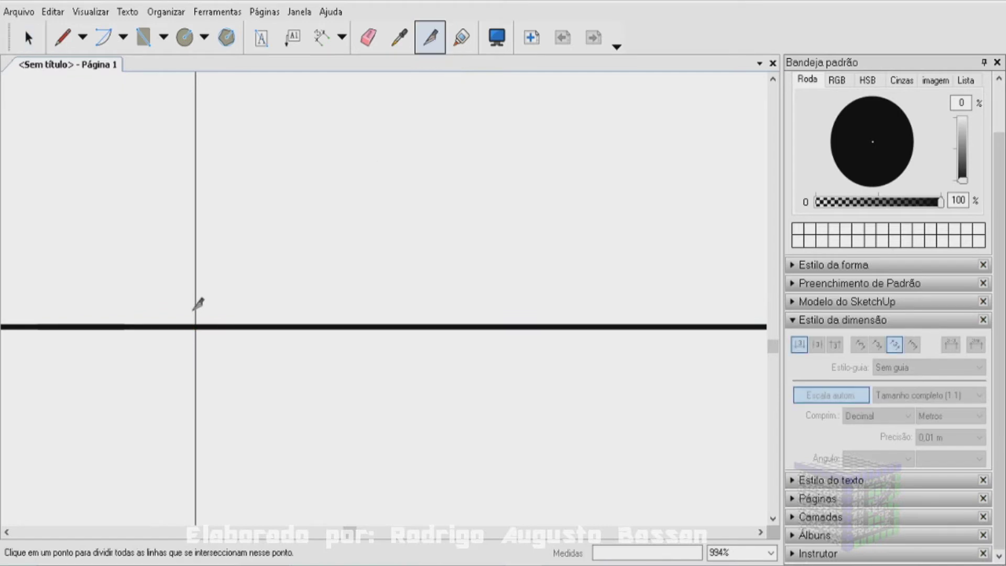
{"action": "scroll", "coordinate": [197, 327], "scroll_direction": "up", "scroll_amount": 1}
{"action": "scroll", "coordinate": [197, 327], "scroll_direction": "up", "scroll_amount": 2}
{"action": "scroll", "coordinate": [197, 326], "scroll_direction": "up", "scroll_amount": 3}
{"action": "scroll", "coordinate": [197, 327], "scroll_direction": "up", "scroll_amount": 2}
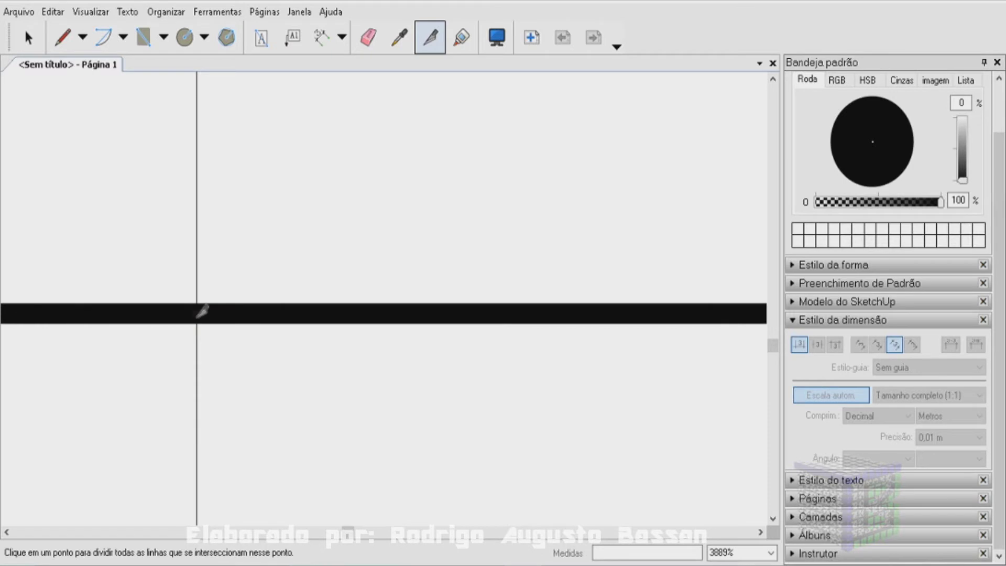
{"action": "left_click", "coordinate": [197, 312]}
{"action": "scroll", "coordinate": [212, 267], "scroll_direction": "down", "scroll_amount": 2}
{"action": "scroll", "coordinate": [212, 269], "scroll_direction": "down", "scroll_amount": 2}
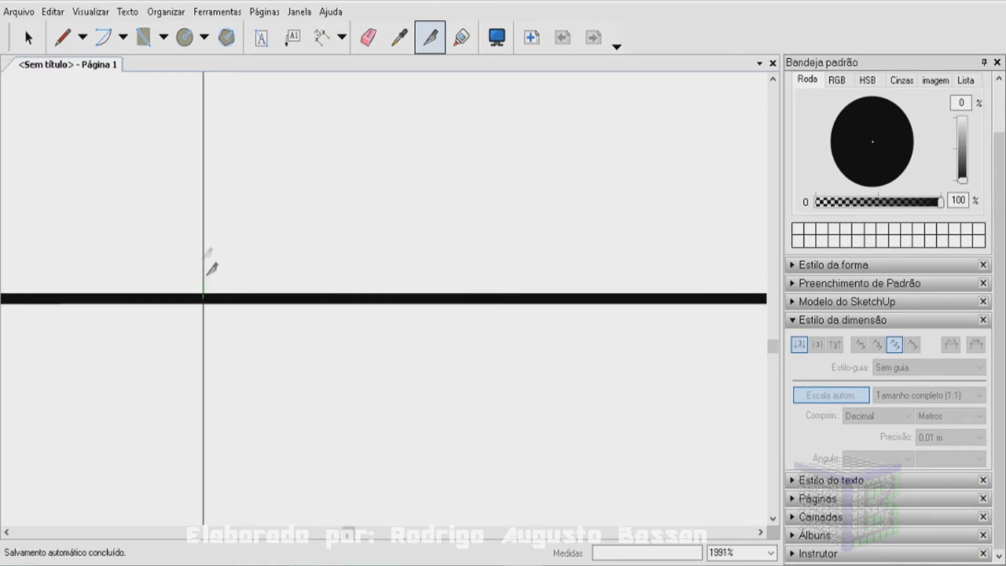
Delete the line piece overhanging past the left border and zoom back out
{"action": "left_click", "coordinate": [29, 38]}
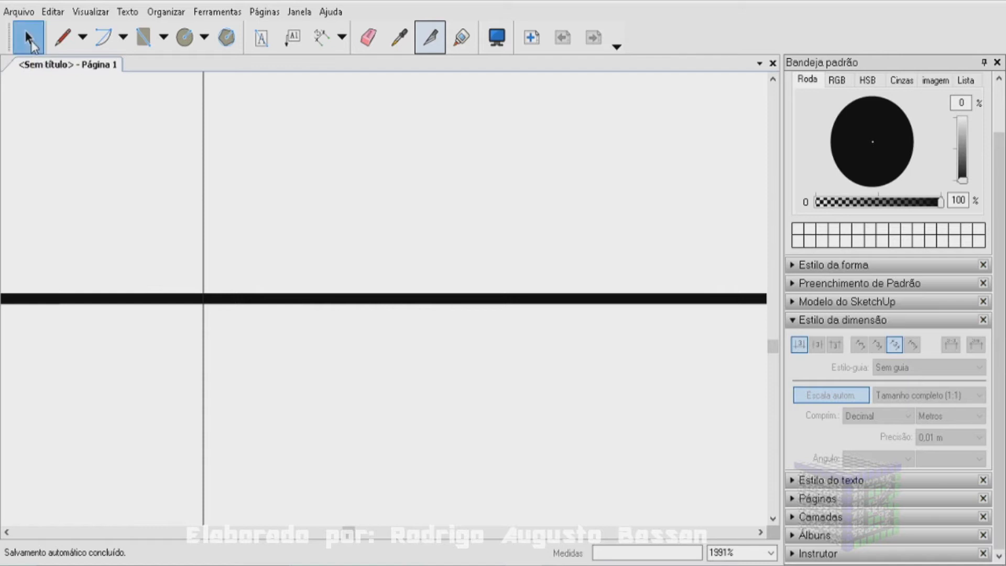
{"action": "left_click", "coordinate": [149, 297]}
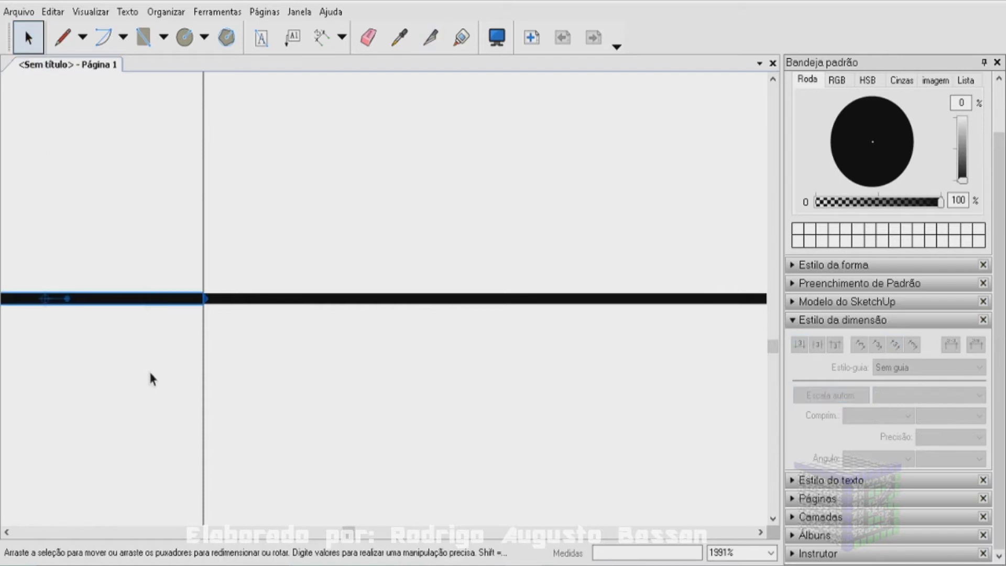
{"action": "key", "text": "Delete"}
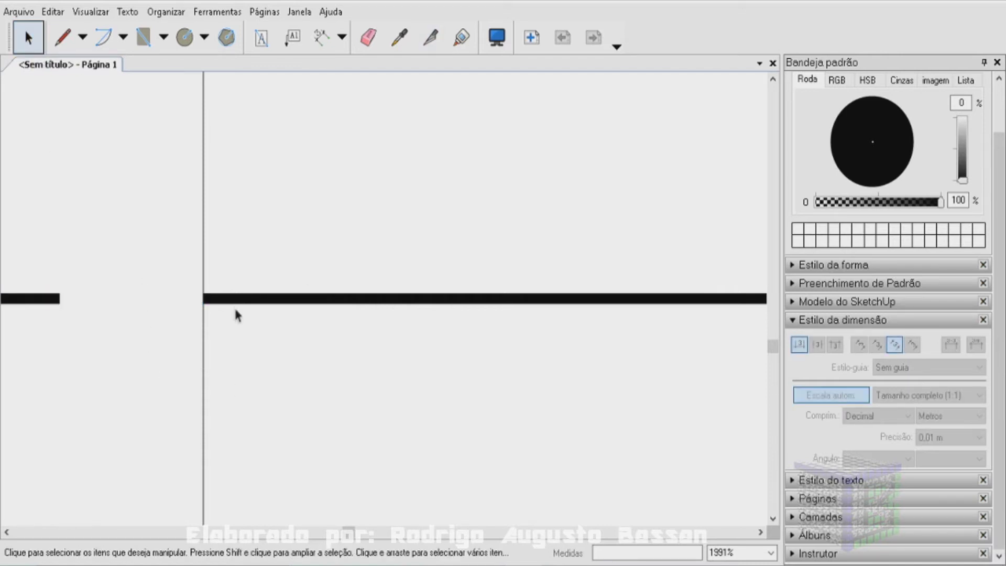
{"action": "scroll", "coordinate": [208, 316], "scroll_direction": "up", "scroll_amount": 2}
{"action": "scroll", "coordinate": [193, 292], "scroll_direction": "up", "scroll_amount": 1}
{"action": "scroll", "coordinate": [193, 292], "scroll_direction": "up", "scroll_amount": 1}
{"action": "scroll", "coordinate": [195, 290], "scroll_direction": "up", "scroll_amount": 2}
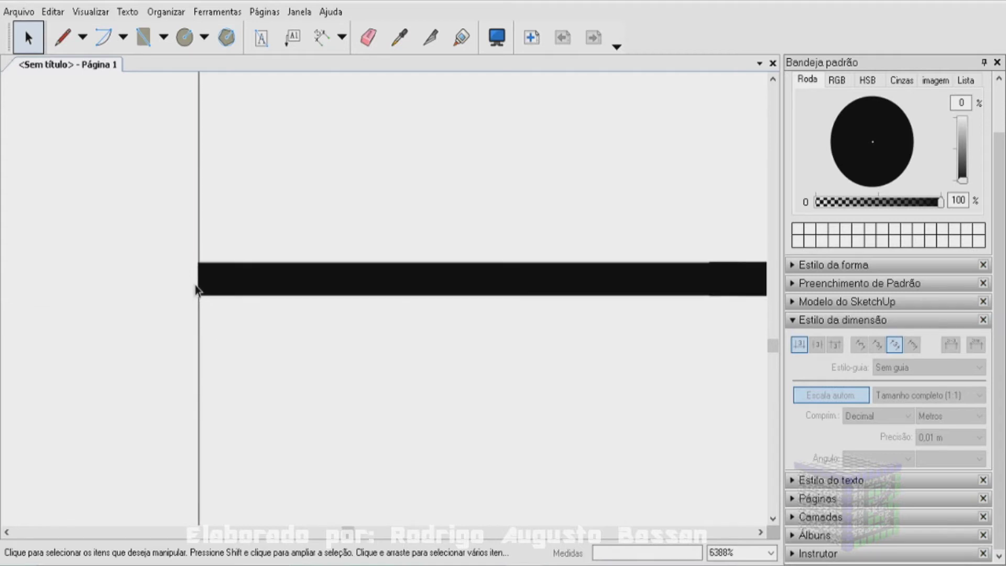
{"action": "scroll", "coordinate": [194, 282], "scroll_direction": "down", "scroll_amount": 2}
{"action": "scroll", "coordinate": [188, 293], "scroll_direction": "down", "scroll_amount": 1}
{"action": "scroll", "coordinate": [187, 304], "scroll_direction": "down", "scroll_amount": 2}
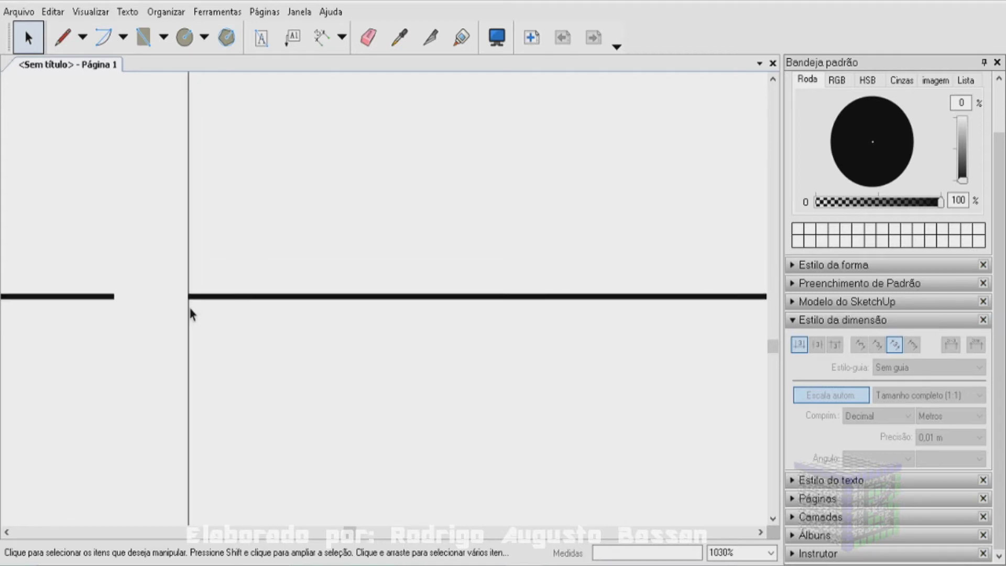
{"action": "scroll", "coordinate": [189, 319], "scroll_direction": "down", "scroll_amount": 1}
{"action": "scroll", "coordinate": [192, 325], "scroll_direction": "down", "scroll_amount": 1}
{"action": "scroll", "coordinate": [196, 330], "scroll_direction": "down", "scroll_amount": 2}
{"action": "scroll", "coordinate": [199, 331], "scroll_direction": "down", "scroll_amount": 1}
{"action": "scroll", "coordinate": [624, 338], "scroll_direction": "up", "scroll_amount": 2}
{"action": "scroll", "coordinate": [624, 337], "scroll_direction": "up", "scroll_amount": 1}
{"action": "scroll", "coordinate": [624, 337], "scroll_direction": "up", "scroll_amount": 1}
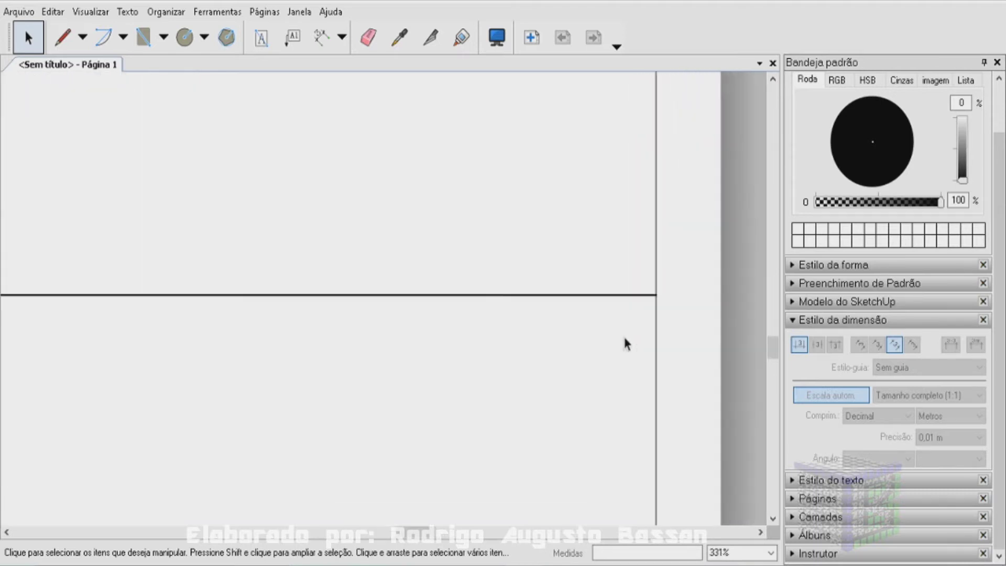
Switch to the Dimension tool and adjust the zoom around the left border
{"action": "key", "text": "d"}
{"action": "scroll", "coordinate": [263, 209], "scroll_direction": "down", "scroll_amount": 3}
{"action": "scroll", "coordinate": [285, 209], "scroll_direction": "down", "scroll_amount": 1}
{"action": "scroll", "coordinate": [290, 218], "scroll_direction": "down", "scroll_amount": 1}
{"action": "scroll", "coordinate": [293, 213], "scroll_direction": "down", "scroll_amount": 2}
{"action": "scroll", "coordinate": [309, 205], "scroll_direction": "up", "scroll_amount": 1}
{"action": "scroll", "coordinate": [365, 218], "scroll_direction": "up", "scroll_amount": 2}
{"action": "scroll", "coordinate": [321, 96], "scroll_direction": "up", "scroll_amount": 2}
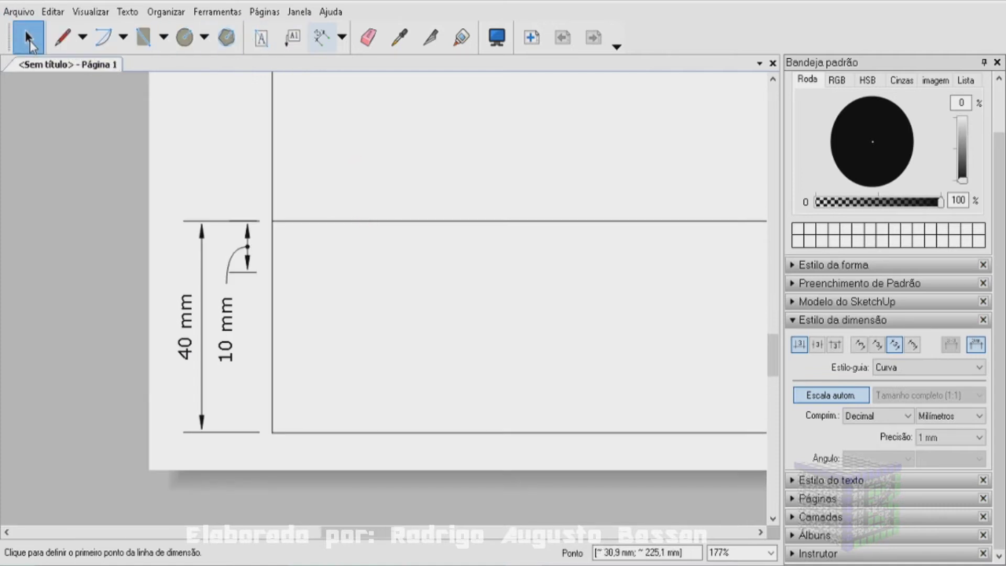
Copy the title block's top horizontal line 10 mm lower
{"action": "left_click", "coordinate": [29, 41]}
{"action": "left_click", "coordinate": [336, 220]}
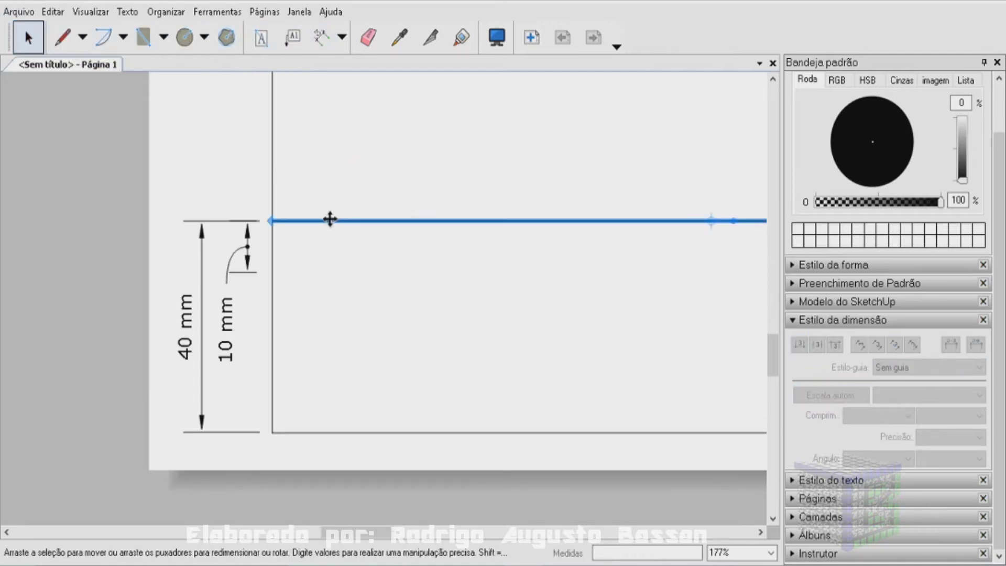
{"action": "mouse_move", "coordinate": [299, 222]}
{"action": "left_mouse_down"}
{"action": "mouse_move", "coordinate": [295, 272]}
{"action": "mouse_move", "coordinate": [273, 275]}
{"action": "mouse_move", "coordinate": [297, 276]}
{"action": "left_mouse_up"}
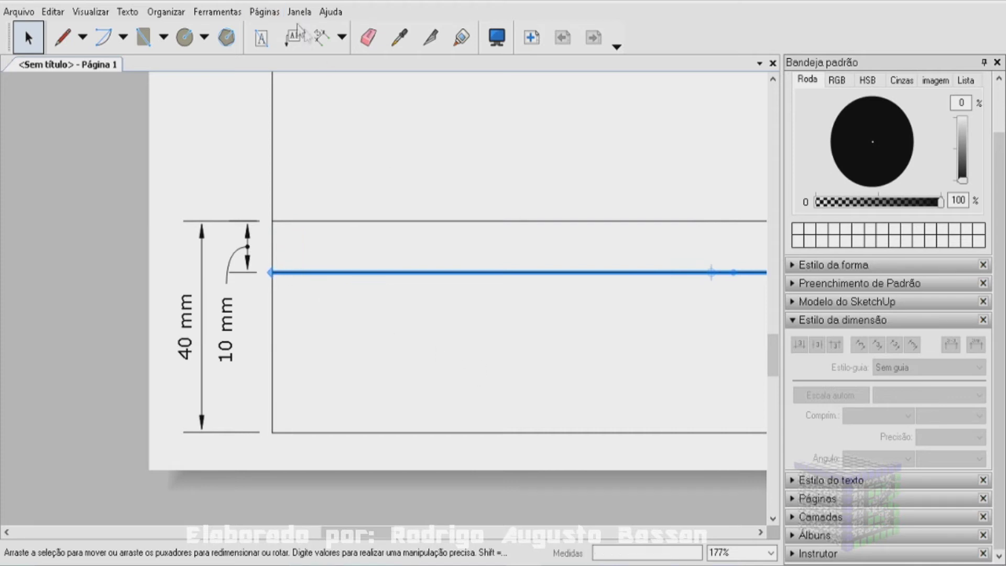
Add two stacked 10 mm vertical dimensions left of the border, measuring the line spacings
{"action": "left_click", "coordinate": [322, 37]}
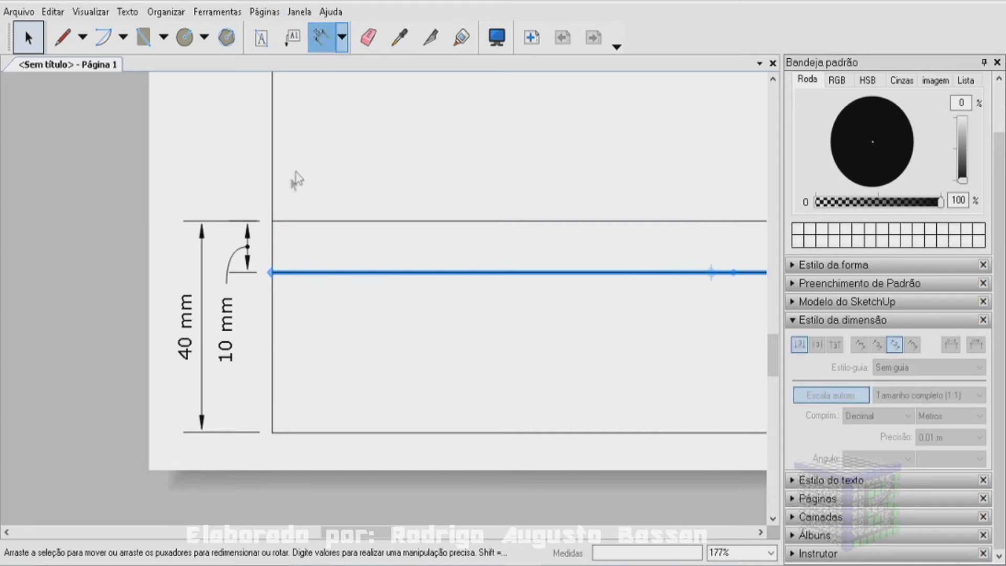
{"action": "left_click", "coordinate": [349, 221]}
{"action": "key", "text": "Escape"}
{"action": "scroll", "coordinate": [286, 176], "scroll_direction": "down", "scroll_amount": 4}
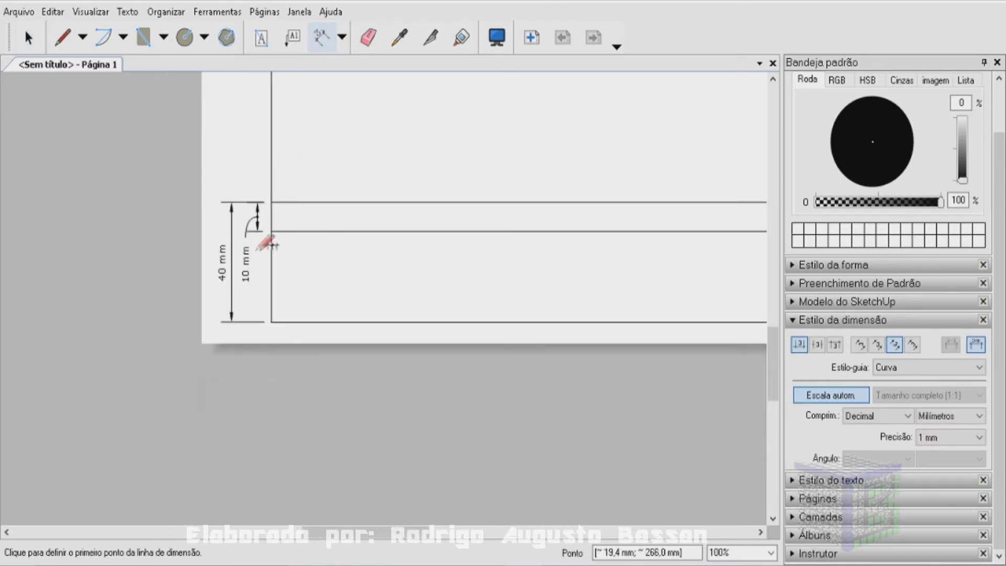
{"action": "scroll", "coordinate": [279, 220], "scroll_direction": "down", "scroll_amount": 2}
{"action": "scroll", "coordinate": [275, 230], "scroll_direction": "up", "scroll_amount": 2}
{"action": "scroll", "coordinate": [272, 240], "scroll_direction": "up", "scroll_amount": 4}
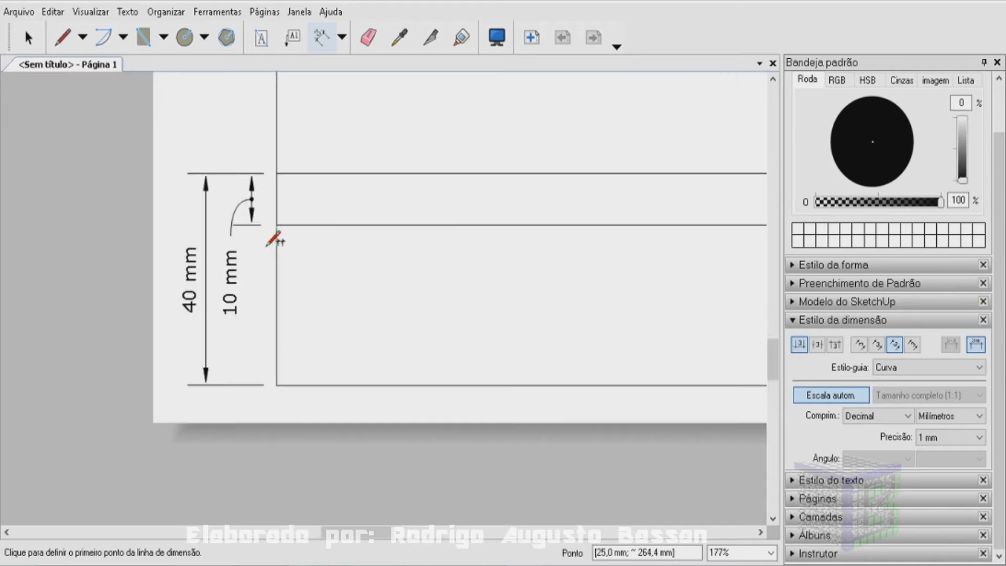
{"action": "left_click", "coordinate": [276, 225]}
{"action": "left_click", "coordinate": [277, 278]}
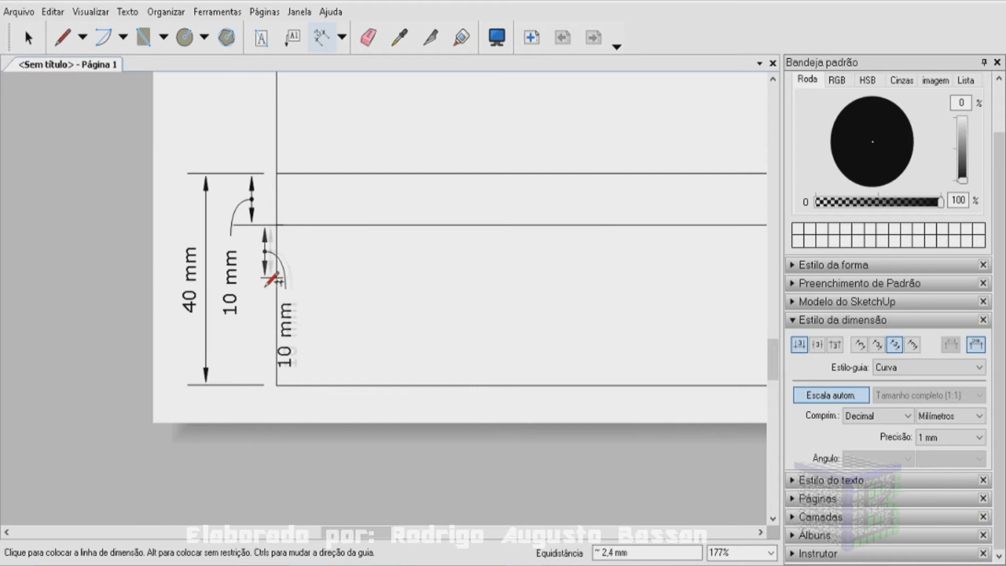
{"action": "left_click", "coordinate": [266, 276]}
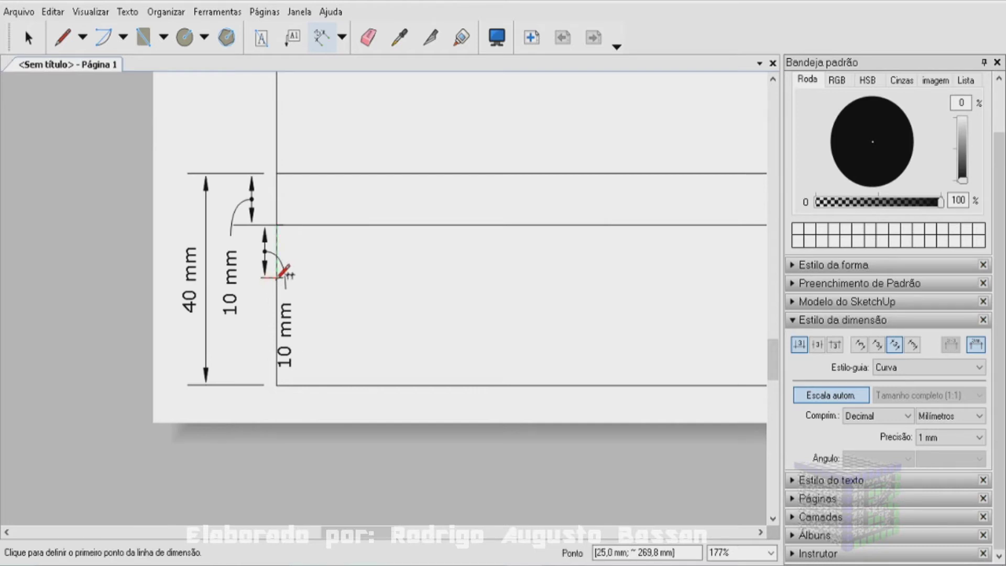
{"action": "left_click", "coordinate": [277, 277]}
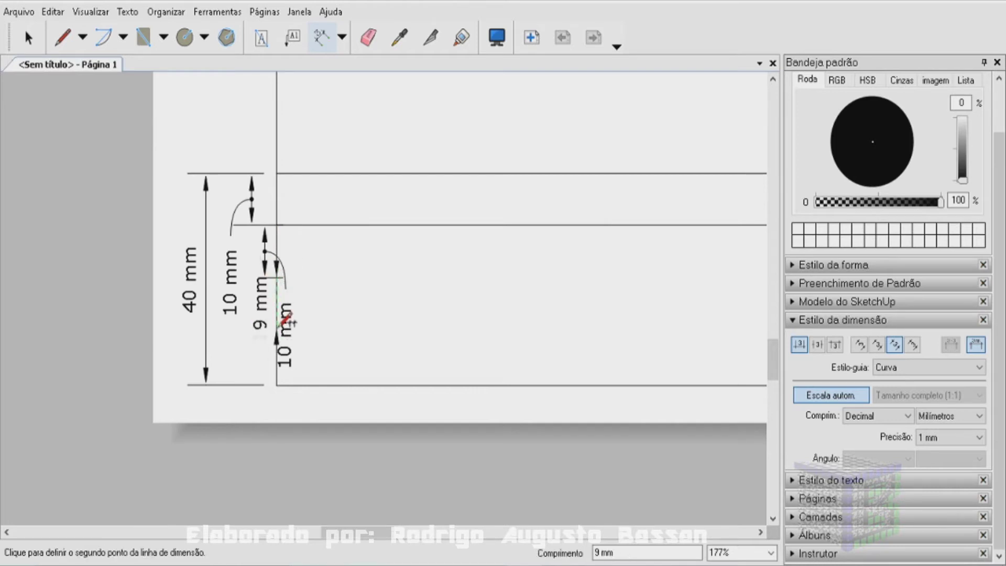
{"action": "left_click", "coordinate": [278, 329]}
{"action": "left_click", "coordinate": [254, 327]}
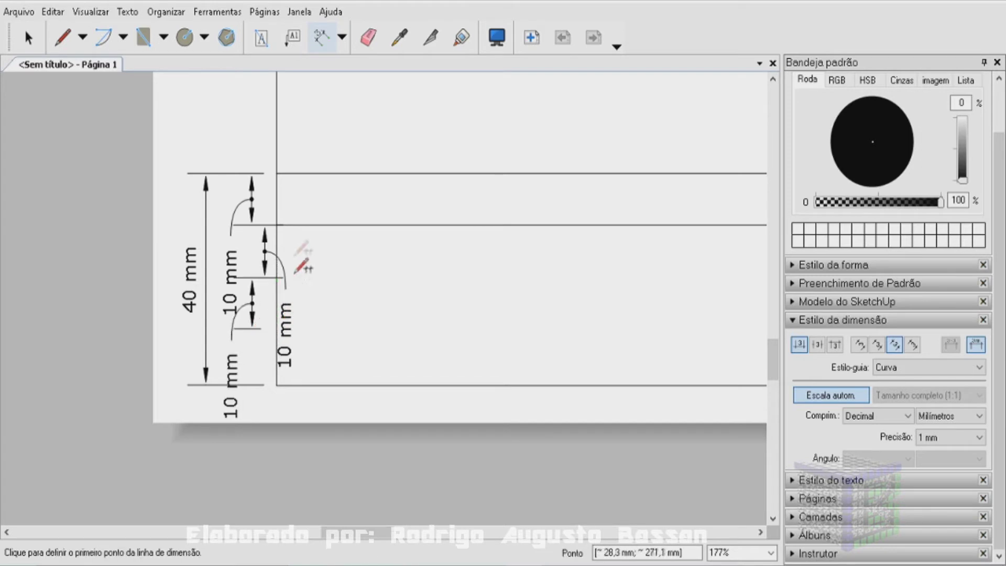
{"action": "left_click", "coordinate": [36, 45]}
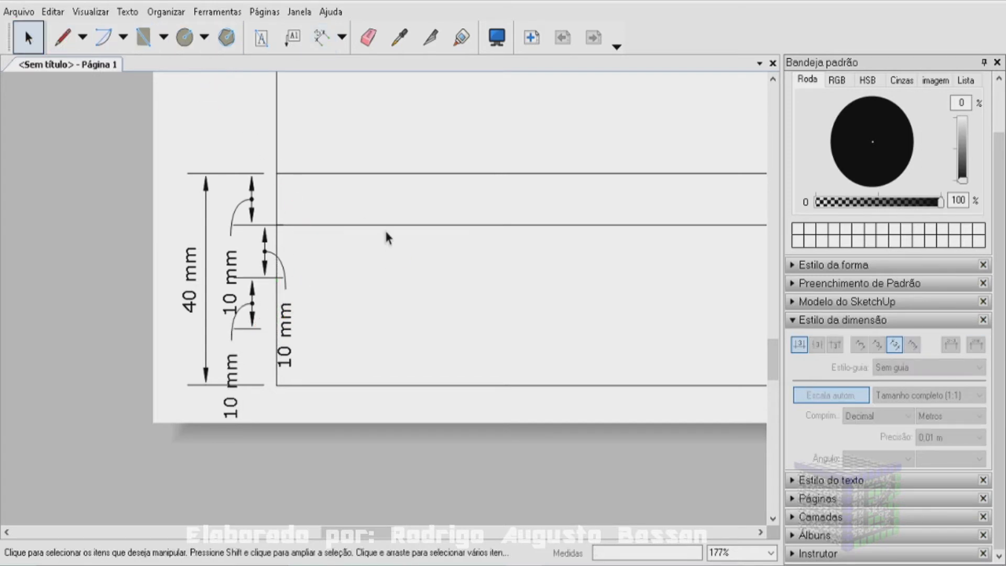
Copy the second row line another 10 mm down in the title block
{"action": "left_click", "coordinate": [386, 224]}
{"action": "mouse_move", "coordinate": [384, 244]}
{"action": "left_mouse_down"}
{"action": "mouse_move", "coordinate": [384, 277]}
{"action": "mouse_move", "coordinate": [355, 329]}
{"action": "left_mouse_up"}
{"action": "key", "text": "d"}
{"action": "left_click", "coordinate": [365, 328]}
{"action": "key", "text": "Escape"}
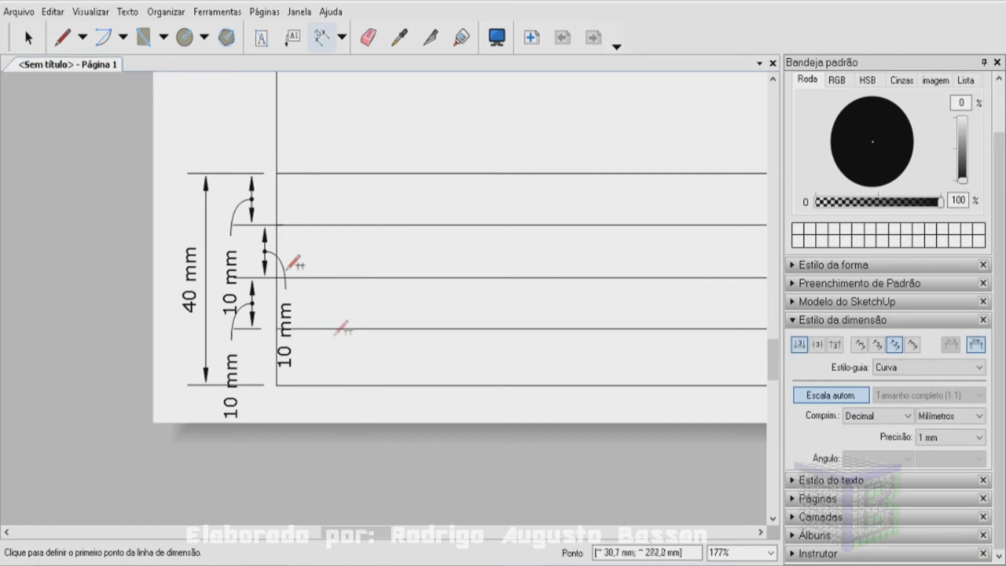
{"action": "key", "text": "space"}
Delete the three 10 mm helper dimensions and the 40 mm dimension
{"action": "left_click", "coordinate": [288, 357]}
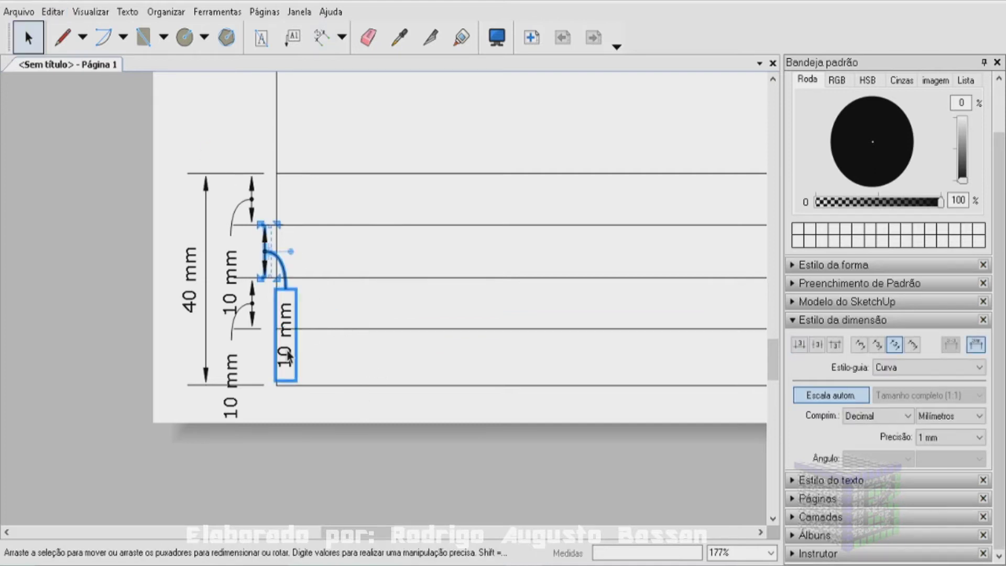
{"action": "key", "text": "Delete"}
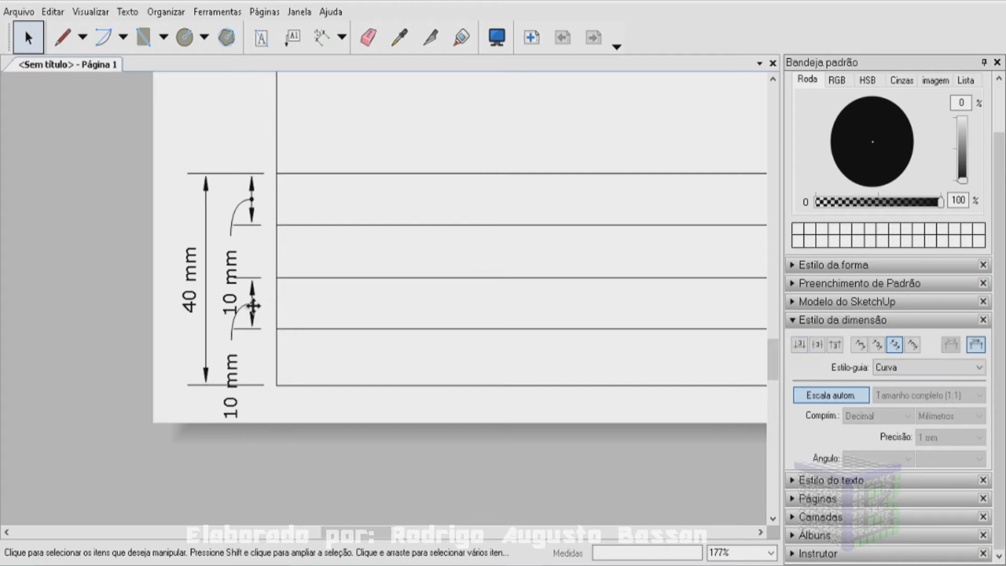
{"action": "left_click", "coordinate": [253, 306]}
{"action": "key", "text": "Delete"}
{"action": "left_click", "coordinate": [252, 215]}
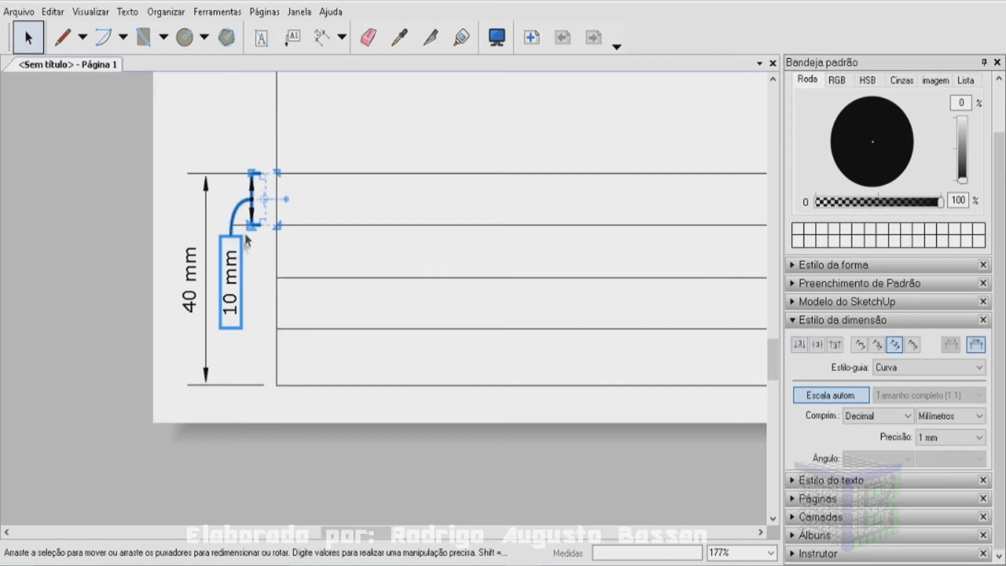
{"action": "key", "text": "Delete"}
{"action": "scroll", "coordinate": [238, 262], "scroll_direction": "down", "scroll_amount": 2}
{"action": "scroll", "coordinate": [237, 271], "scroll_direction": "down", "scroll_amount": 2}
{"action": "scroll", "coordinate": [237, 272], "scroll_direction": "down", "scroll_amount": 1}
{"action": "left_click", "coordinate": [224, 255]}
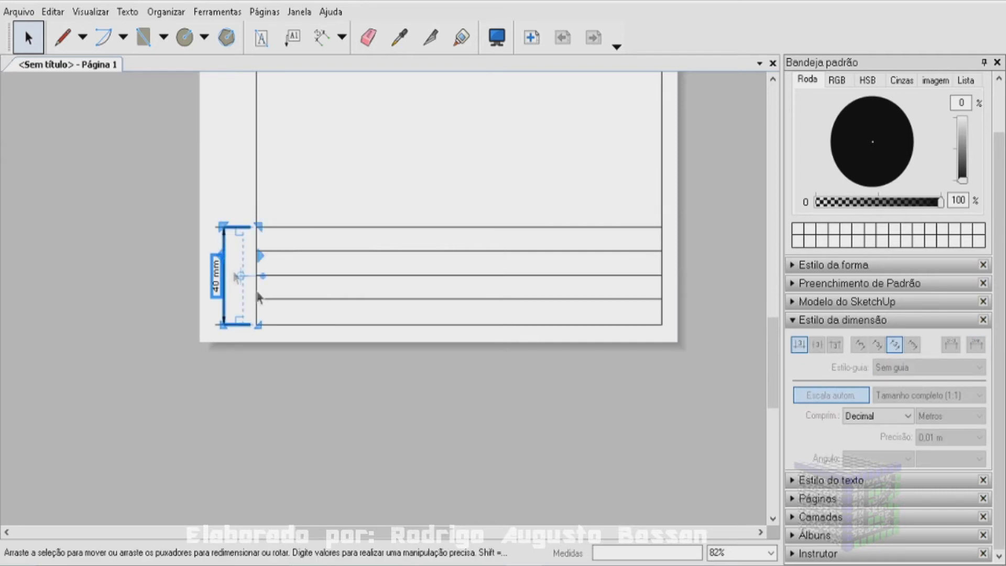
{"action": "key", "text": "Delete"}
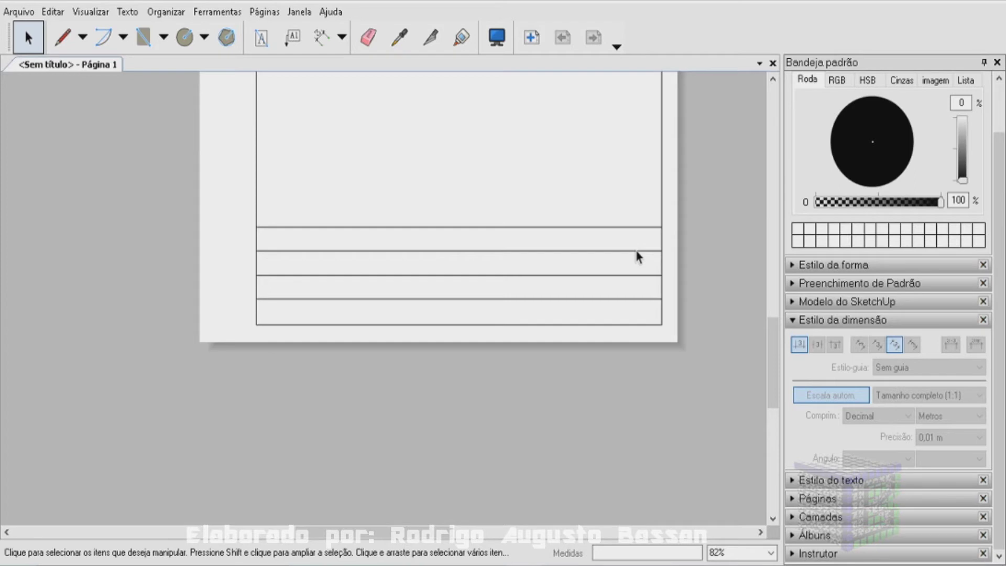
Dimension 50 mm inward from the title block's right edge
{"action": "left_click", "coordinate": [321, 37]}
{"action": "left_click", "coordinate": [661, 226]}
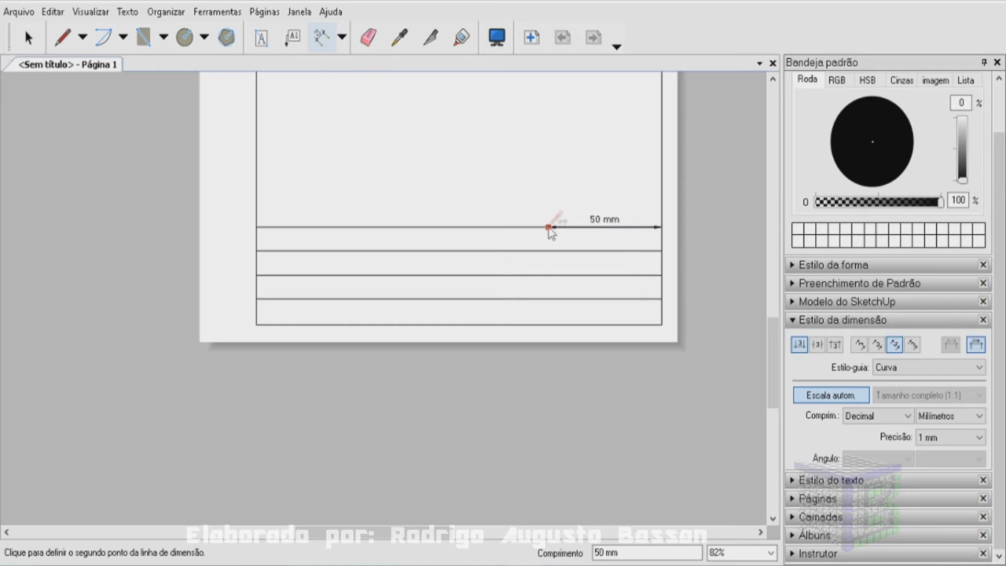
{"action": "left_click", "coordinate": [549, 227]}
{"action": "scroll", "coordinate": [549, 227], "scroll_direction": "up", "scroll_amount": 3}
{"action": "key", "text": "space"}
Draw a vertical line from the 50 mm point down to the title block's bottom
{"action": "key", "text": "l"}
{"action": "left_click", "coordinate": [469, 140]}
{"action": "scroll", "coordinate": [472, 298], "scroll_direction": "up", "scroll_amount": 3}
{"action": "scroll", "coordinate": [466, 302], "scroll_direction": "up", "scroll_amount": 2}
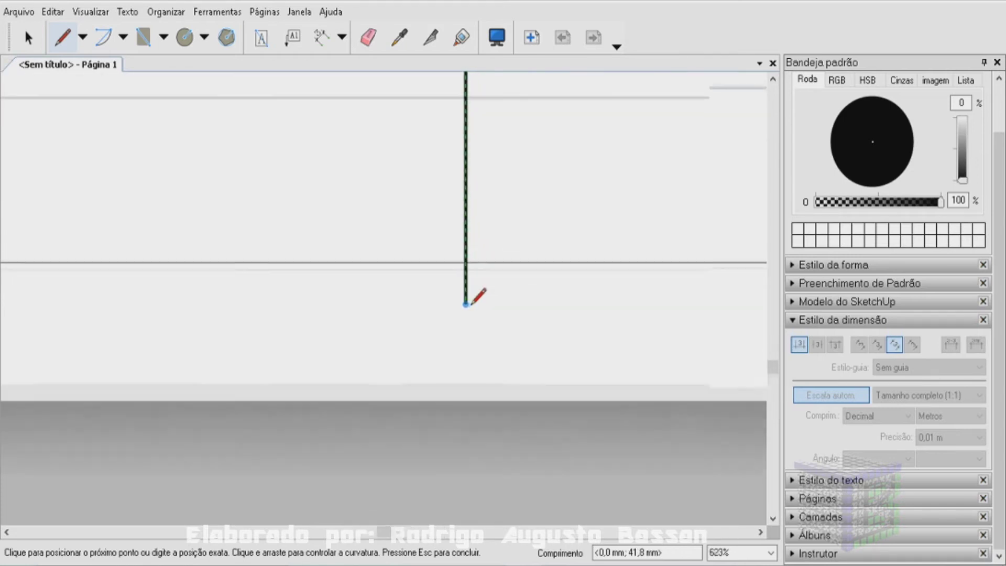
{"action": "scroll", "coordinate": [466, 303], "scroll_direction": "up", "scroll_amount": 1}
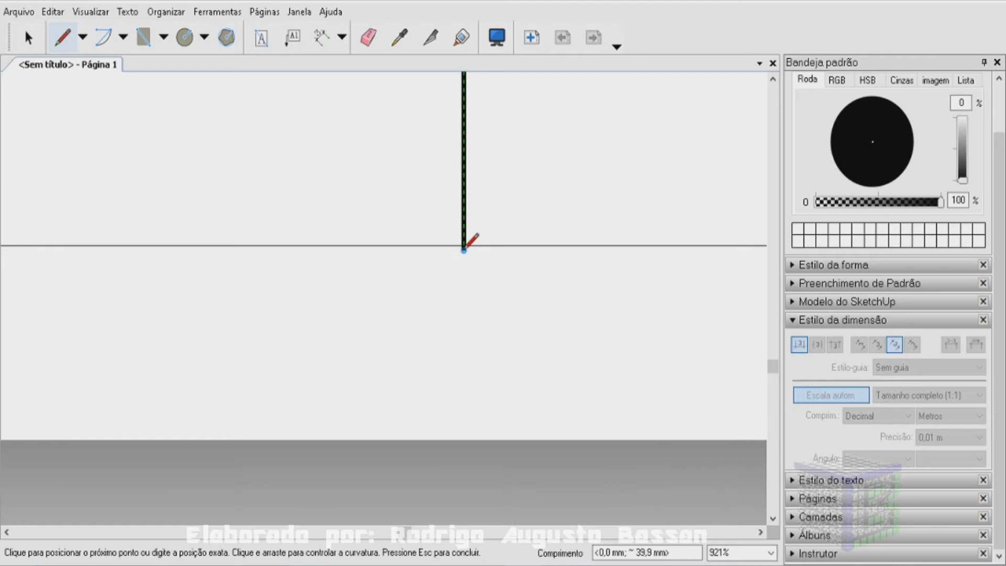
{"action": "scroll", "coordinate": [464, 246], "scroll_direction": "up", "scroll_amount": 1}
{"action": "scroll", "coordinate": [464, 246], "scroll_direction": "up", "scroll_amount": 1}
{"action": "scroll", "coordinate": [463, 246], "scroll_direction": "up", "scroll_amount": 1}
{"action": "scroll", "coordinate": [463, 248], "scroll_direction": "up", "scroll_amount": 1}
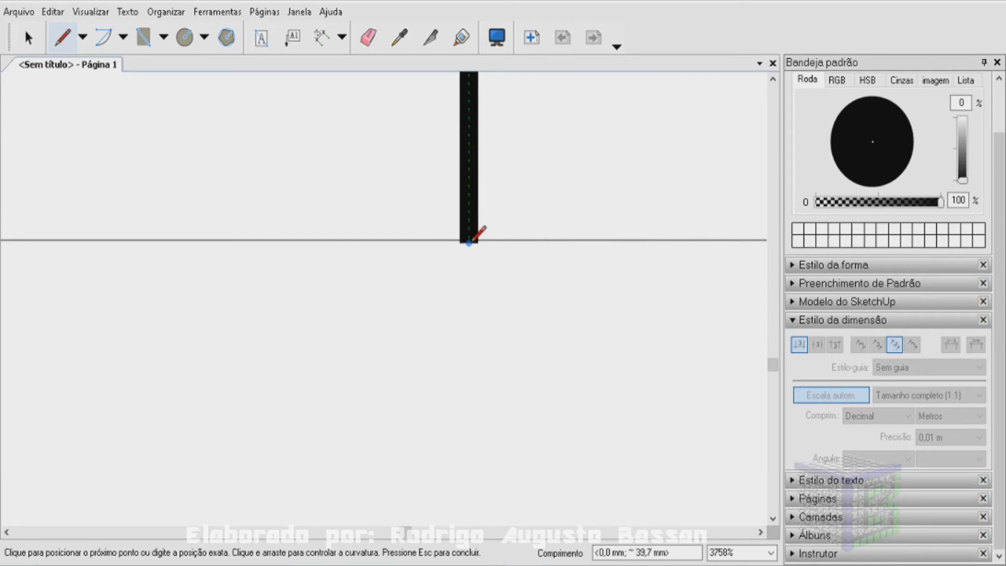
{"action": "left_click", "coordinate": [468, 240]}
{"action": "scroll", "coordinate": [474, 262], "scroll_direction": "up", "scroll_amount": 2}
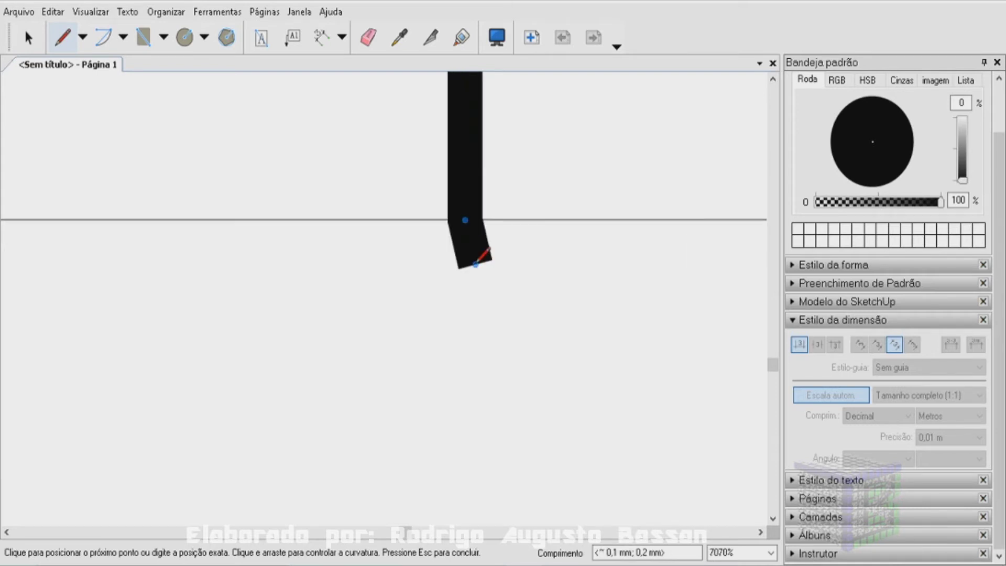
{"action": "key", "text": "Escape"}
{"action": "scroll", "coordinate": [489, 210], "scroll_direction": "up", "scroll_amount": 1}
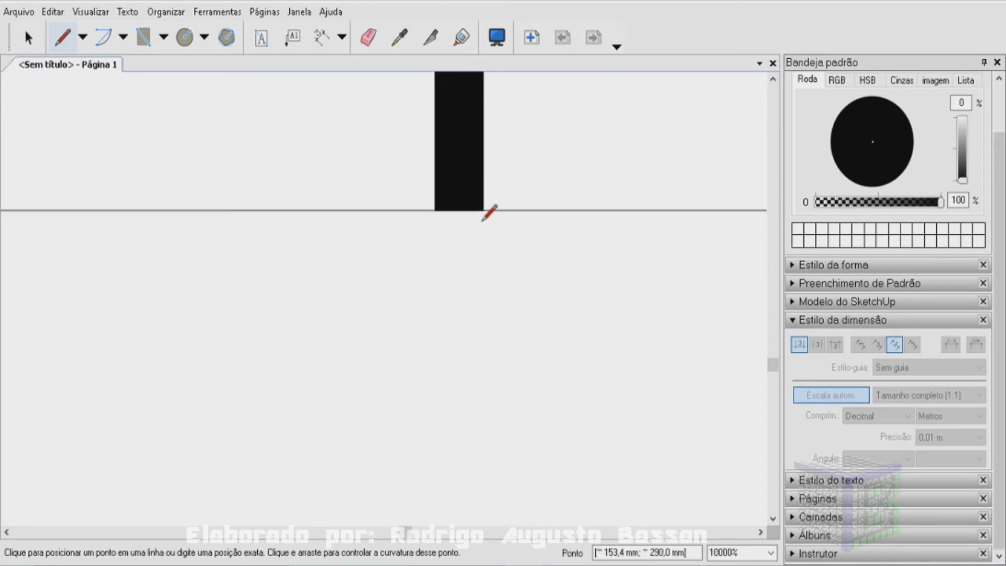
{"action": "scroll", "coordinate": [510, 210], "scroll_direction": "down", "scroll_amount": 2}
{"action": "scroll", "coordinate": [498, 230], "scroll_direction": "down", "scroll_amount": 1}
{"action": "scroll", "coordinate": [490, 233], "scroll_direction": "down", "scroll_amount": 1}
{"action": "scroll", "coordinate": [487, 238], "scroll_direction": "down", "scroll_amount": 1}
{"action": "scroll", "coordinate": [491, 251], "scroll_direction": "down", "scroll_amount": 2}
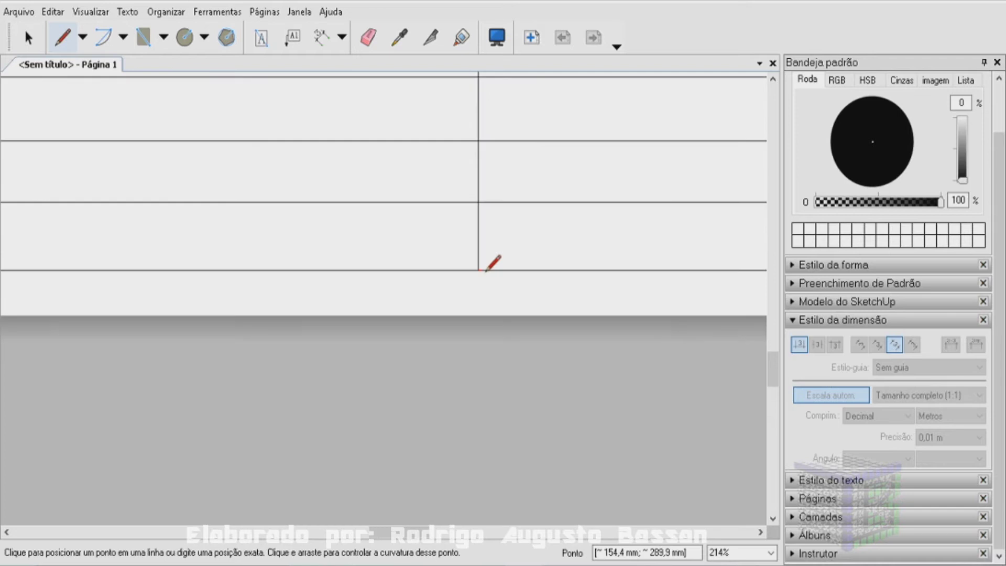
{"action": "scroll", "coordinate": [493, 260], "scroll_direction": "down", "scroll_amount": 2}
{"action": "scroll", "coordinate": [503, 246], "scroll_direction": "down", "scroll_amount": 1}
{"action": "scroll", "coordinate": [545, 209], "scroll_direction": "down", "scroll_amount": 1}
{"action": "scroll", "coordinate": [580, 157], "scroll_direction": "down", "scroll_amount": 1}
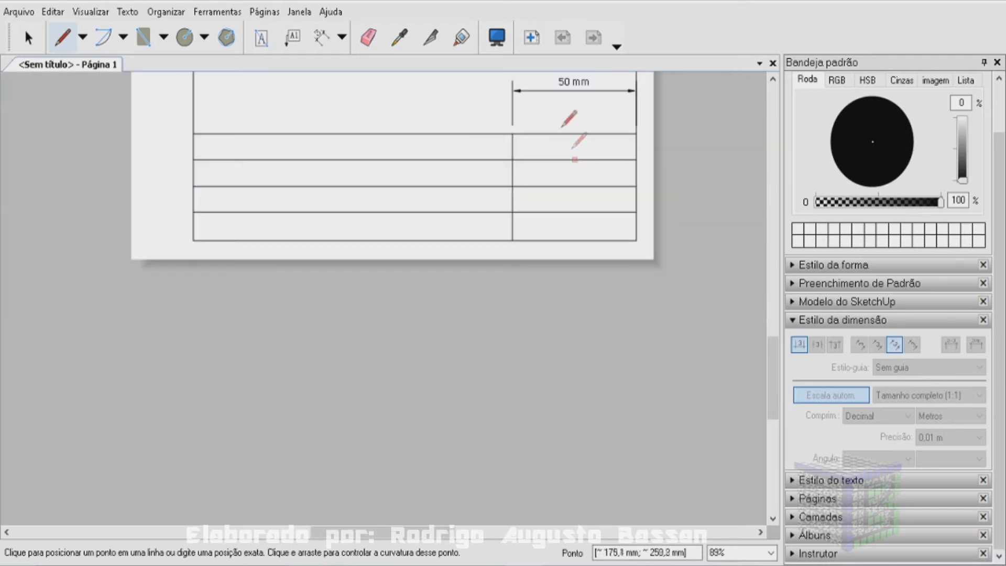
{"action": "key", "text": "space"}
Shorten the three lower row lines so their right ends stop at the vertical divider
{"action": "scroll", "coordinate": [633, 173], "scroll_direction": "up", "scroll_amount": 1}
{"action": "left_click", "coordinate": [639, 151]}
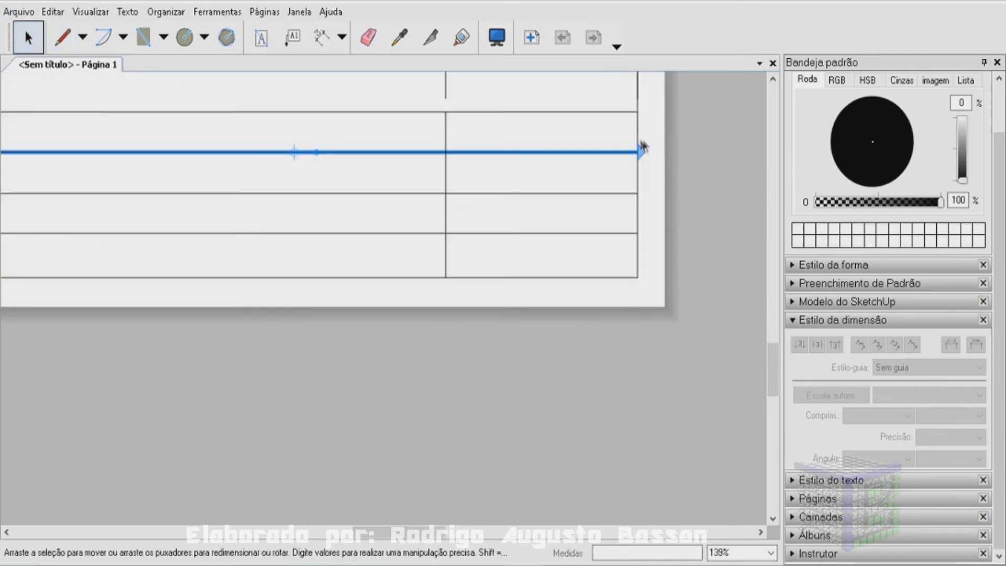
{"action": "left_click_drag", "start_coordinate": [638, 154], "coordinate": [446, 153]}
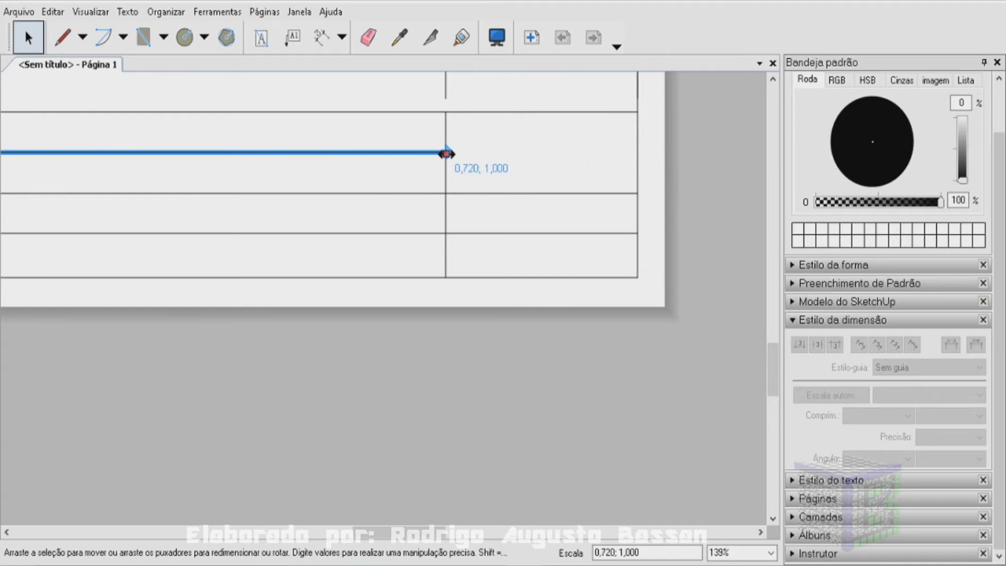
{"action": "left_click", "coordinate": [638, 193]}
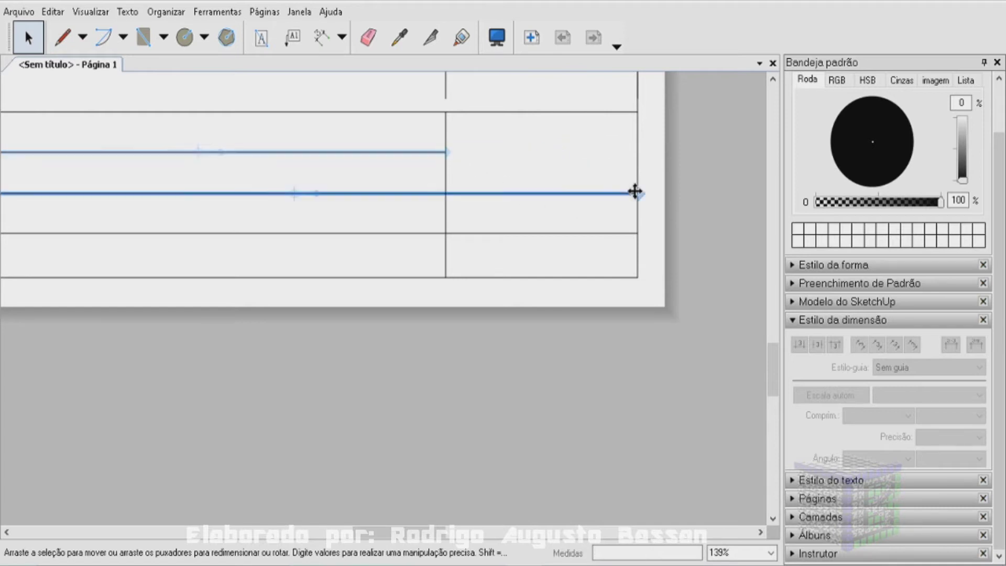
{"action": "left_click_drag", "start_coordinate": [639, 195], "coordinate": [447, 194]}
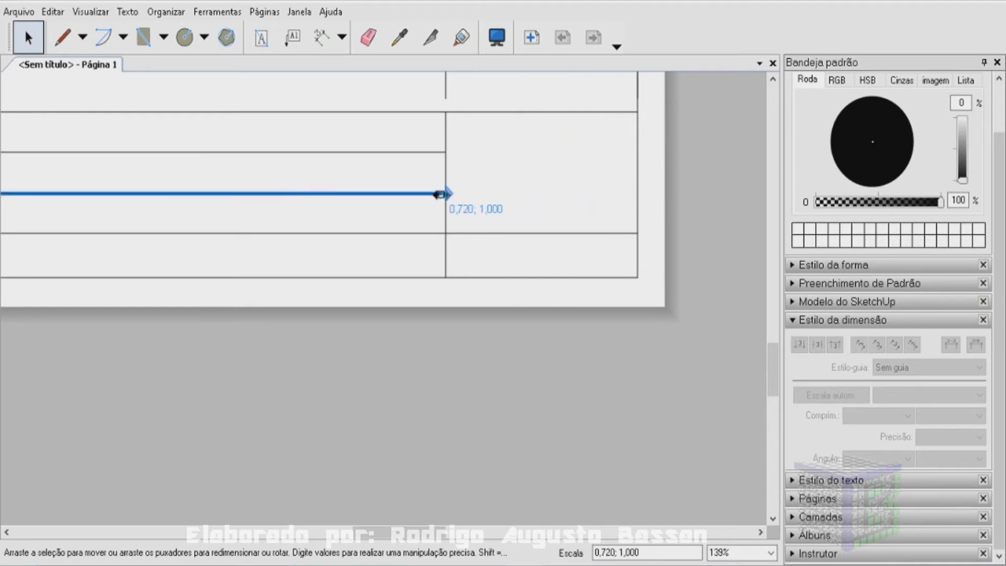
{"action": "left_click", "coordinate": [635, 234]}
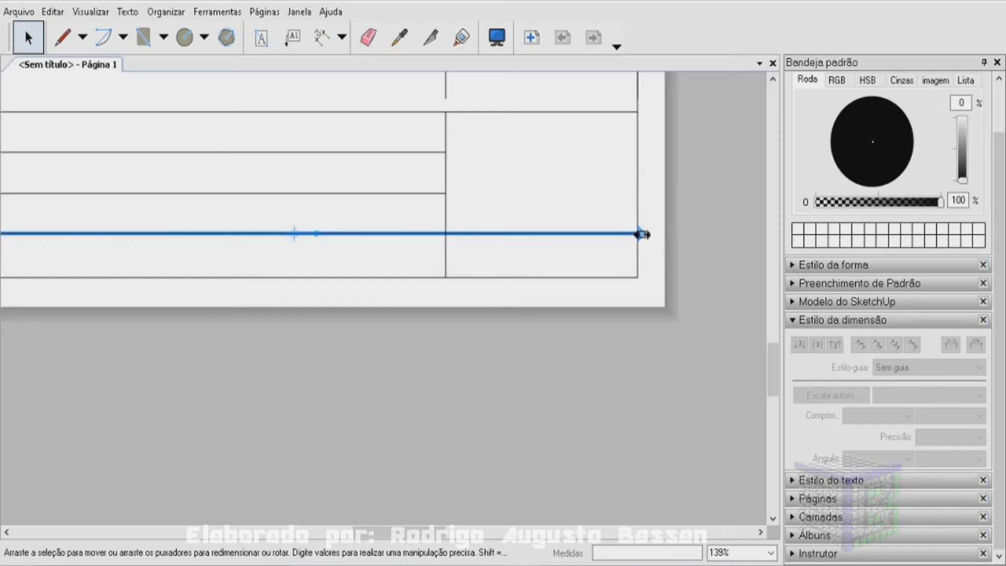
{"action": "left_click_drag", "start_coordinate": [640, 234], "coordinate": [446, 235]}
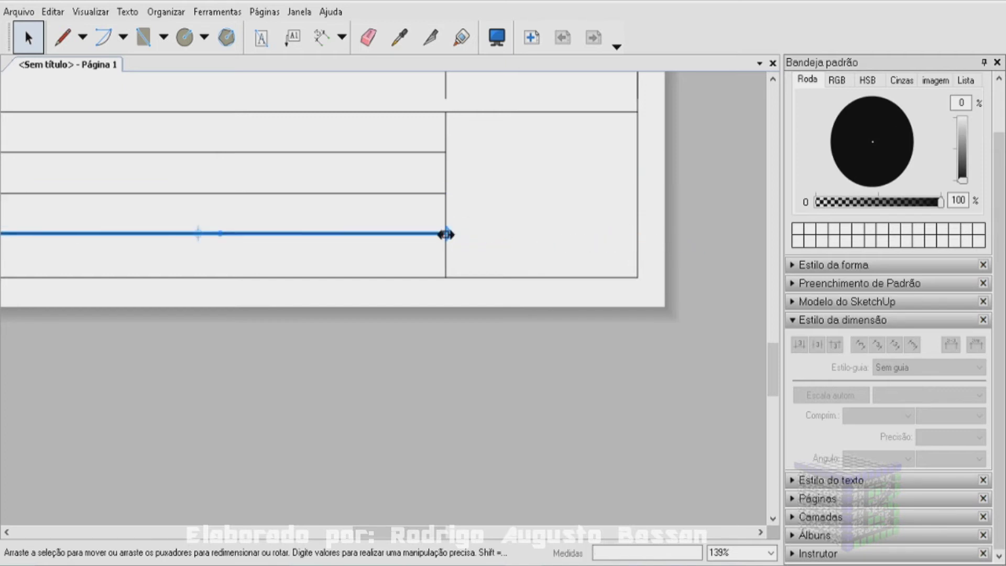
Delete the 50 mm helper dimension above the divider
{"action": "scroll", "coordinate": [426, 159], "scroll_direction": "up", "scroll_amount": 1}
{"action": "scroll", "coordinate": [426, 159], "scroll_direction": "up", "scroll_amount": 3}
{"action": "scroll", "coordinate": [426, 159], "scroll_direction": "up", "scroll_amount": 3}
{"action": "scroll", "coordinate": [498, 113], "scroll_direction": "up", "scroll_amount": 3}
{"action": "scroll", "coordinate": [508, 326], "scroll_direction": "down", "scroll_amount": 2}
{"action": "scroll", "coordinate": [511, 320], "scroll_direction": "down", "scroll_amount": 1}
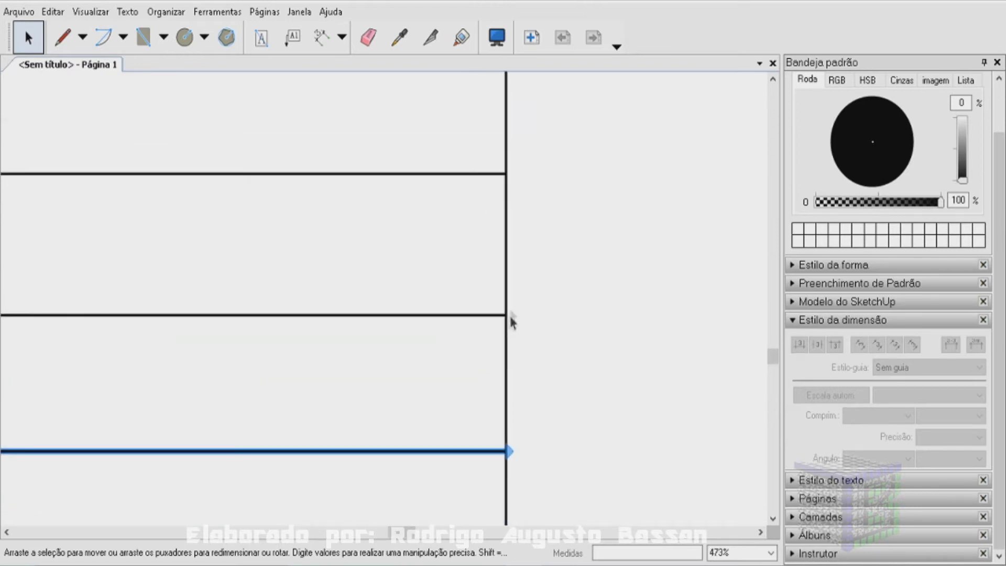
{"action": "scroll", "coordinate": [513, 208], "scroll_direction": "down", "scroll_amount": 2}
{"action": "scroll", "coordinate": [512, 207], "scroll_direction": "down", "scroll_amount": 3}
{"action": "scroll", "coordinate": [513, 209], "scroll_direction": "down", "scroll_amount": 2}
{"action": "scroll", "coordinate": [513, 212], "scroll_direction": "down", "scroll_amount": 2}
{"action": "scroll", "coordinate": [524, 207], "scroll_direction": "up", "scroll_amount": 1}
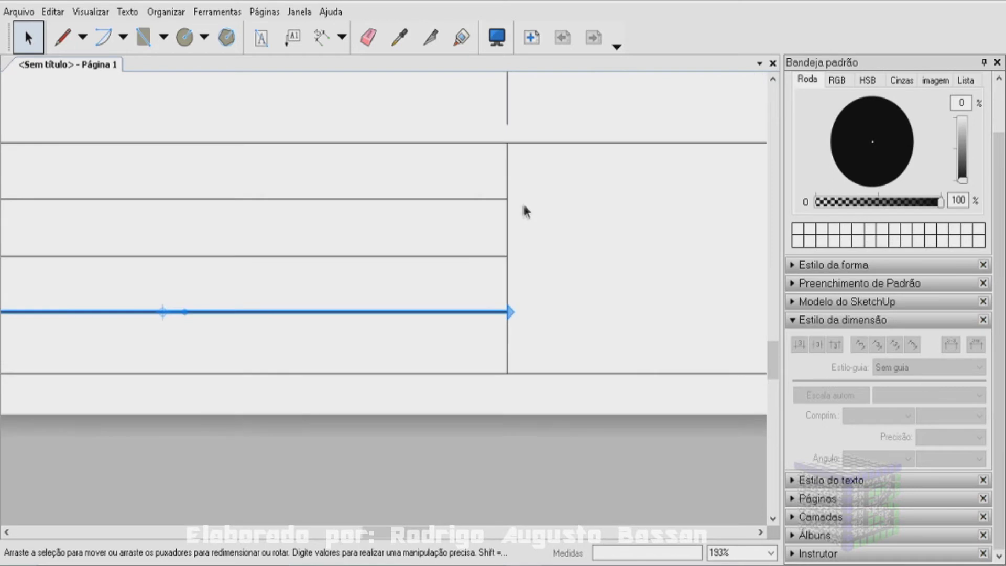
{"action": "scroll", "coordinate": [556, 237], "scroll_direction": "down", "scroll_amount": 1}
{"action": "scroll", "coordinate": [602, 110], "scroll_direction": "down", "scroll_amount": 1}
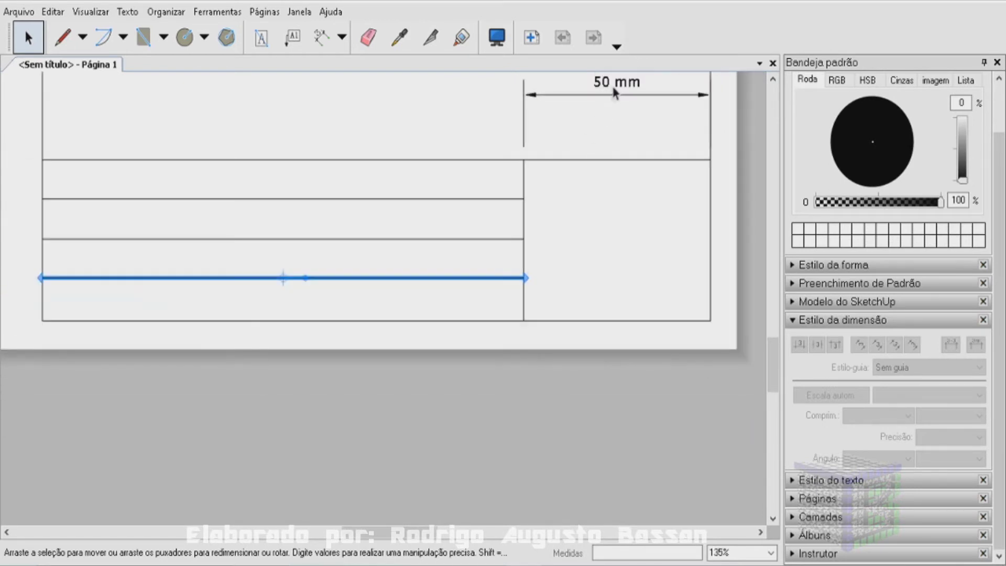
{"action": "left_click", "coordinate": [613, 86]}
{"action": "key", "text": "Delete"}
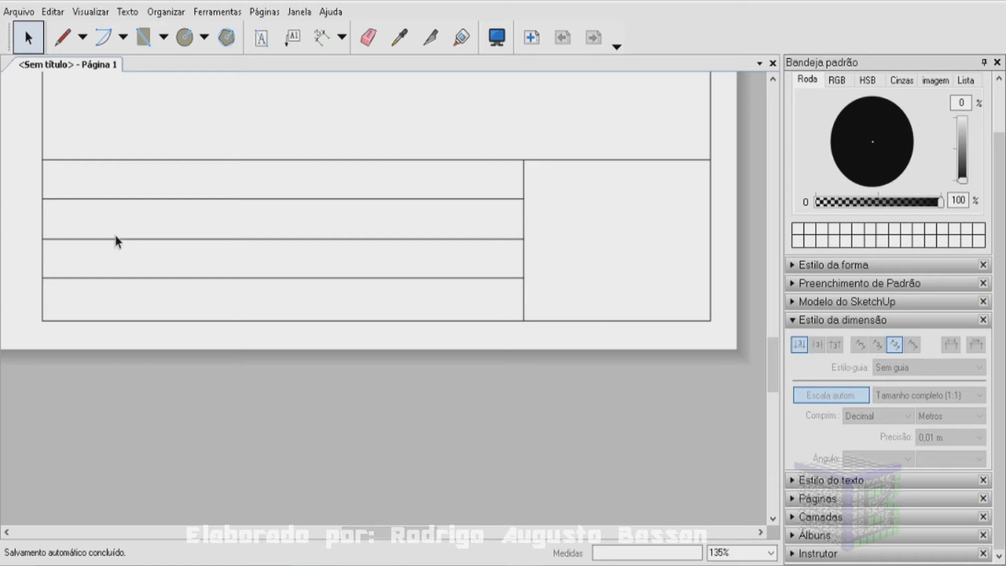
{"action": "scroll", "coordinate": [129, 242], "scroll_direction": "down", "scroll_amount": 2}
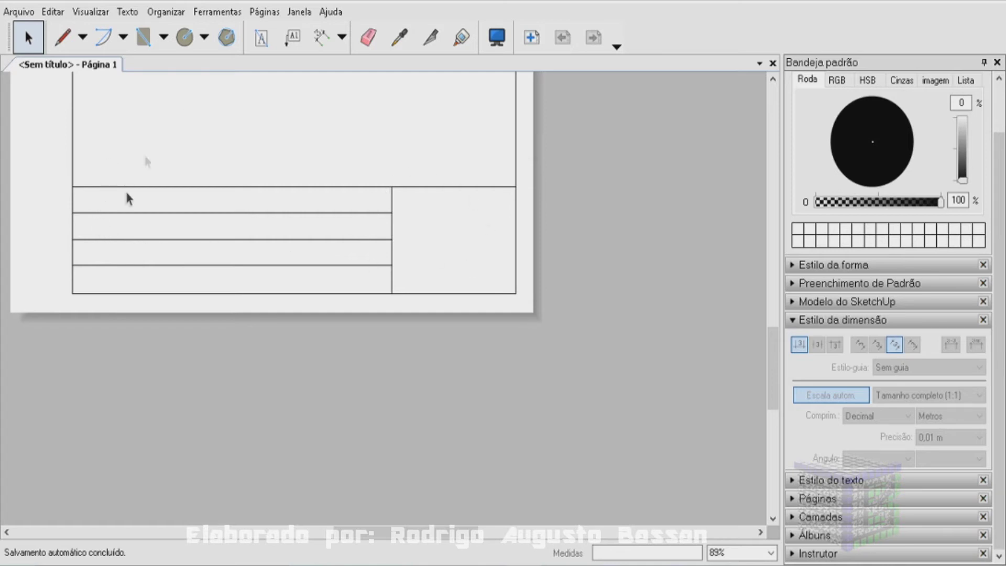
Type 'Nome:' and the author's name in a first-row text box; collapse Dimension Style and Colors panels
{"action": "left_click", "coordinate": [264, 42]}
{"action": "scroll", "coordinate": [74, 197], "scroll_direction": "up", "scroll_amount": 2}
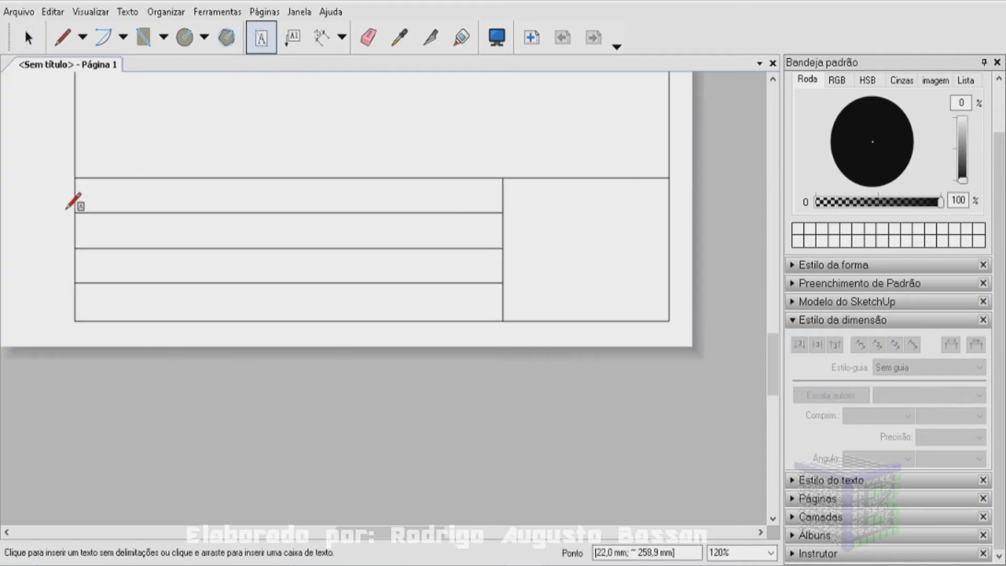
{"action": "scroll", "coordinate": [73, 201], "scroll_direction": "up", "scroll_amount": 2}
{"action": "left_click_drag", "start_coordinate": [87, 173], "coordinate": [86, 212]}
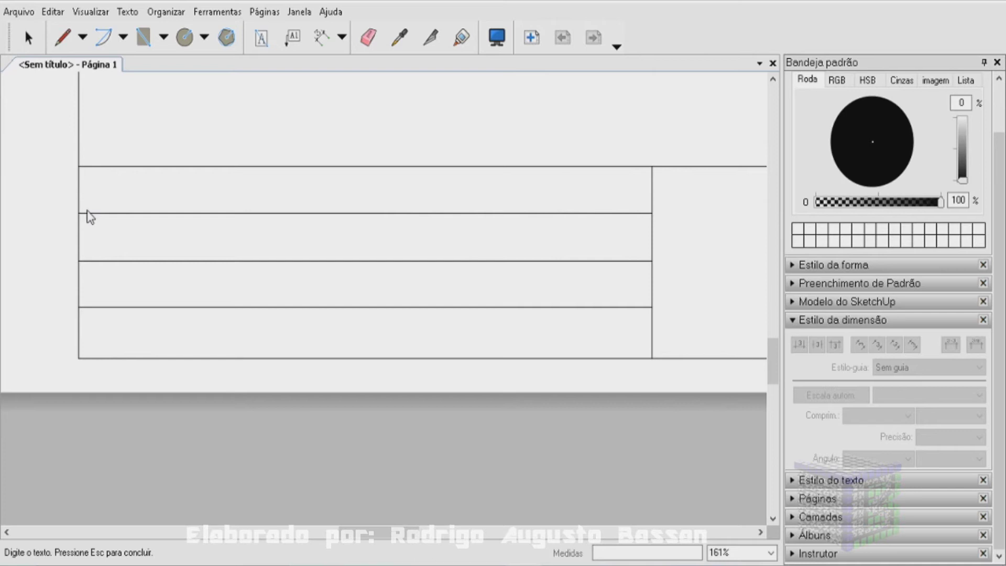
{"action": "type", "text": "NOm"}
{"action": "key", "text": "BackSpace"}
{"action": "key", "text": "BackSpace"}
{"action": "key", "text": "BackSpace"}
{"action": "type", "text": "ome: Tutoriais Bassan"}
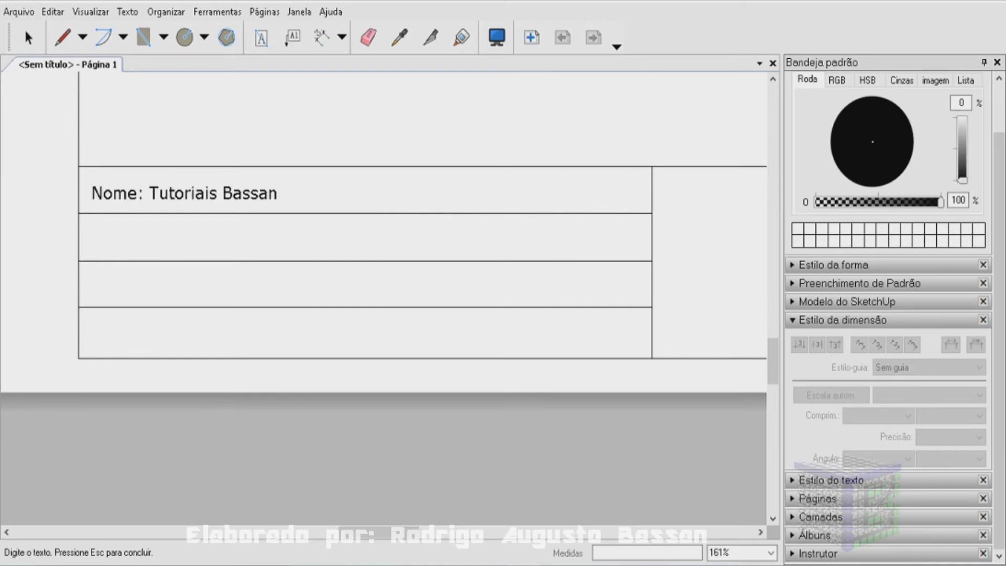
{"action": "left_click", "coordinate": [792, 320]}
{"action": "left_click", "coordinate": [792, 82]}
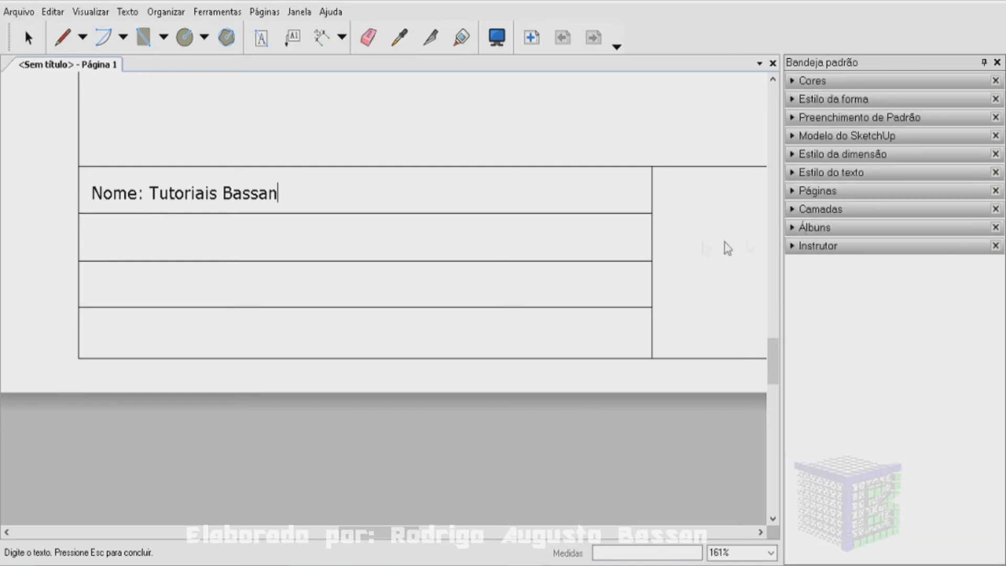
Set the whole name label to Verdana Italic in Text Style
{"action": "left_click_drag", "start_coordinate": [279, 194], "coordinate": [99, 201]}
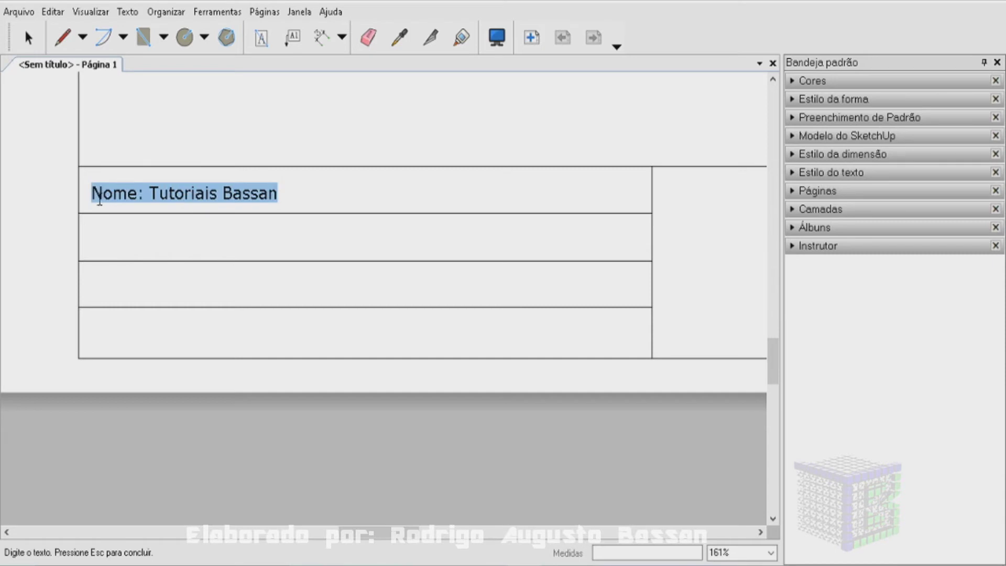
{"action": "left_click", "coordinate": [793, 172]}
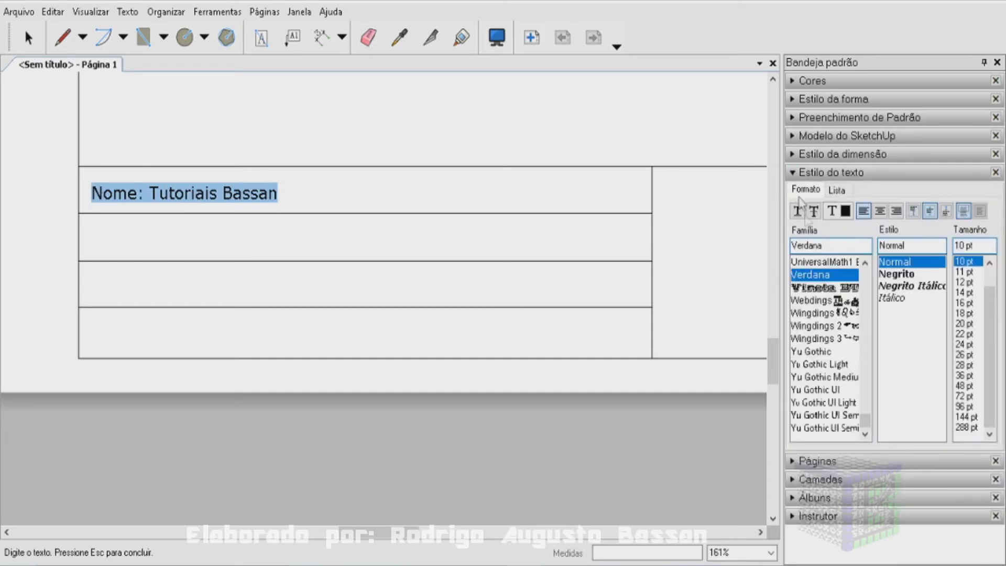
{"action": "left_click", "coordinate": [811, 325]}
{"action": "left_click", "coordinate": [811, 274]}
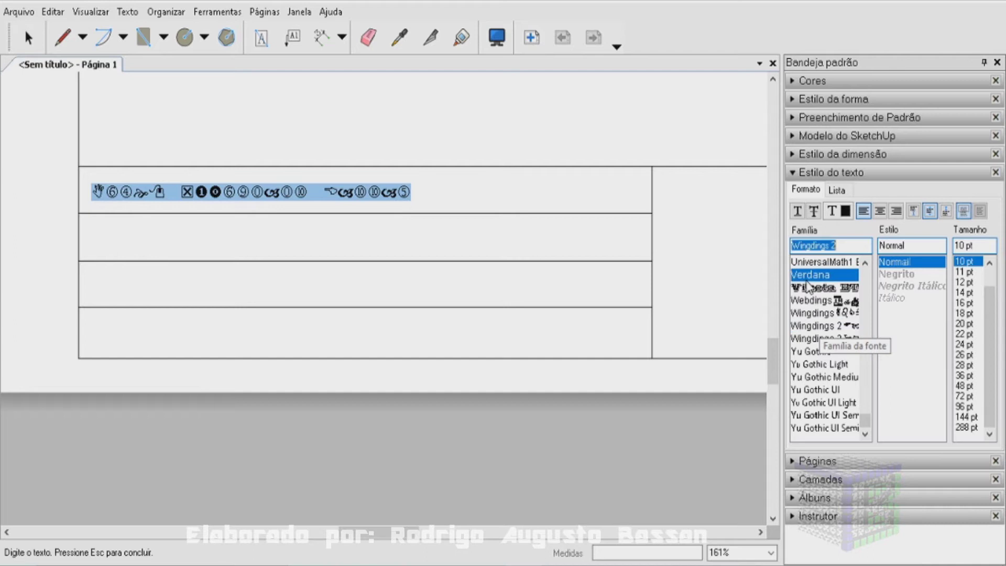
{"action": "left_click", "coordinate": [815, 402]}
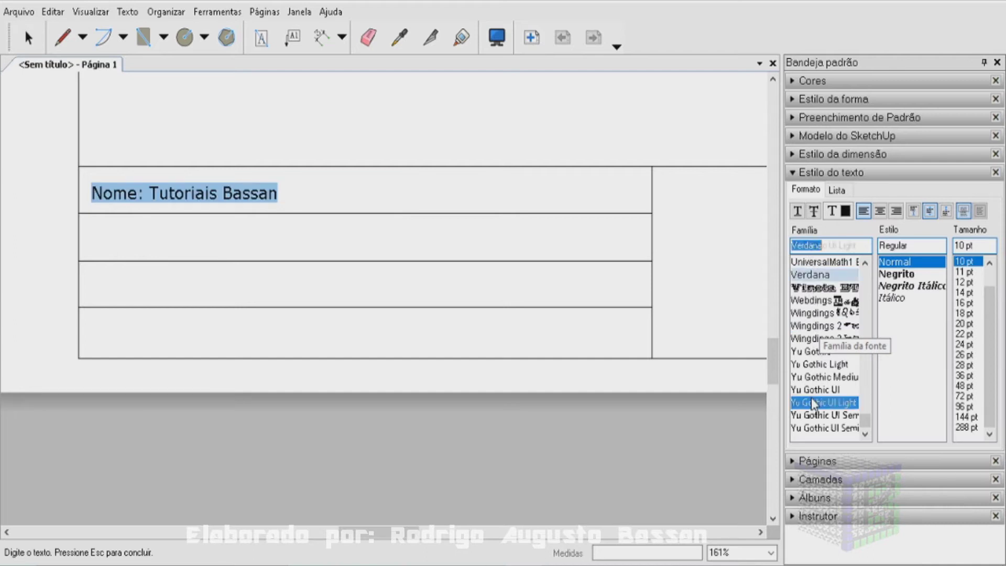
{"action": "left_click", "coordinate": [810, 274]}
{"action": "left_click", "coordinate": [904, 275]}
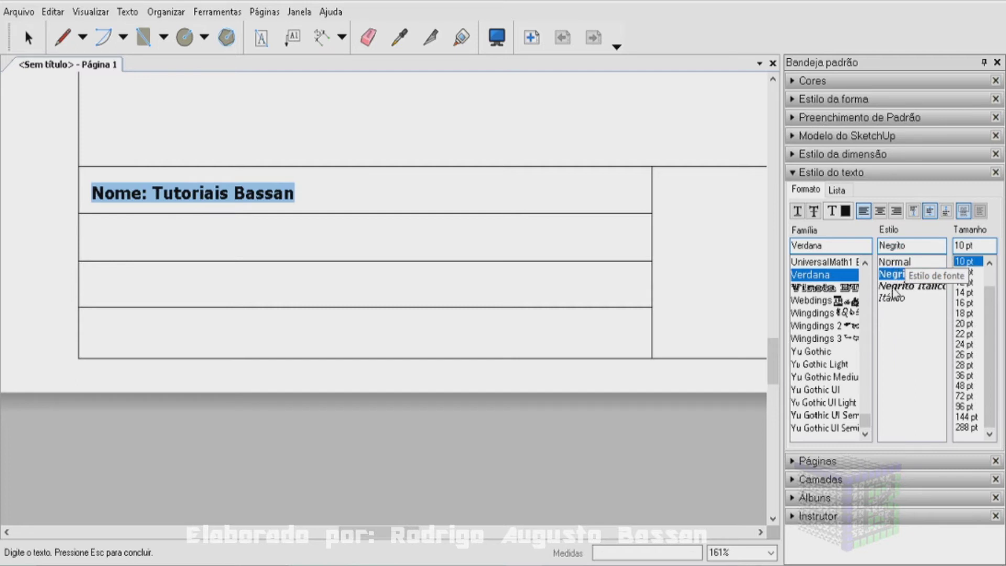
{"action": "left_click", "coordinate": [893, 286]}
{"action": "left_click", "coordinate": [892, 297]}
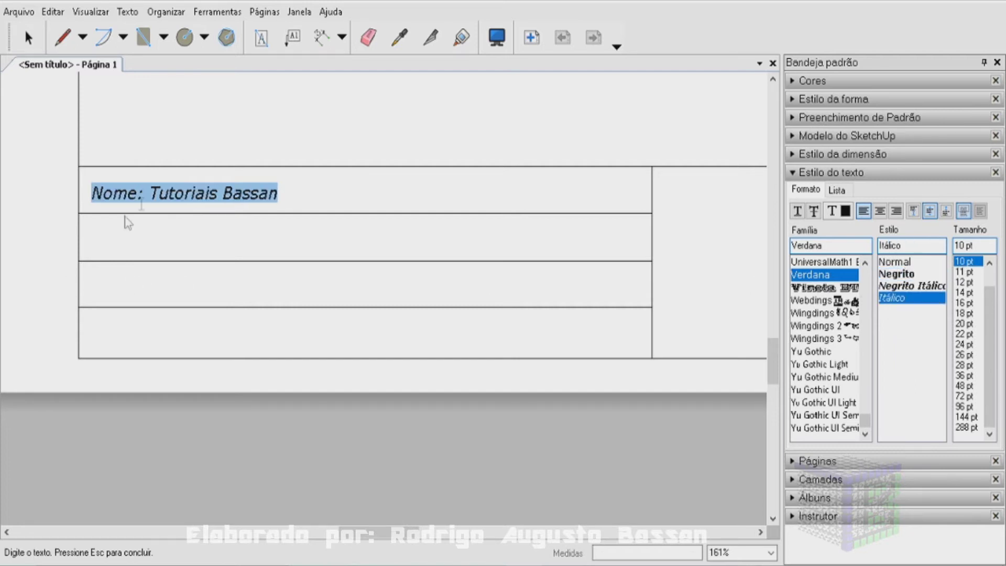
Make 'Nome:' bold 12 pt, keep left alignment, and finish editing the text box
{"action": "left_click", "coordinate": [138, 194]}
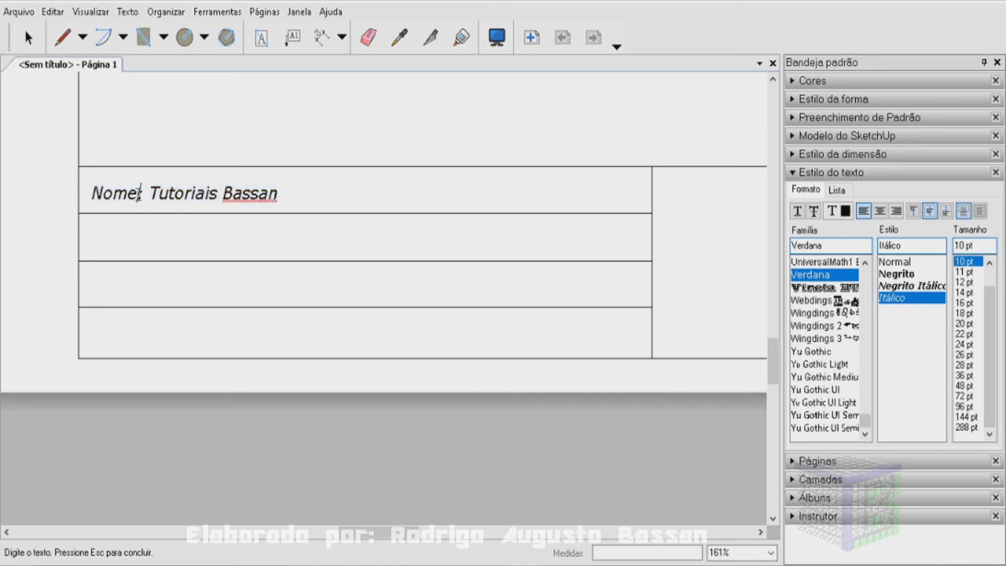
{"action": "type", "text": ":"}
{"action": "double_click", "coordinate": [102, 194]}
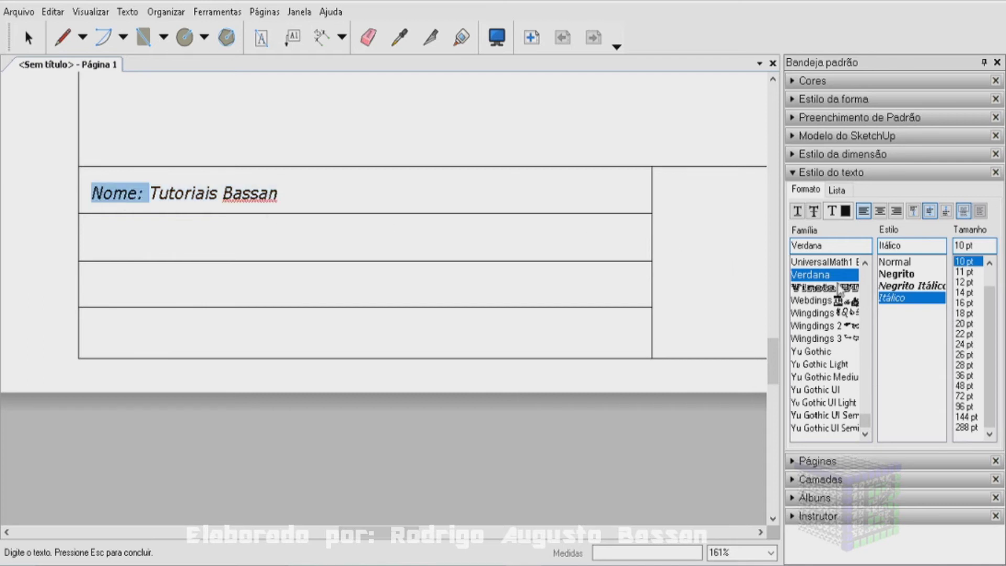
{"action": "left_click", "coordinate": [893, 276]}
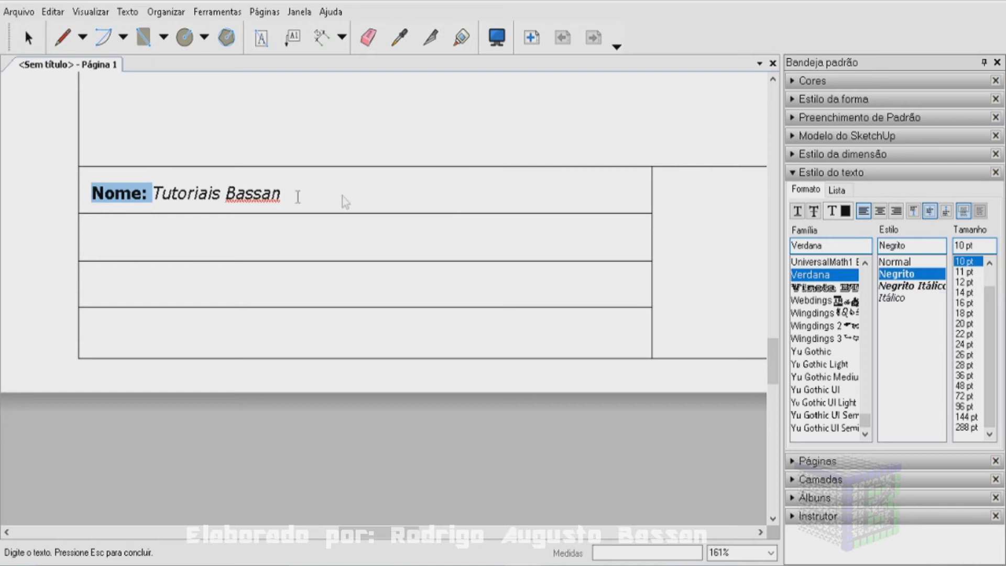
{"action": "left_click", "coordinate": [964, 323]}
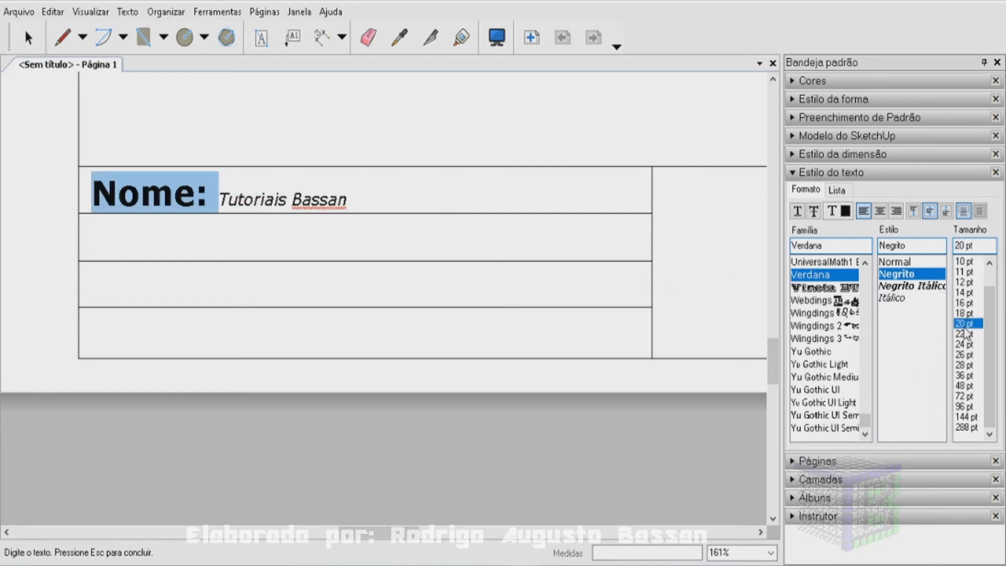
{"action": "left_click", "coordinate": [964, 281]}
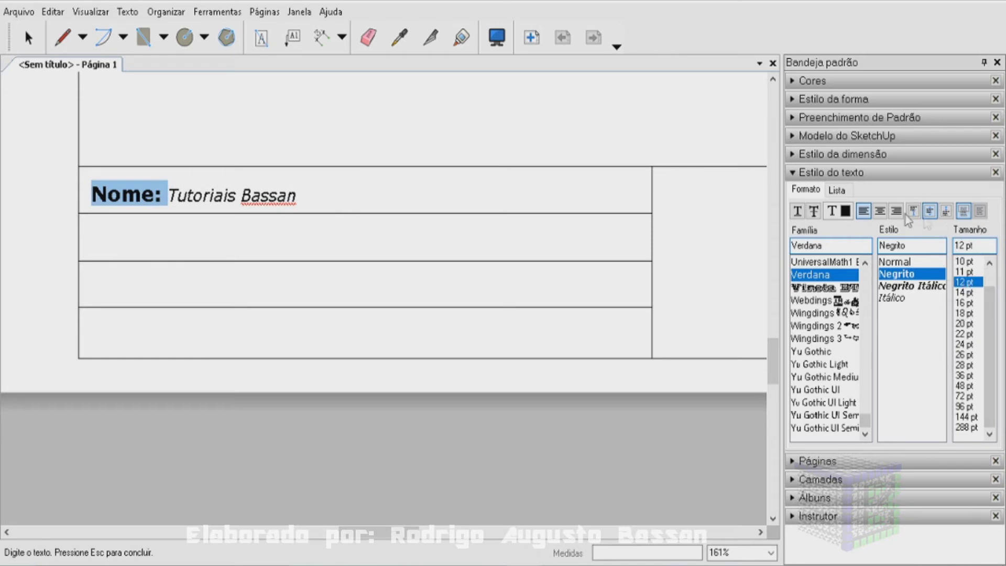
{"action": "left_click", "coordinate": [880, 211]}
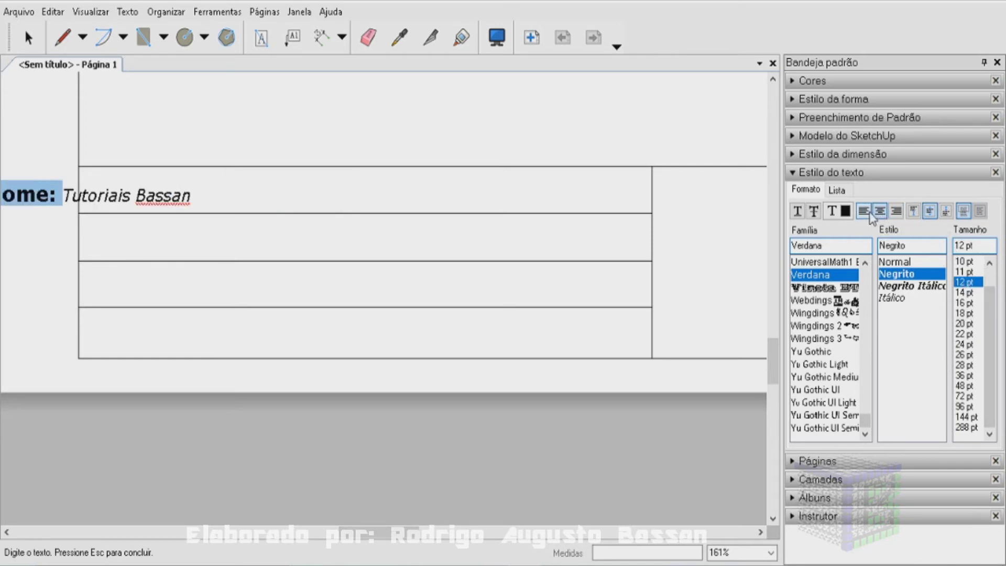
{"action": "left_click", "coordinate": [863, 216]}
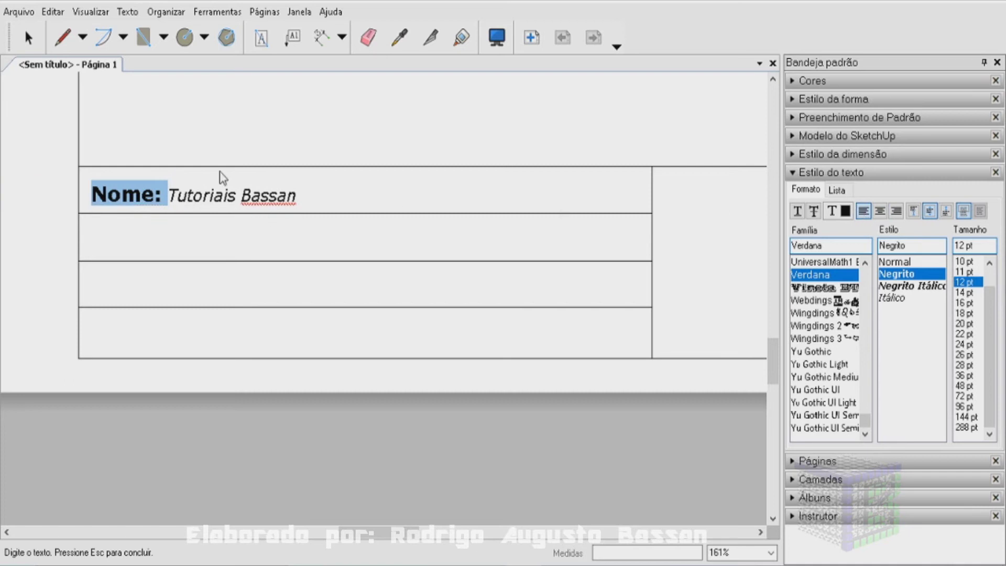
{"action": "left_click", "coordinate": [196, 285]}
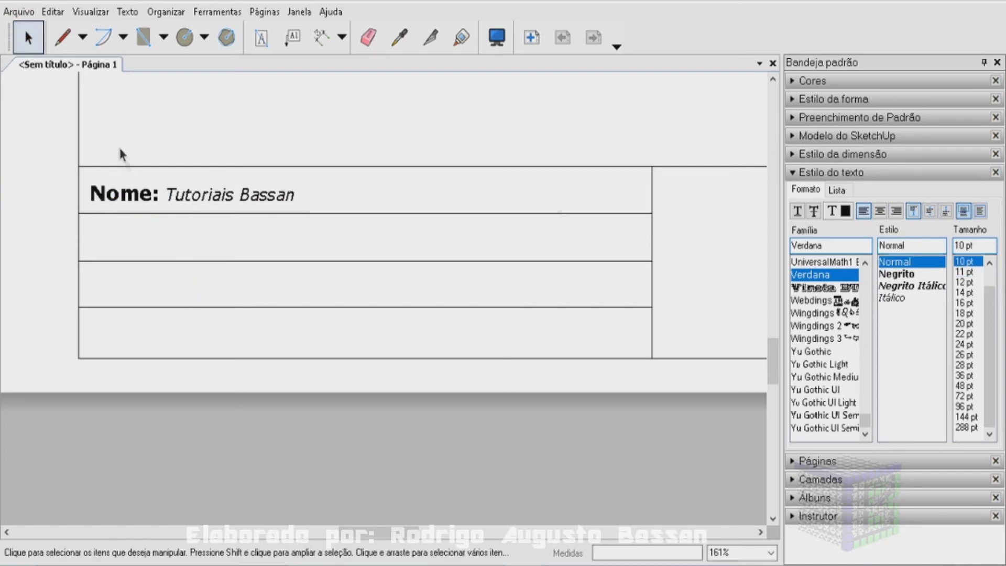
{"action": "left_click", "coordinate": [108, 194]}
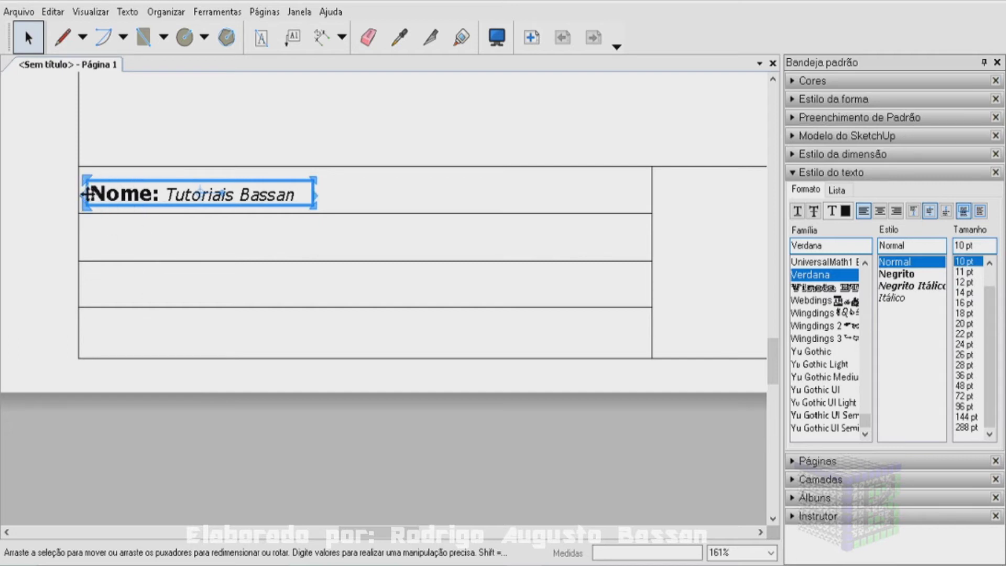
Align the Nome label in the first row and copy it into the second row
{"action": "scroll", "coordinate": [60, 171], "scroll_direction": "up", "scroll_amount": 2}
{"action": "scroll", "coordinate": [64, 175], "scroll_direction": "up", "scroll_amount": 2}
{"action": "scroll", "coordinate": [64, 181], "scroll_direction": "up", "scroll_amount": 2}
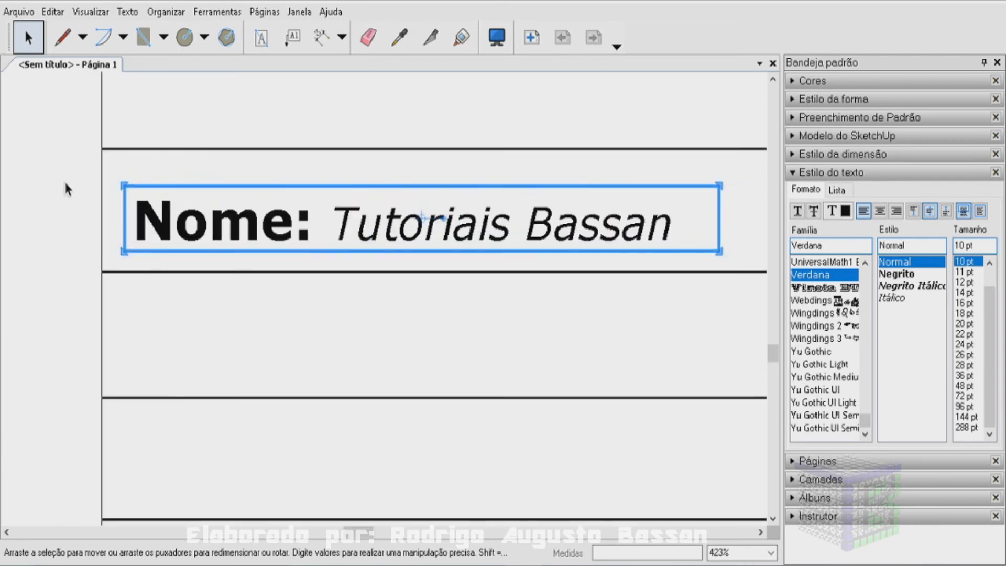
{"action": "scroll", "coordinate": [64, 180], "scroll_direction": "up", "scroll_amount": 1}
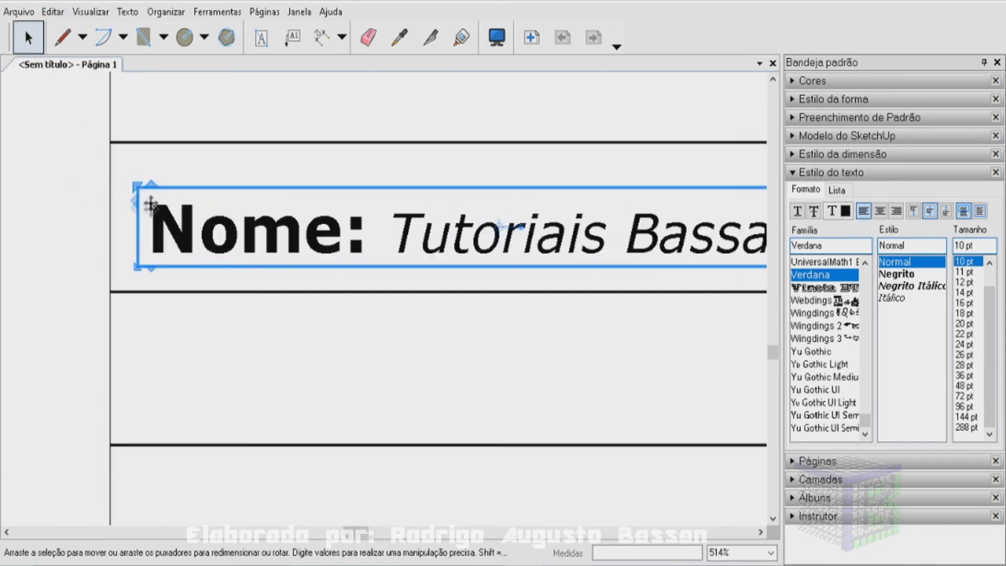
{"action": "left_click_drag", "start_coordinate": [139, 221], "coordinate": [112, 222]}
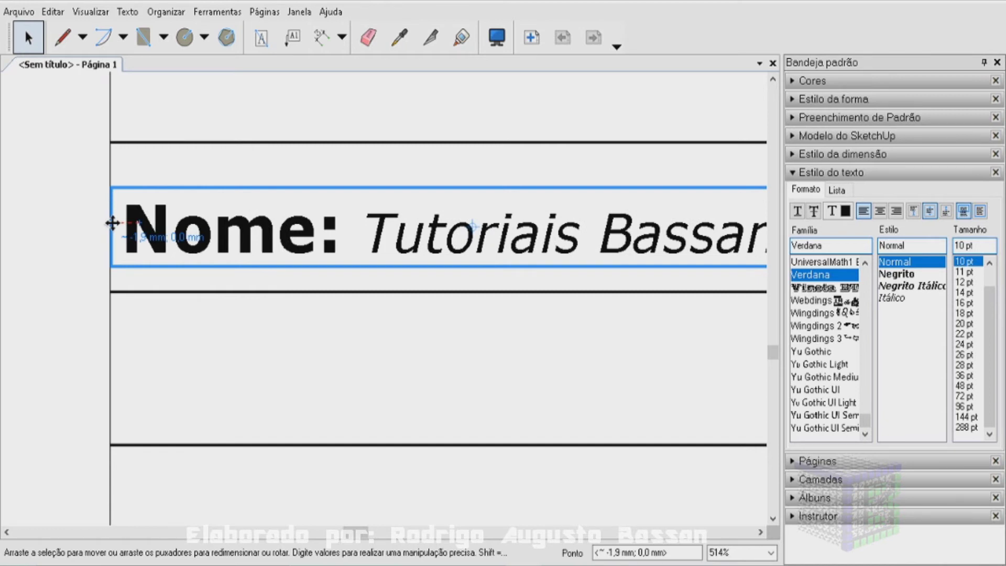
{"action": "left_click_drag", "start_coordinate": [112, 223], "coordinate": [112, 216]}
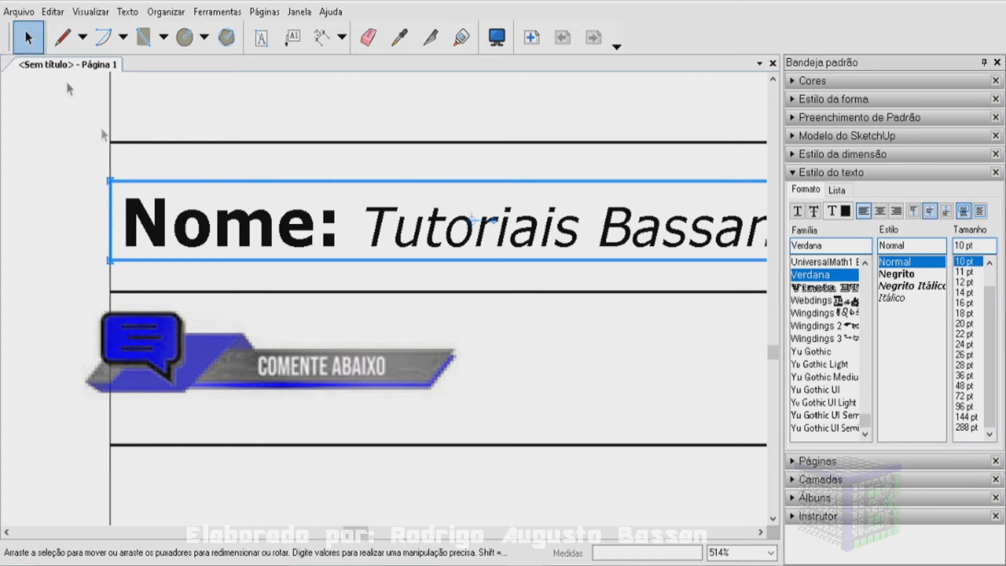
{"action": "scroll", "coordinate": [169, 187], "scroll_direction": "down", "scroll_amount": 2}
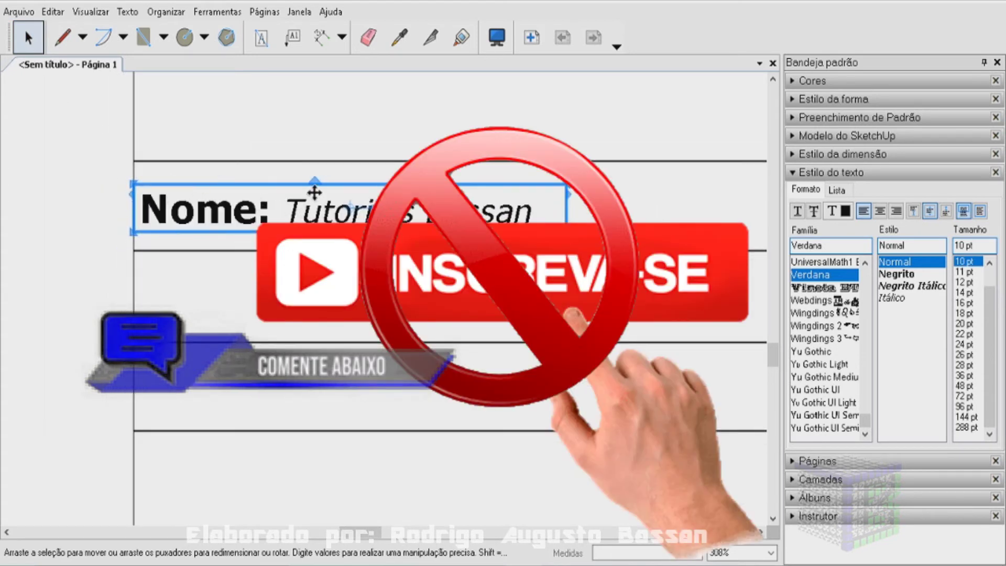
{"action": "left_click_drag", "start_coordinate": [299, 231], "coordinate": [299, 319], "text": "ctrl"}
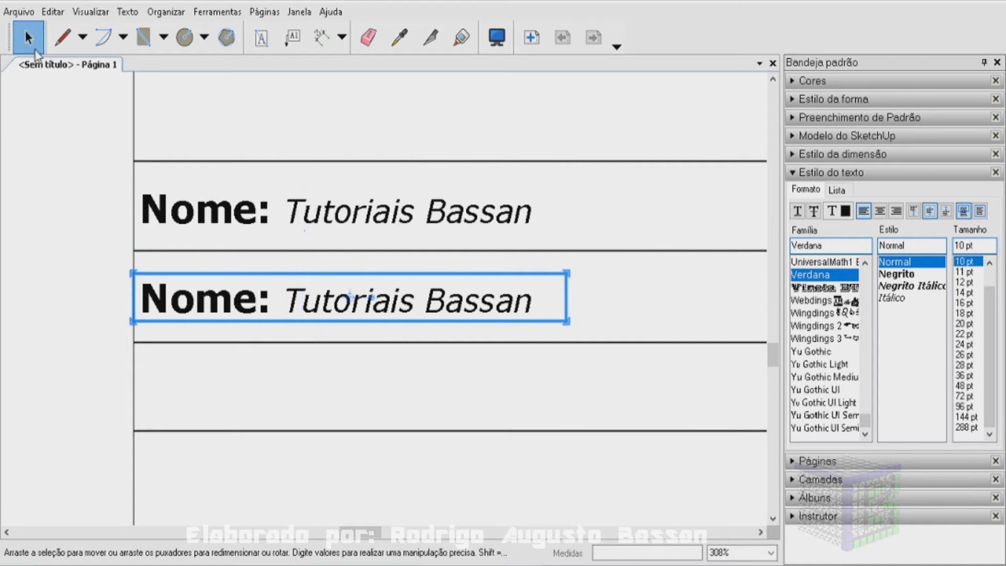
Change the copy to 'Projeto: Residência' and duplicate it into the third row
{"action": "left_click", "coordinate": [28, 38]}
{"action": "double_click", "coordinate": [183, 296]}
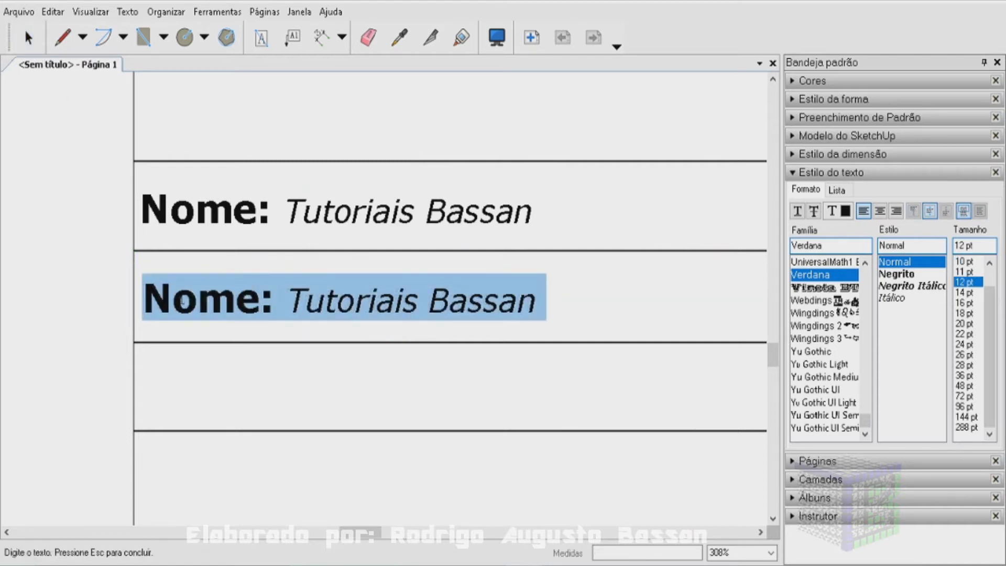
{"action": "left_click", "coordinate": [173, 297]}
{"action": "left_click_drag", "start_coordinate": [142, 299], "coordinate": [260, 304]}
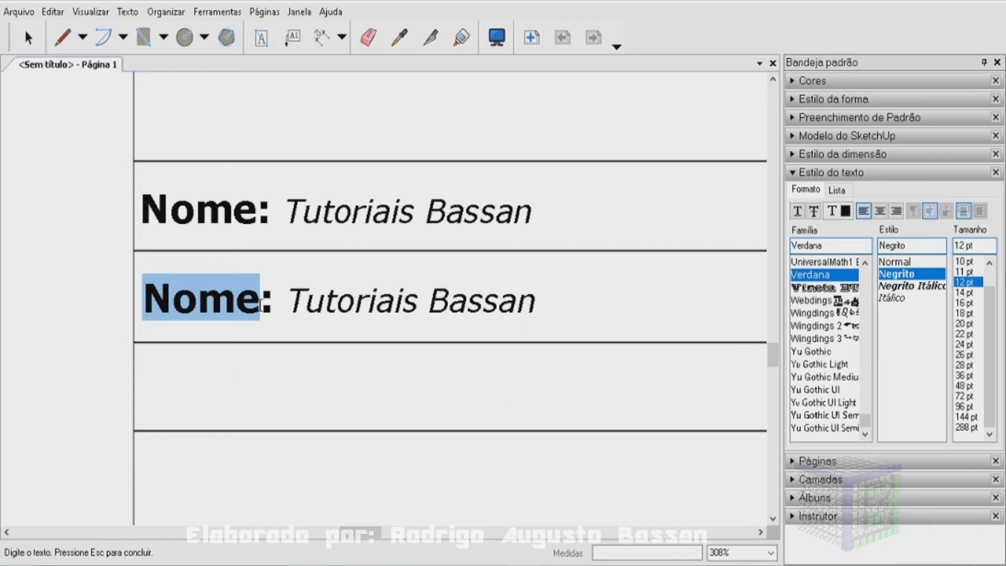
{"action": "type", "text": "Projeto"}
{"action": "left_click_drag", "start_coordinate": [344, 301], "coordinate": [531, 299]}
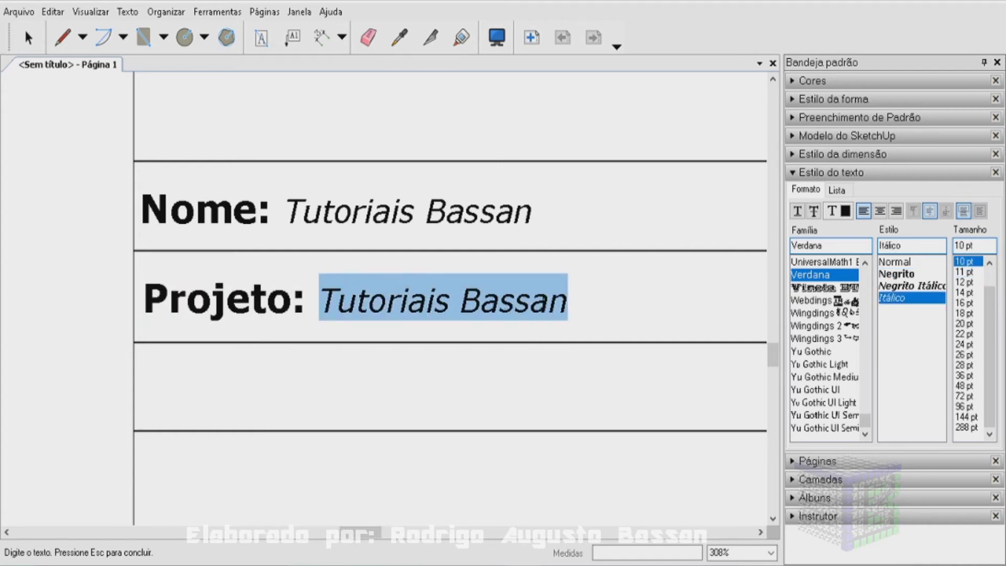
{"action": "type", "text": "Res"}
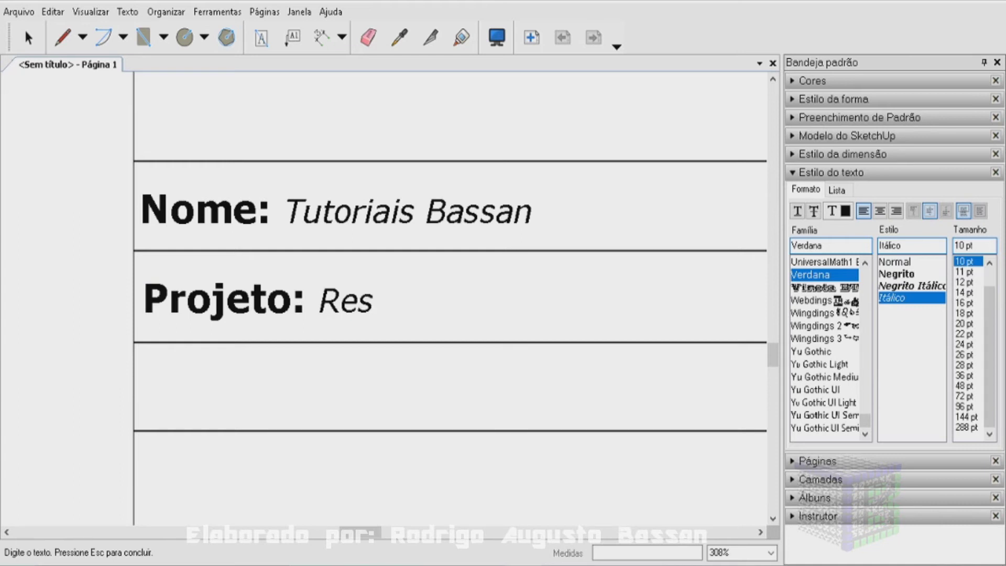
{"action": "type", "text": "idência"}
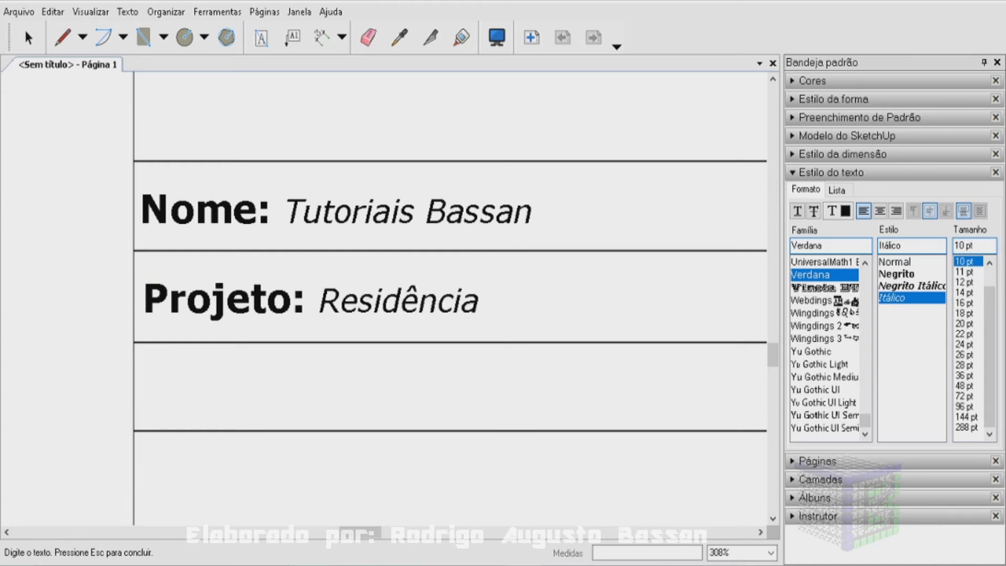
{"action": "left_click", "coordinate": [28, 37]}
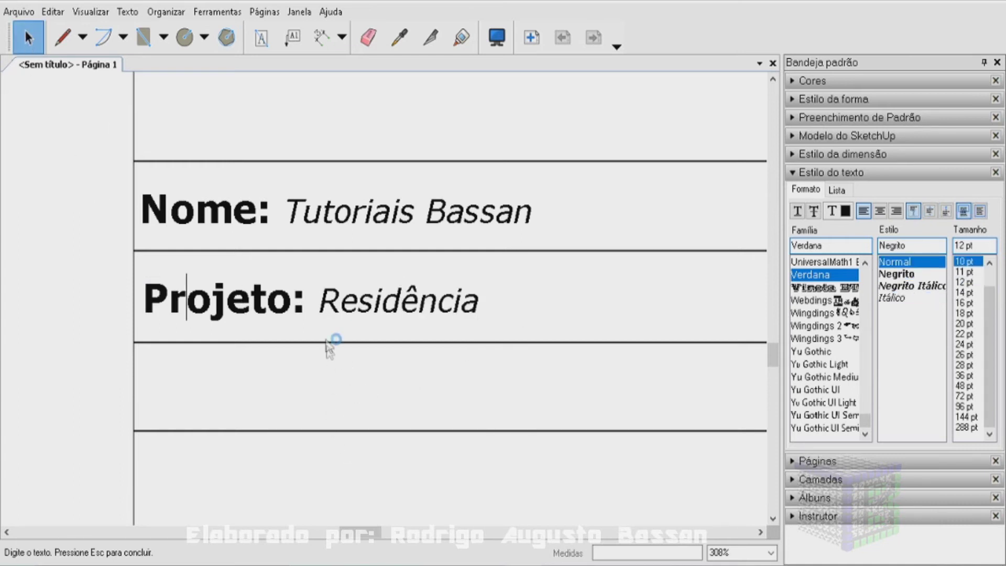
{"action": "left_click", "coordinate": [319, 308]}
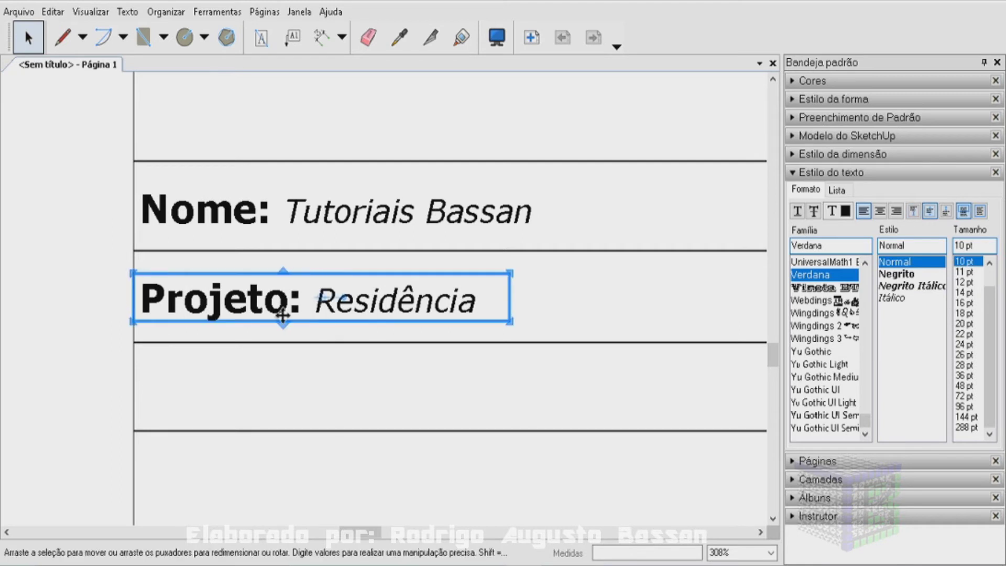
{"action": "left_click_drag", "start_coordinate": [262, 315], "coordinate": [260, 404], "text": "ctrl"}
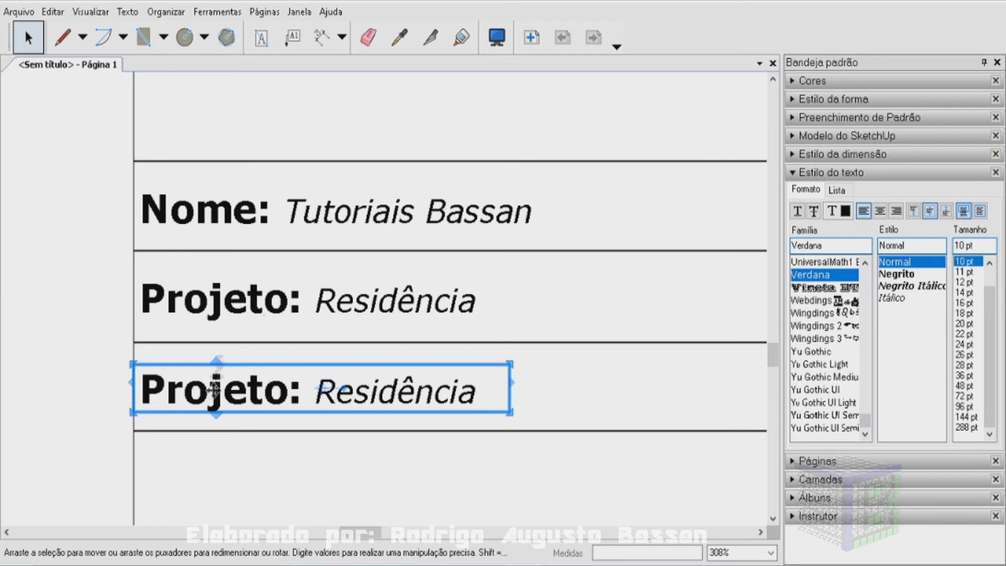
Replace Projeto with Escala and Residência with 1:100 in the third-row label
{"action": "double_click", "coordinate": [203, 390]}
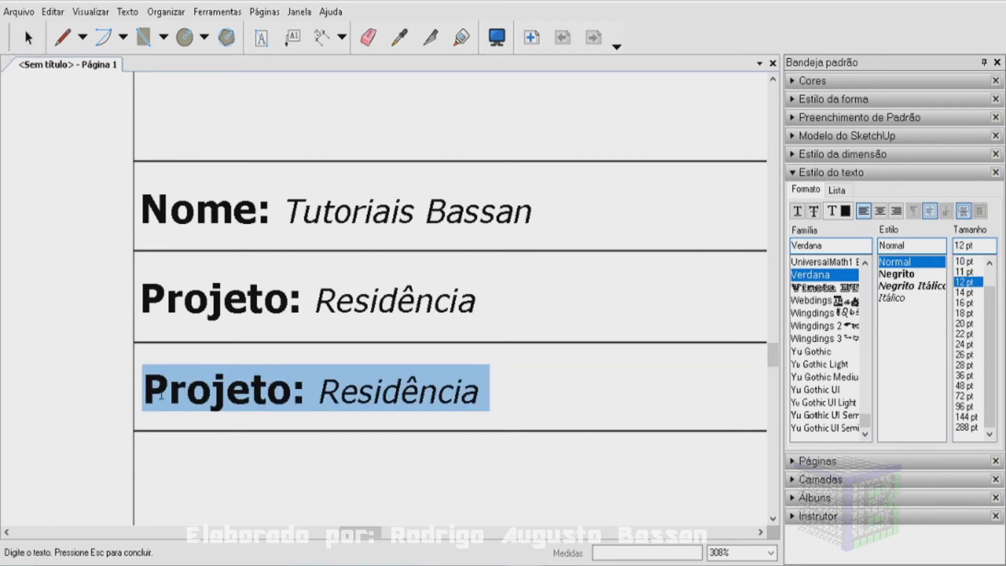
{"action": "type", "text": "Escala"}
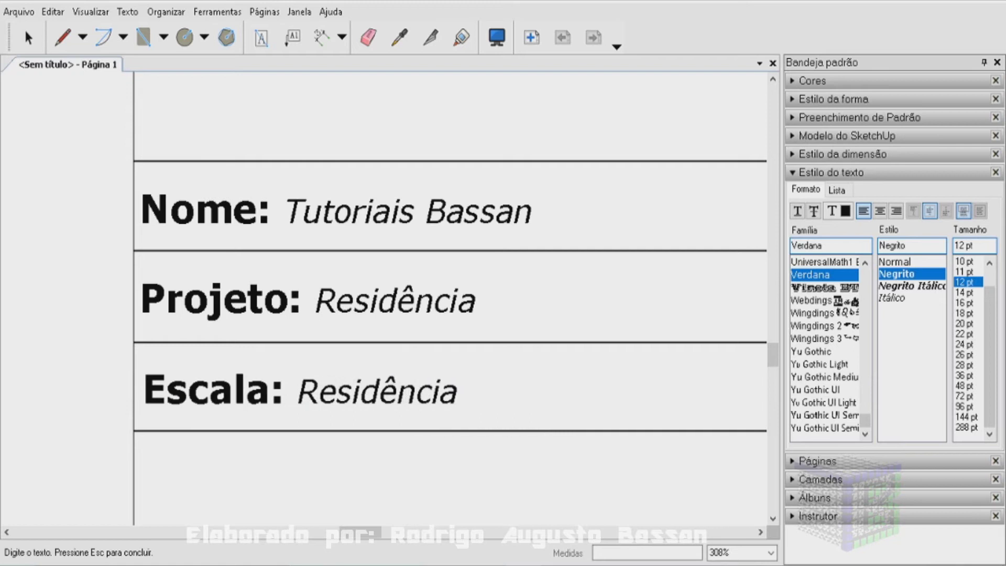
{"action": "left_click_drag", "start_coordinate": [302, 397], "coordinate": [465, 404]}
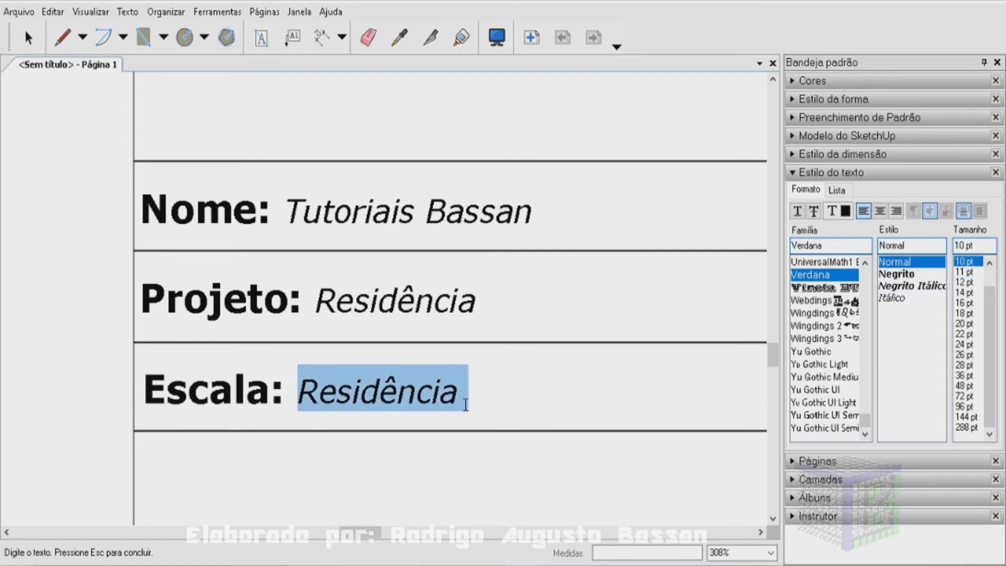
{"action": "key", "text": "BackSpace"}
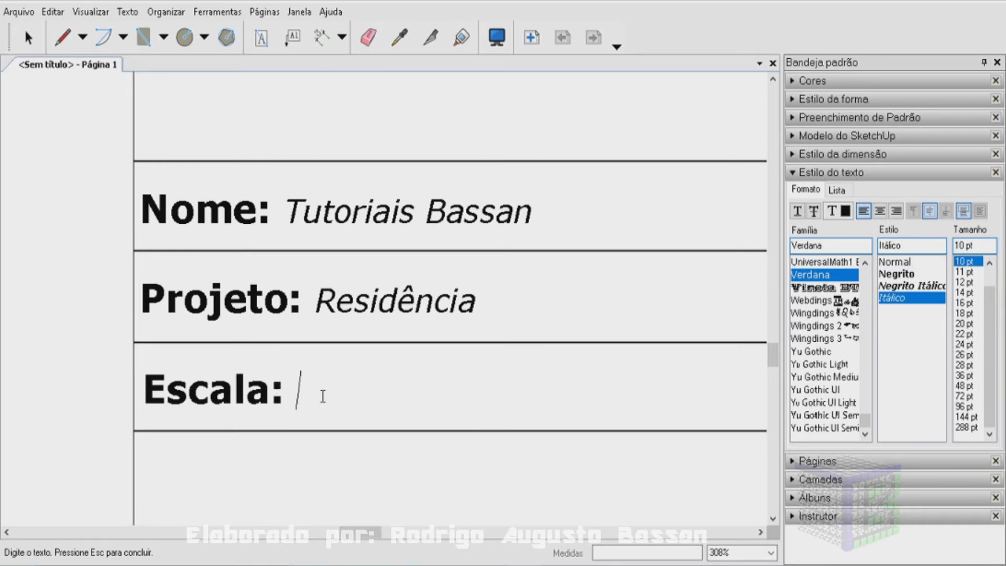
{"action": "type", "text": "1"}
{"action": "type", "text": "00"}
{"action": "key", "text": "BackSpace"}
{"action": "key", "text": "BackSpace"}
{"action": "key", "text": "BackSpace"}
{"action": "key", "text": "BackSpace"}
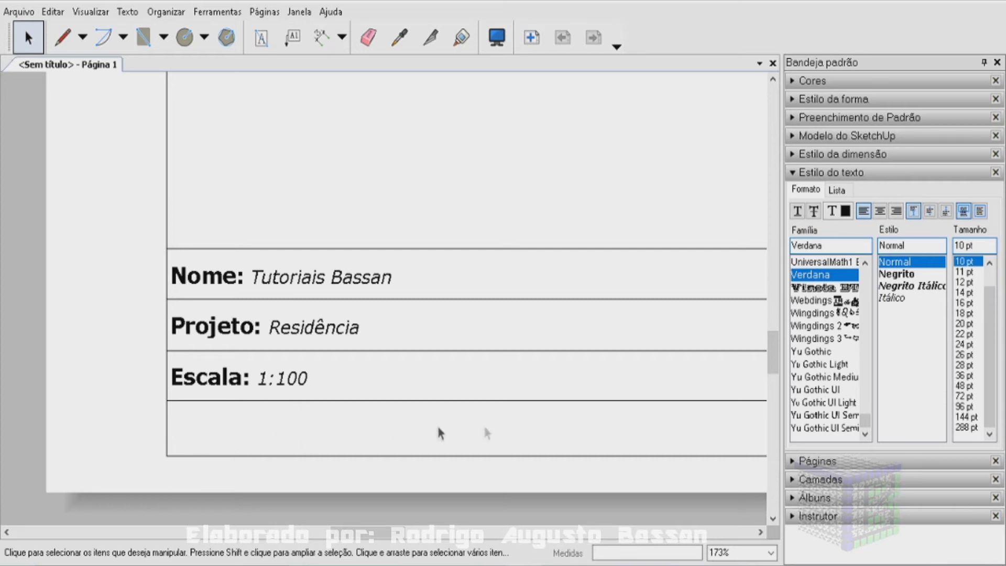
Add a 64 mm dimension below the title block, from its lower-left corner
{"action": "scroll", "coordinate": [479, 442], "scroll_direction": "down", "scroll_amount": 2}
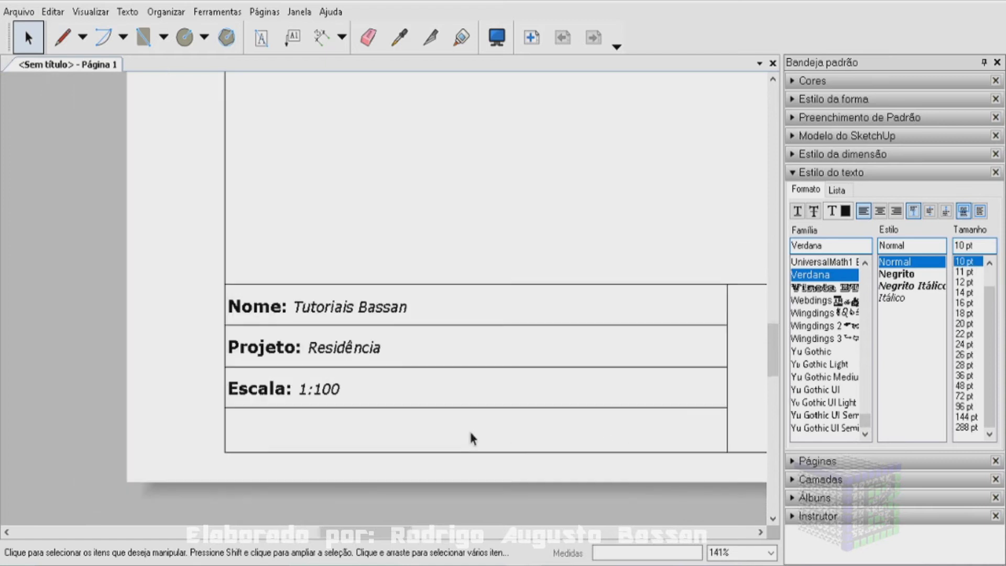
{"action": "left_click", "coordinate": [320, 36]}
{"action": "left_click", "coordinate": [163, 440]}
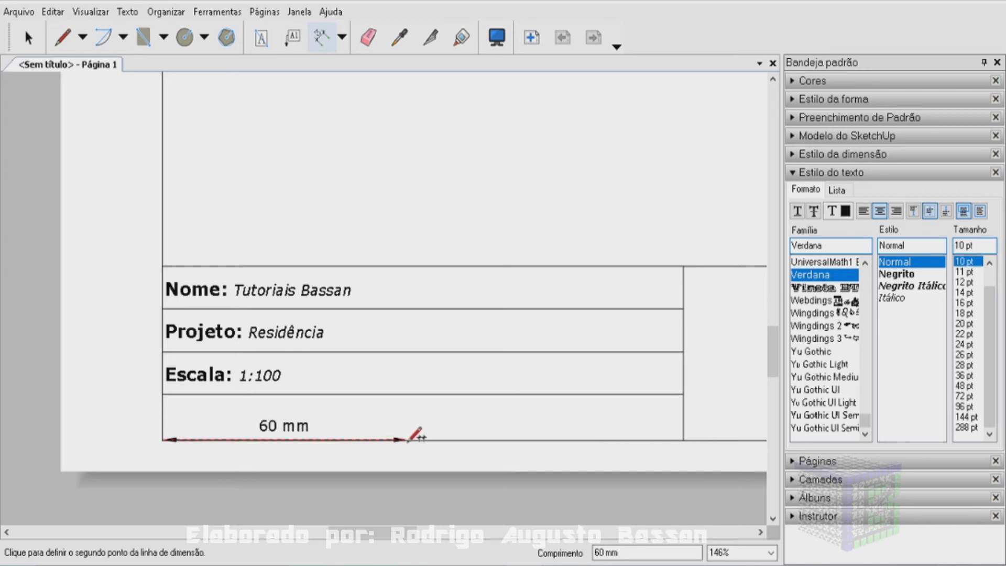
{"action": "left_click", "coordinate": [423, 438]}
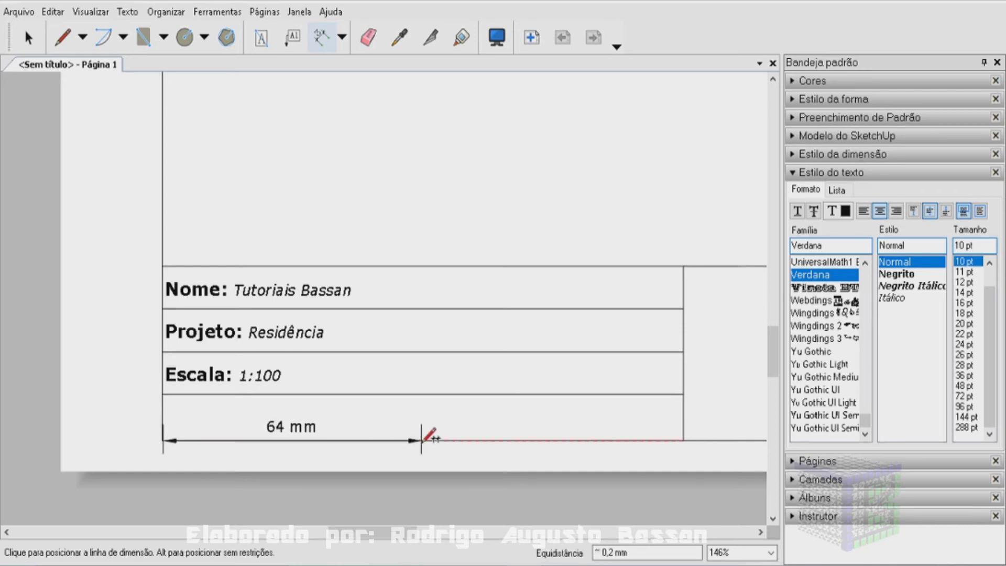
{"action": "left_click", "coordinate": [425, 471]}
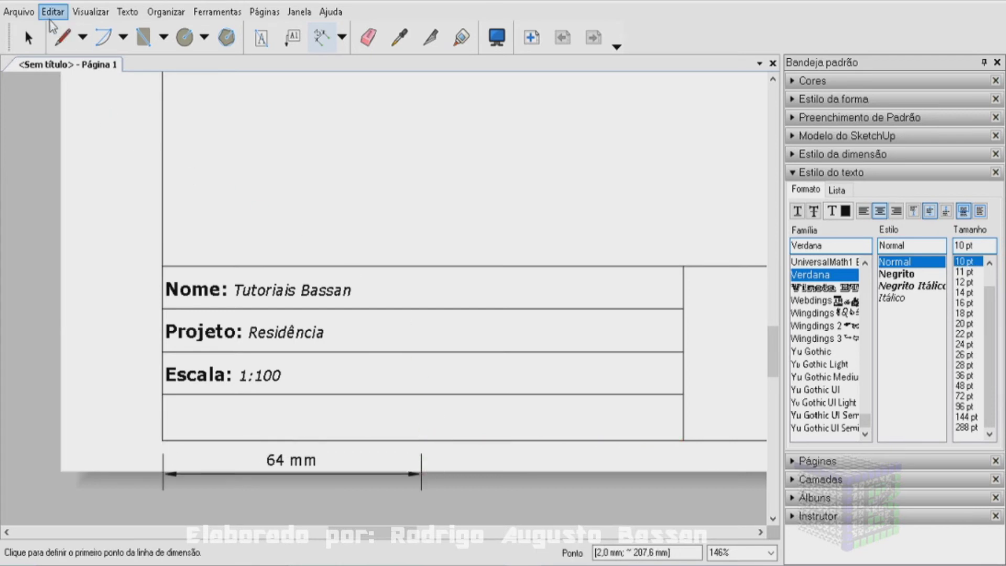
Draw a vertical divider in the bottom row at the 64 mm mark
{"action": "left_click", "coordinate": [63, 37]}
{"action": "left_click", "coordinate": [422, 440]}
{"action": "left_click", "coordinate": [423, 395]}
Copy the 'Escala: 1:100' label down into the bottom row
{"action": "left_click", "coordinate": [28, 37]}
{"action": "left_click", "coordinate": [197, 374]}
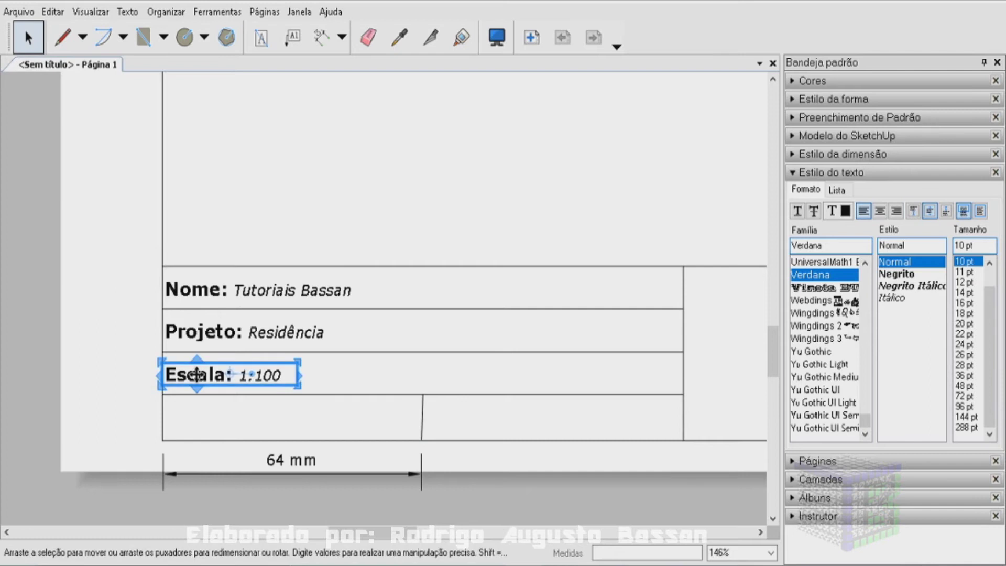
{"action": "left_click_drag", "start_coordinate": [196, 374], "coordinate": [205, 426], "text": "ctrl"}
Retype the copied bottom-row label as 'Data: aaa12' and select the finished text box
{"action": "double_click", "coordinate": [170, 423]}
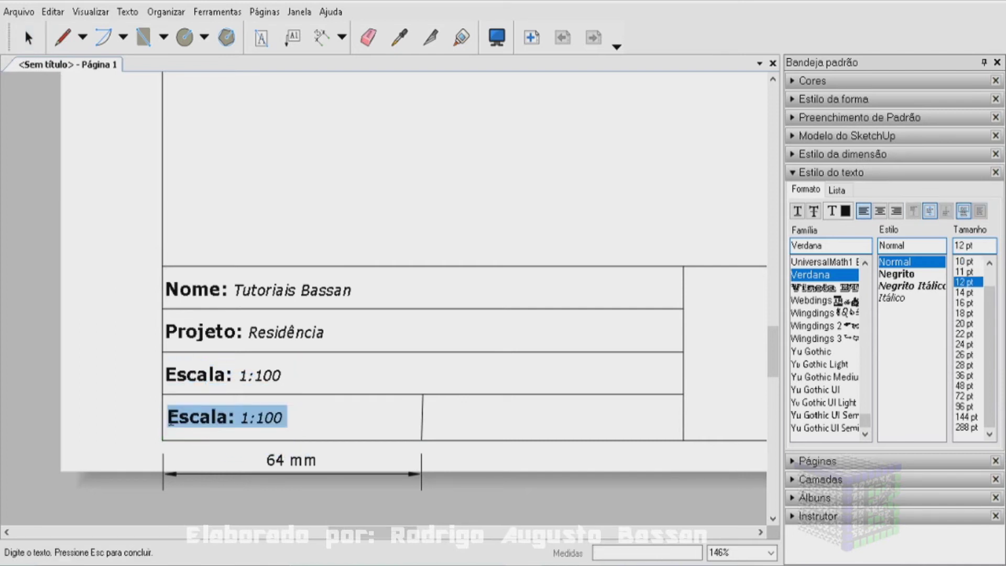
{"action": "left_click", "coordinate": [897, 273]}
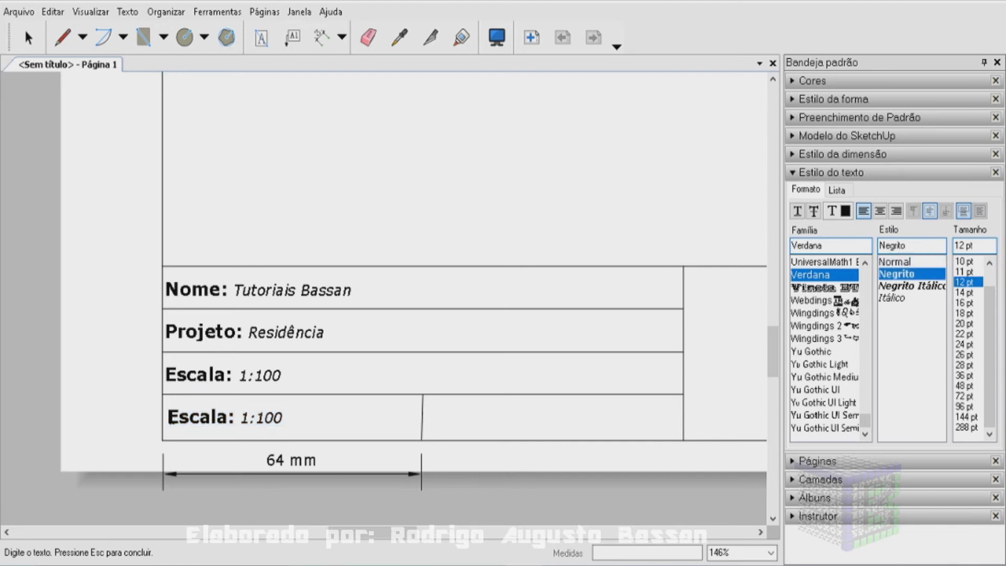
{"action": "left_click_drag", "start_coordinate": [168, 418], "coordinate": [229, 421]}
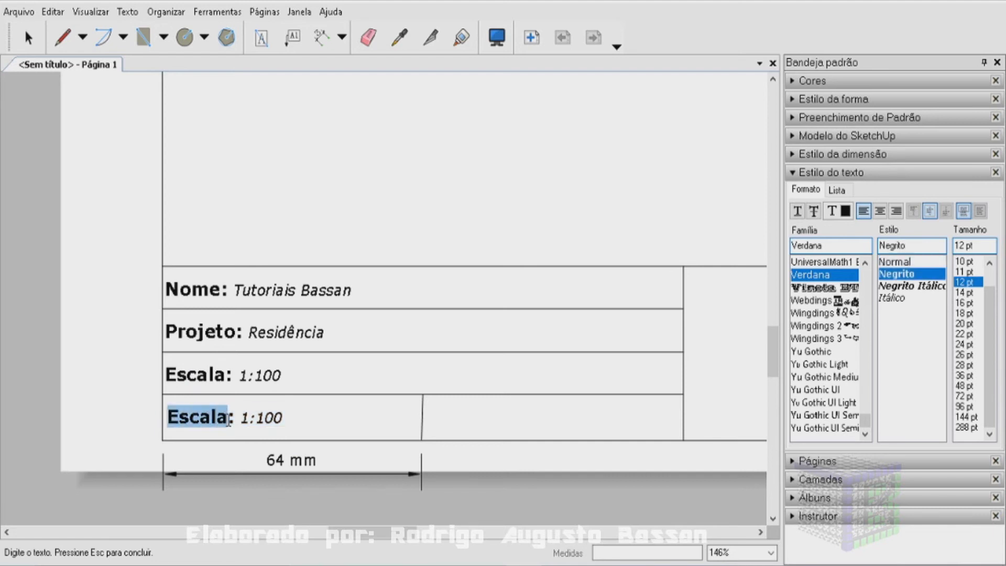
{"action": "type", "text": "Data"}
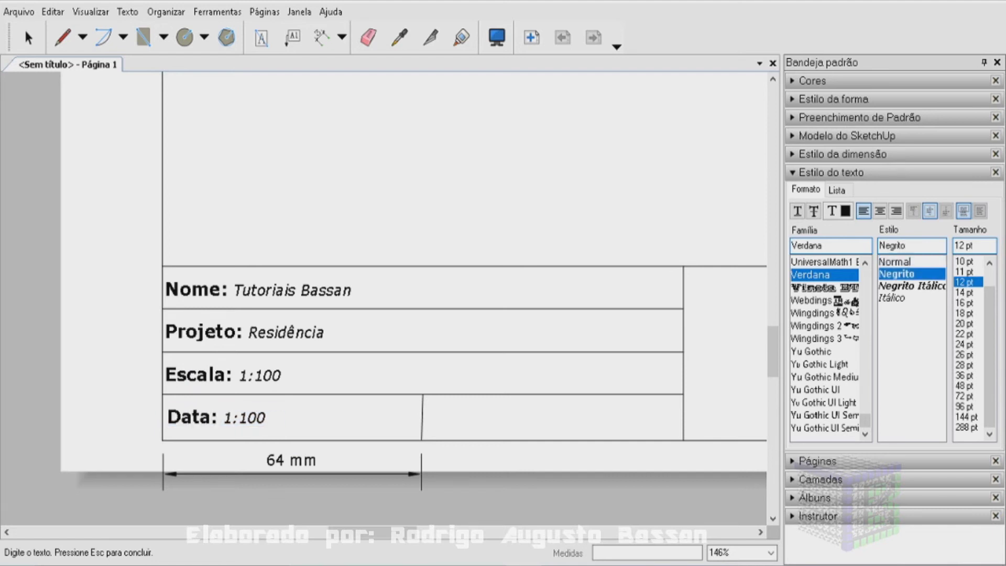
{"action": "left_click_drag", "start_coordinate": [225, 418], "coordinate": [274, 419]}
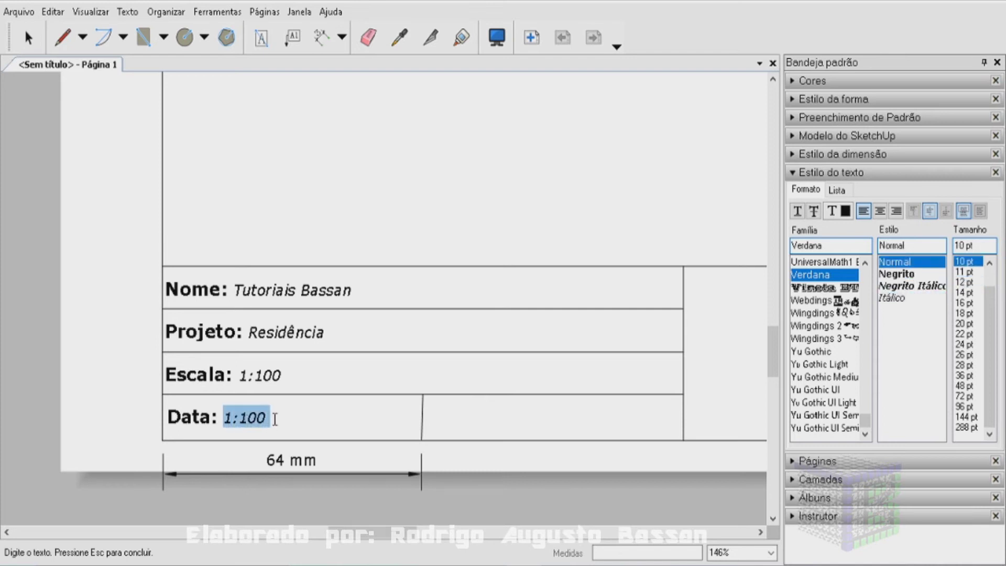
{"action": "type", "text": "aaaaa"}
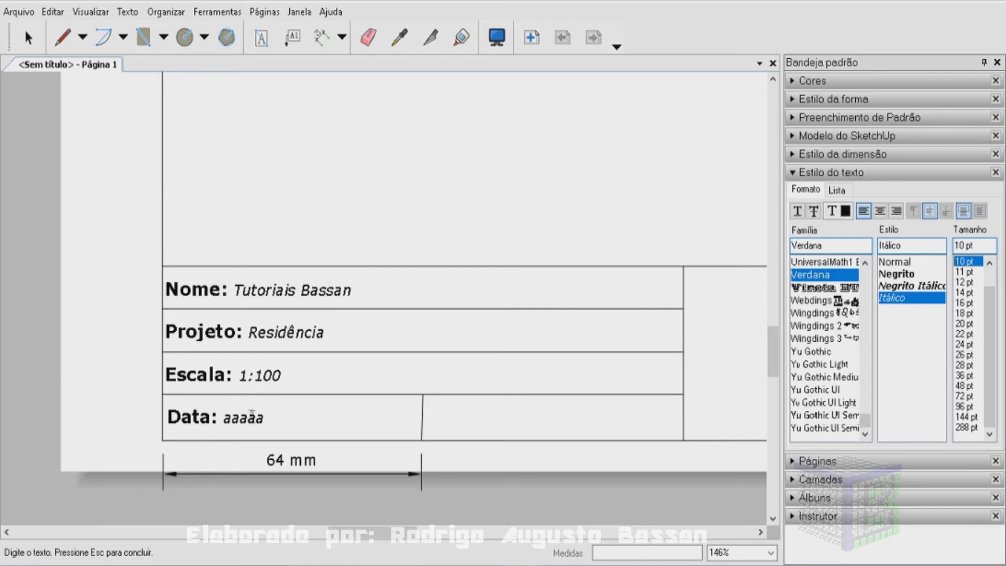
{"action": "key", "text": "BackSpace"}
{"action": "key", "text": "BackSpace"}
{"action": "type", "text": "1"}
{"action": "left_click", "coordinate": [28, 38]}
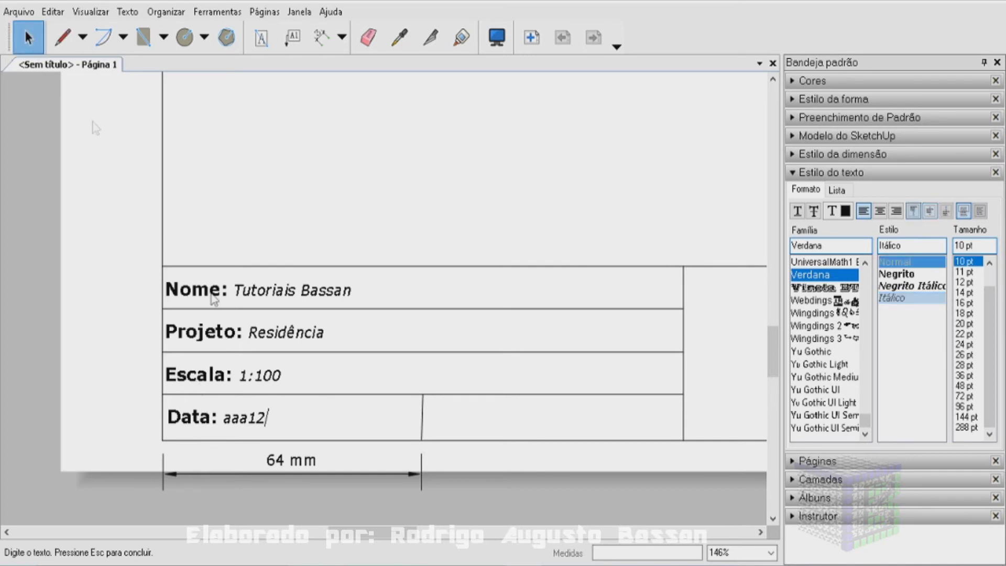
{"action": "left_click", "coordinate": [188, 417]}
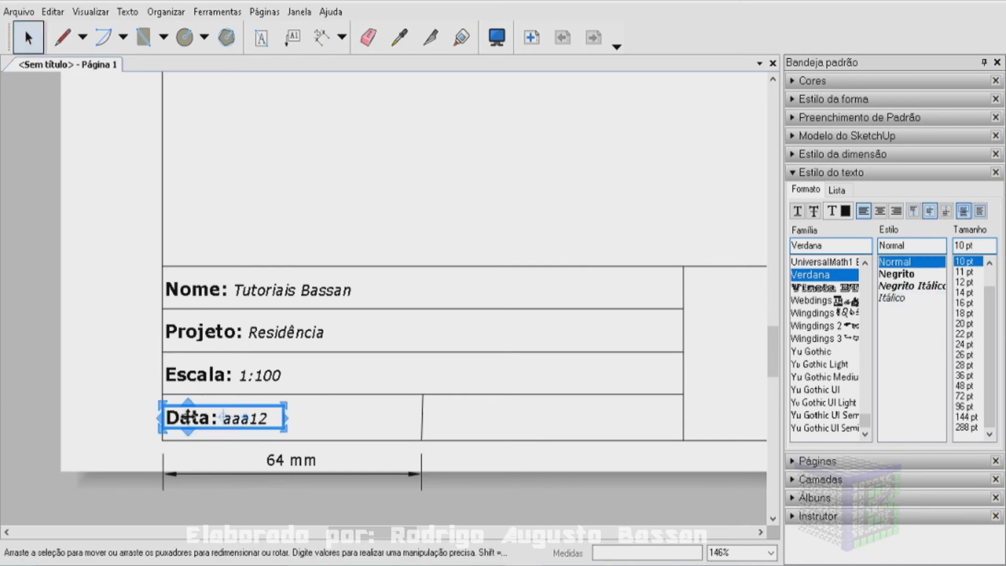
Copy the Data label into the bottom-row cell right of the divider
{"action": "left_click_drag", "start_coordinate": [244, 427], "coordinate": [468, 408], "text": "ctrl"}
{"action": "left_click_drag", "start_coordinate": [470, 406], "coordinate": [463, 407]}
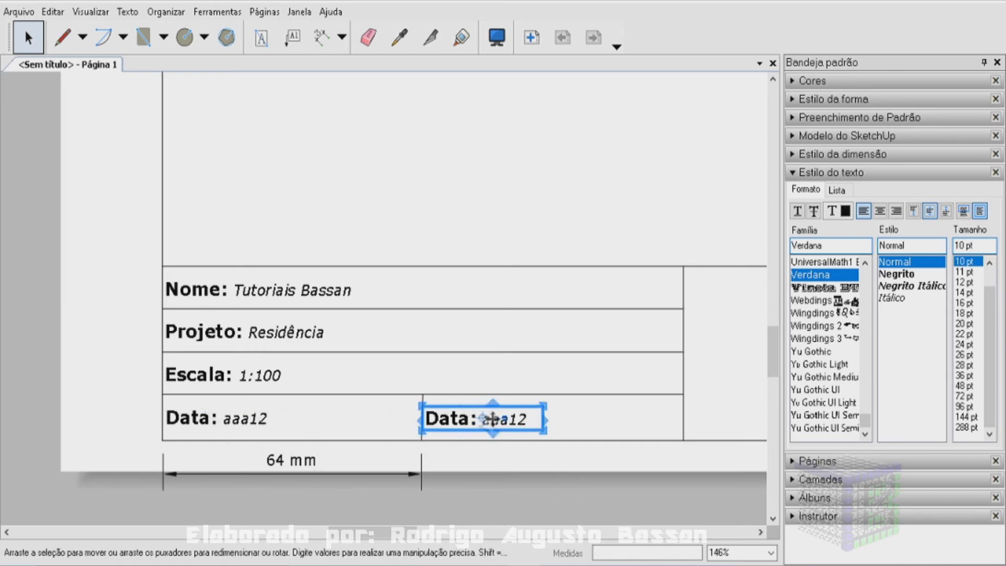
{"action": "key", "text": "Escape"}
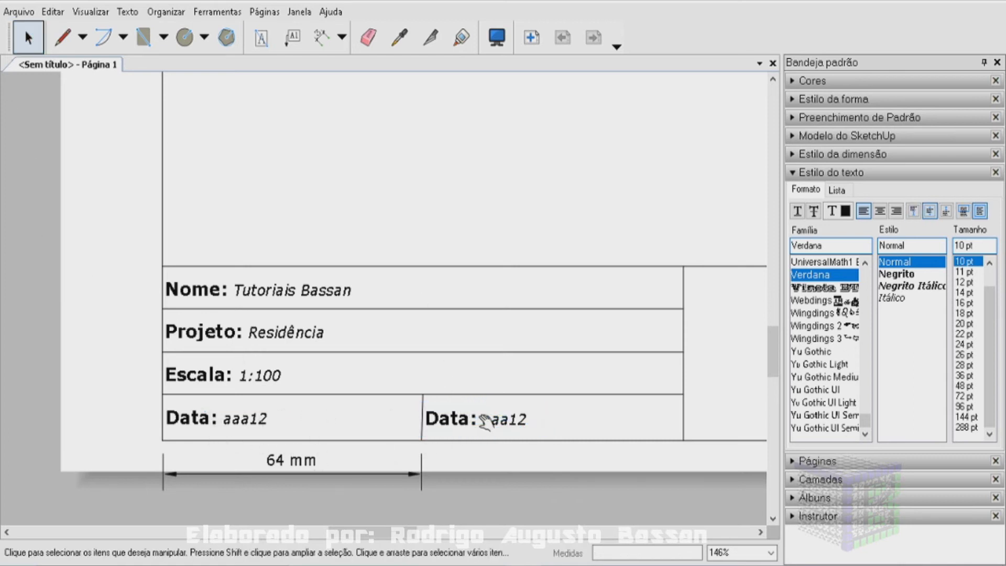
Change the copied label's text to 'Página: xxx22'
{"action": "double_click", "coordinate": [484, 419]}
{"action": "left_click", "coordinate": [472, 418]}
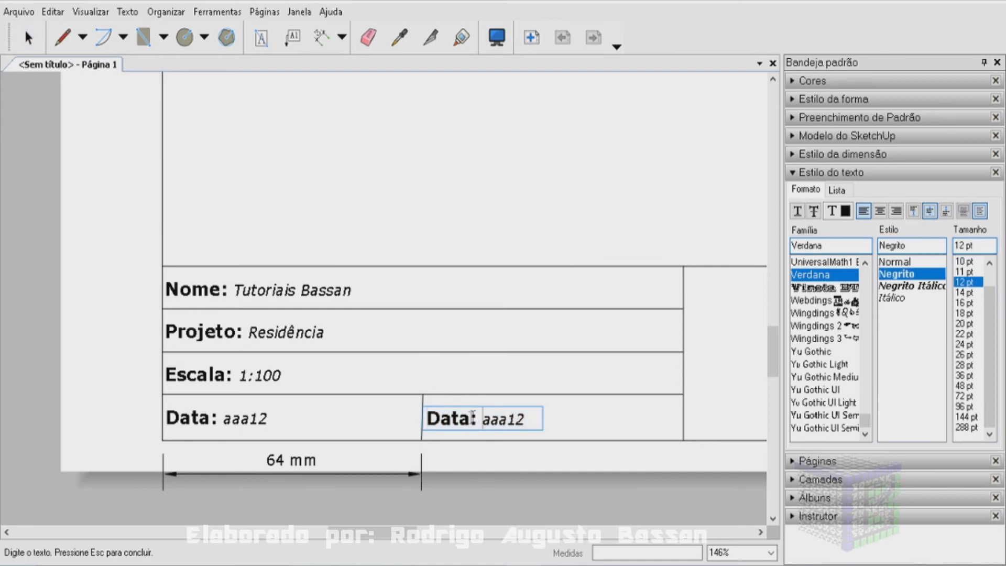
{"action": "left_click_drag", "start_coordinate": [468, 418], "coordinate": [427, 418]}
{"action": "type", "text": "P"}
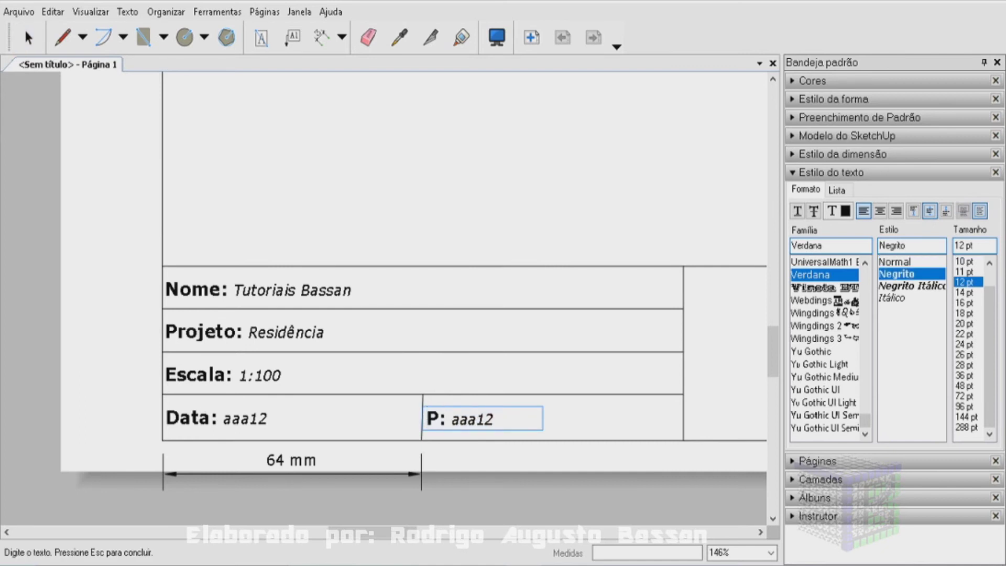
{"action": "type", "text": "ágina:"}
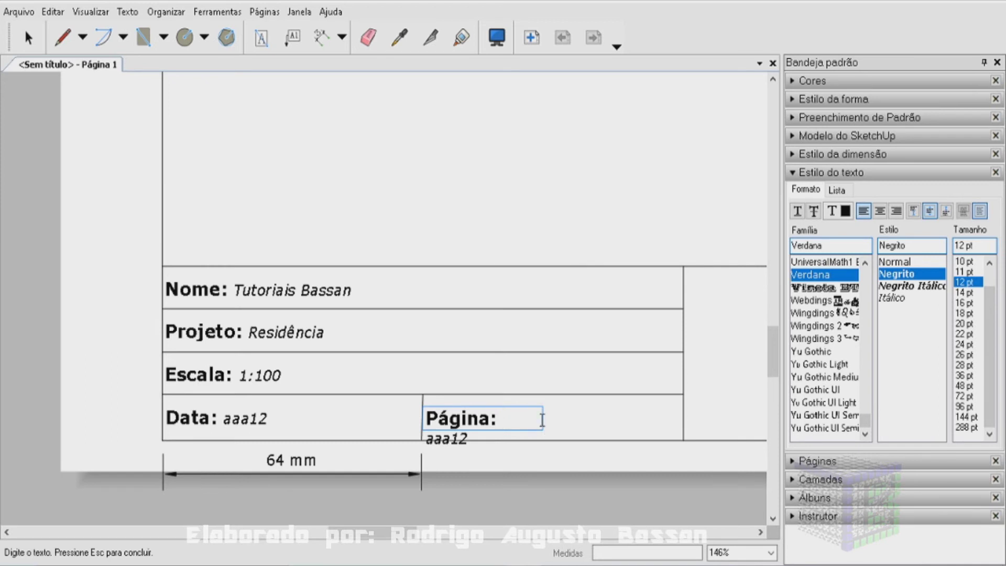
{"action": "key", "text": "Delete"}
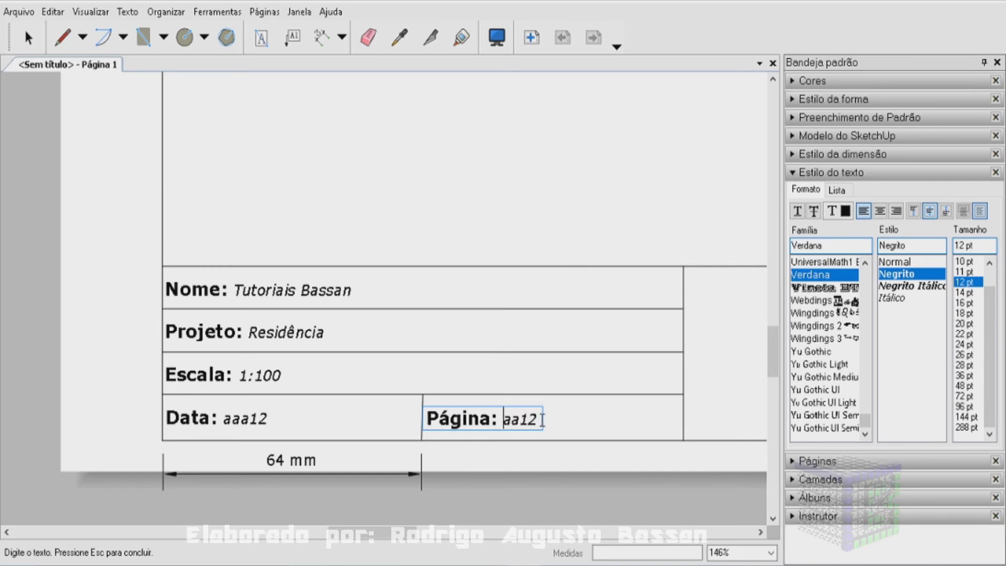
{"action": "key", "text": "Left"}
{"action": "key", "text": "Left"}
{"action": "key", "text": "Left"}
{"action": "double_click", "coordinate": [522, 420]}
{"action": "type", "text": "xxx"}
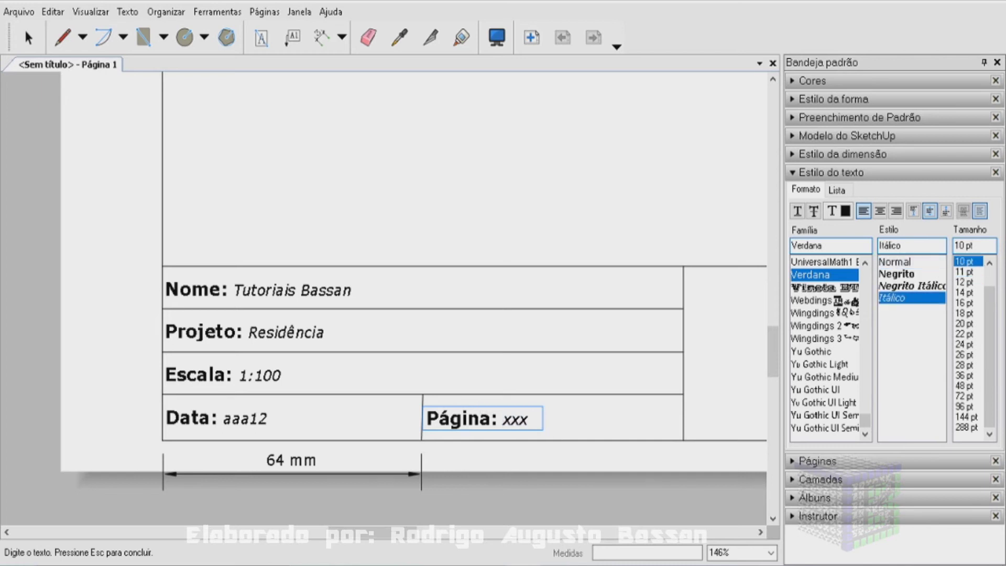
{"action": "key", "text": "Escape"}
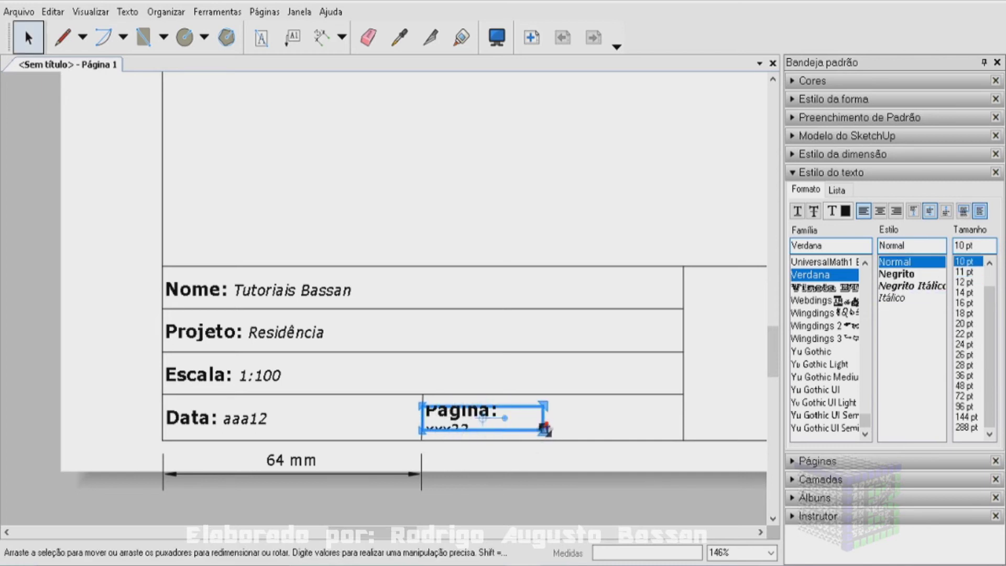
Widen the Página text box so its text fits on one line
{"action": "left_click_drag", "start_coordinate": [543, 421], "coordinate": [589, 421]}
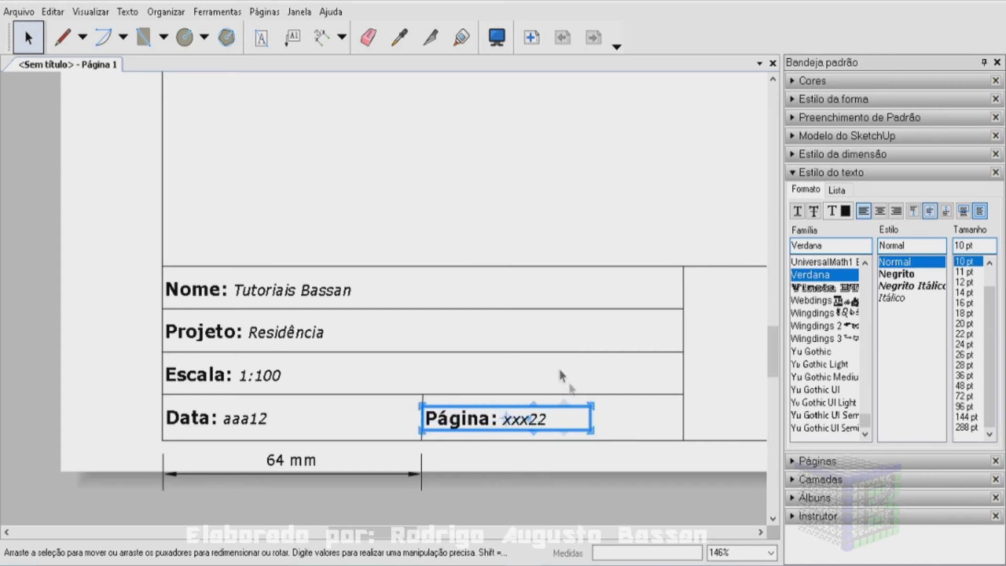
{"action": "left_click_drag", "start_coordinate": [590, 420], "coordinate": [510, 420]}
{"action": "left_click", "coordinate": [532, 189]}
{"action": "left_click", "coordinate": [476, 417]}
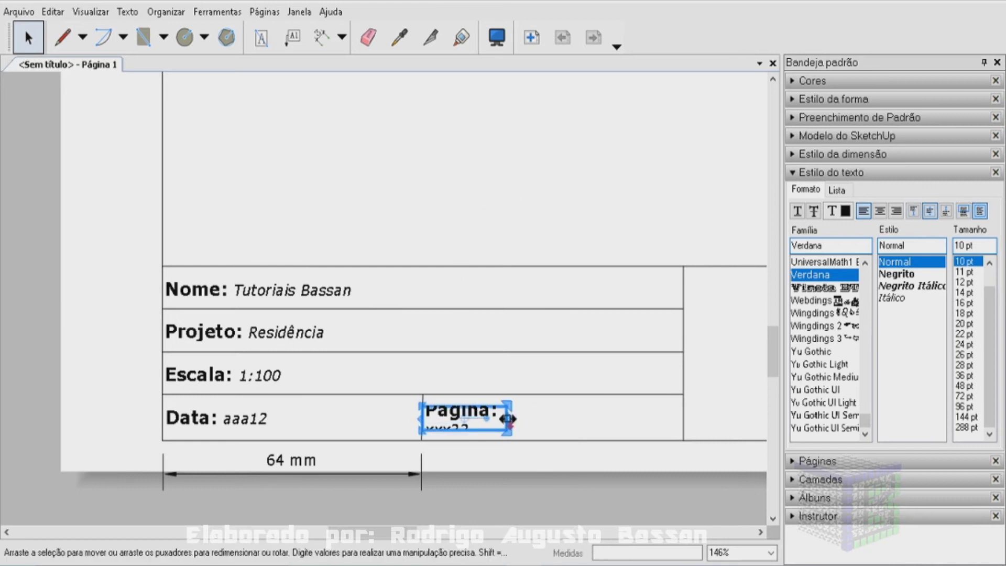
{"action": "left_click_drag", "start_coordinate": [507, 418], "coordinate": [582, 418]}
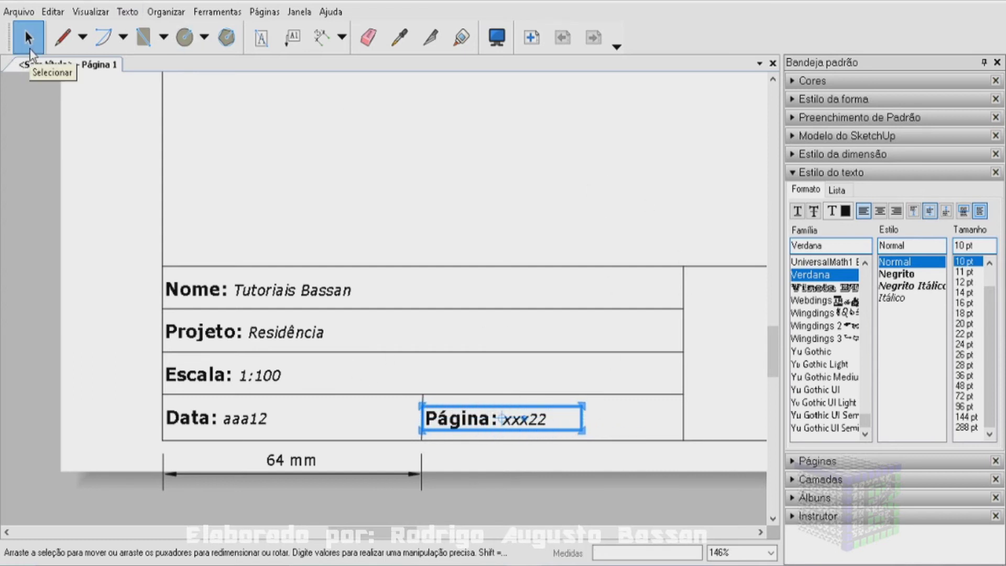
Insert the cube image from the Pictures folder onto the page
{"action": "scroll", "coordinate": [342, 189], "scroll_direction": "down", "scroll_amount": 1}
{"action": "scroll", "coordinate": [346, 195], "scroll_direction": "down", "scroll_amount": 3}
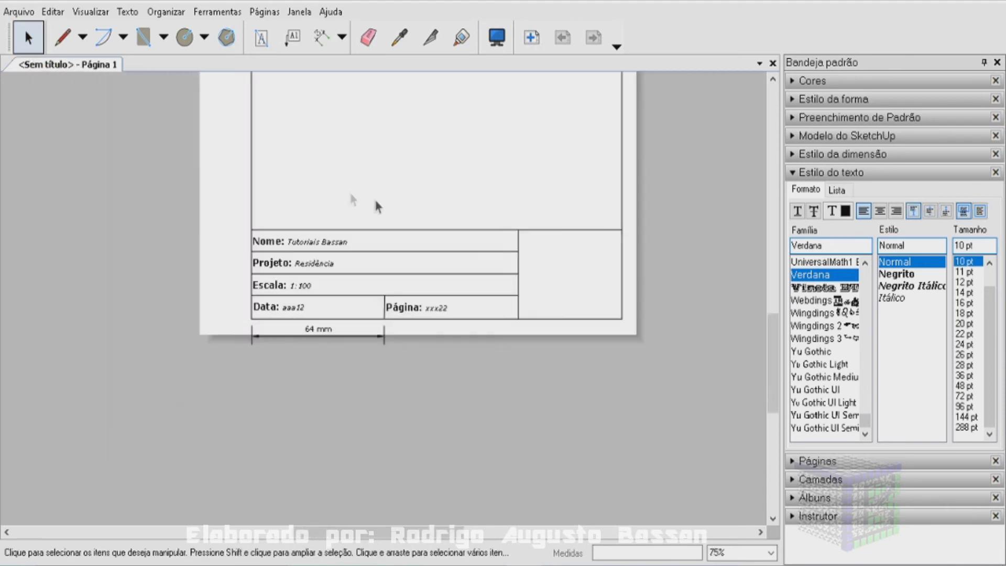
{"action": "left_click", "coordinate": [357, 338]}
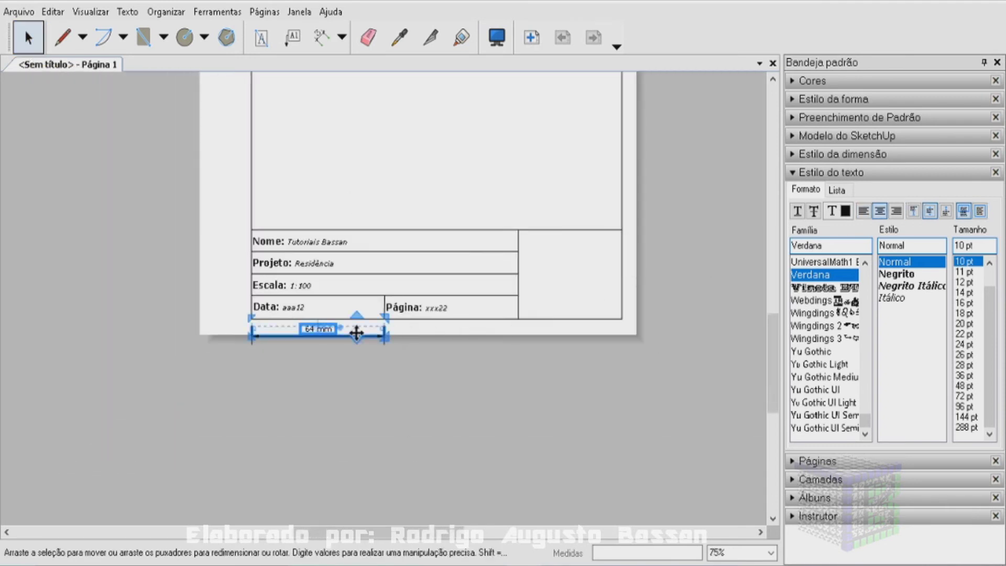
{"action": "left_click", "coordinate": [595, 274]}
{"action": "scroll", "coordinate": [620, 246], "scroll_direction": "up", "scroll_amount": 1}
{"action": "scroll", "coordinate": [595, 249], "scroll_direction": "up", "scroll_amount": 1}
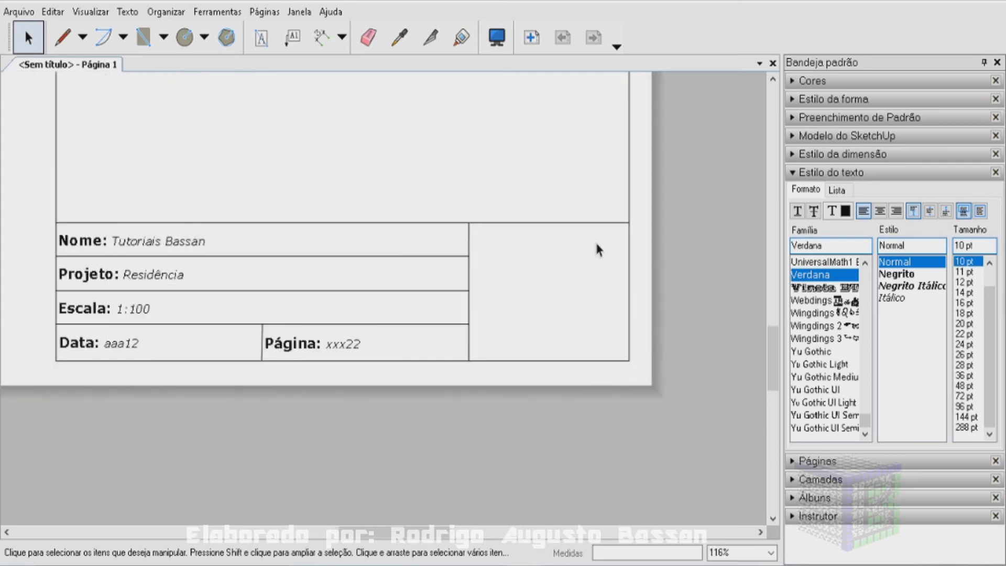
{"action": "scroll", "coordinate": [597, 249], "scroll_direction": "up", "scroll_amount": 1}
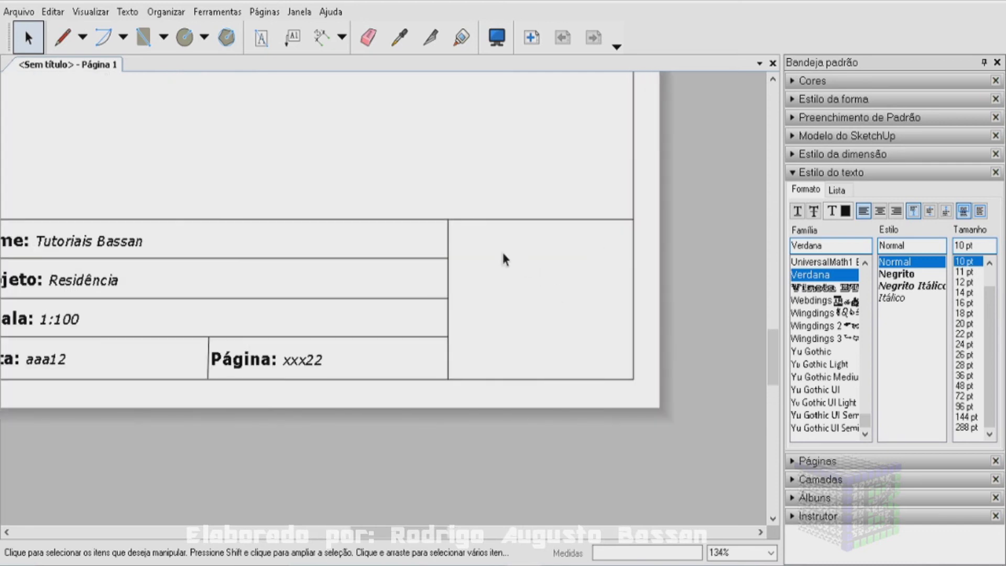
{"action": "left_click", "coordinate": [18, 11]}
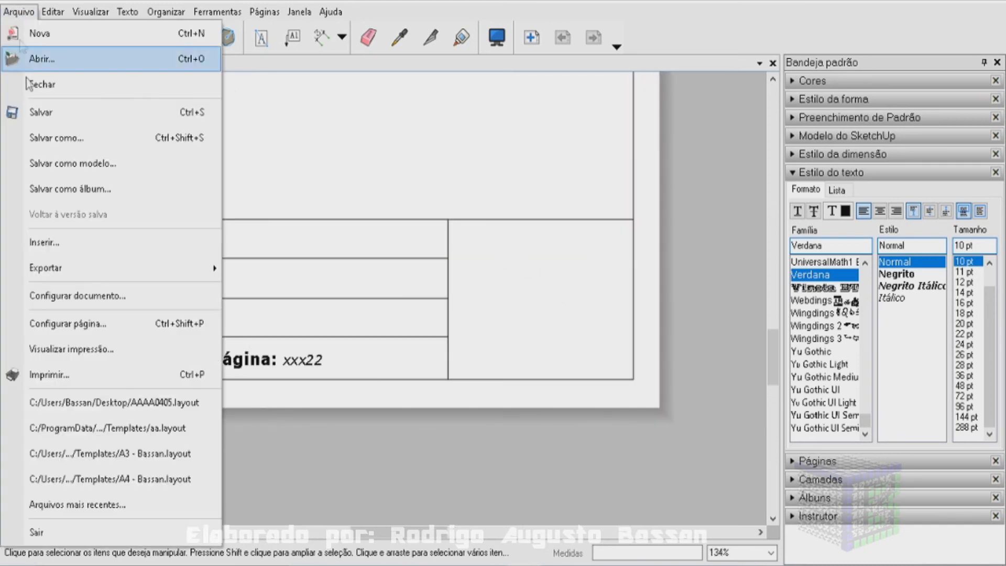
{"action": "left_click", "coordinate": [49, 251]}
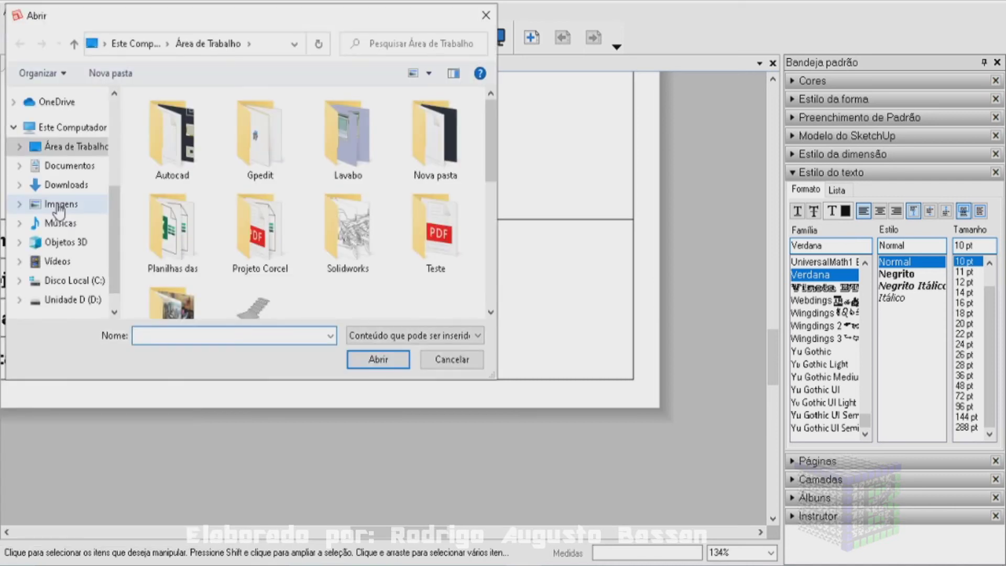
{"action": "left_click", "coordinate": [59, 204]}
{"action": "scroll", "coordinate": [294, 212], "scroll_direction": "down", "scroll_amount": 5}
{"action": "double_click", "coordinate": [260, 272]}
Scale the cube image down to logo size
{"action": "scroll", "coordinate": [464, 188], "scroll_direction": "down", "scroll_amount": 5}
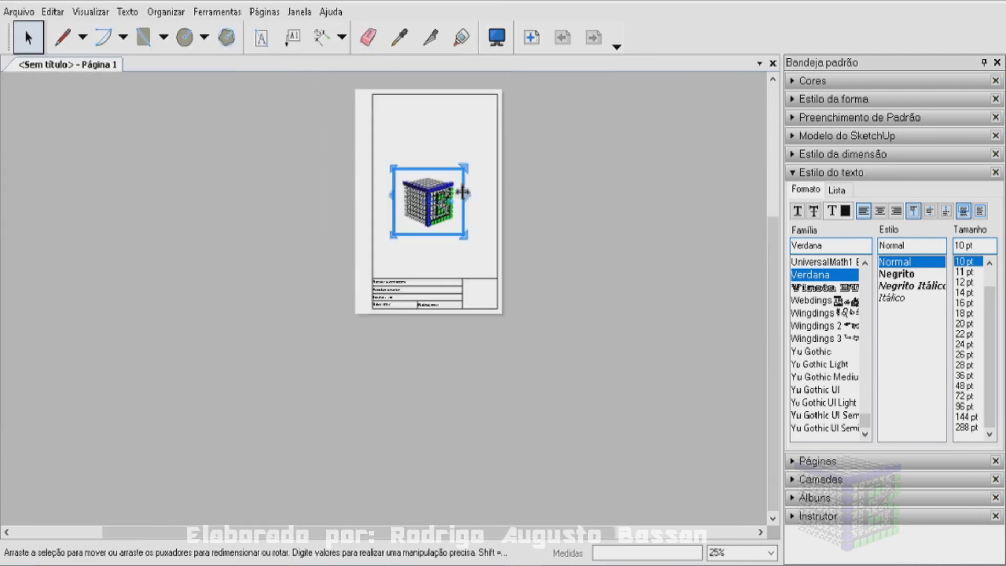
{"action": "scroll", "coordinate": [445, 189], "scroll_direction": "up", "scroll_amount": 1}
{"action": "scroll", "coordinate": [377, 184], "scroll_direction": "up", "scroll_amount": 2}
{"action": "scroll", "coordinate": [314, 168], "scroll_direction": "up", "scroll_amount": 2}
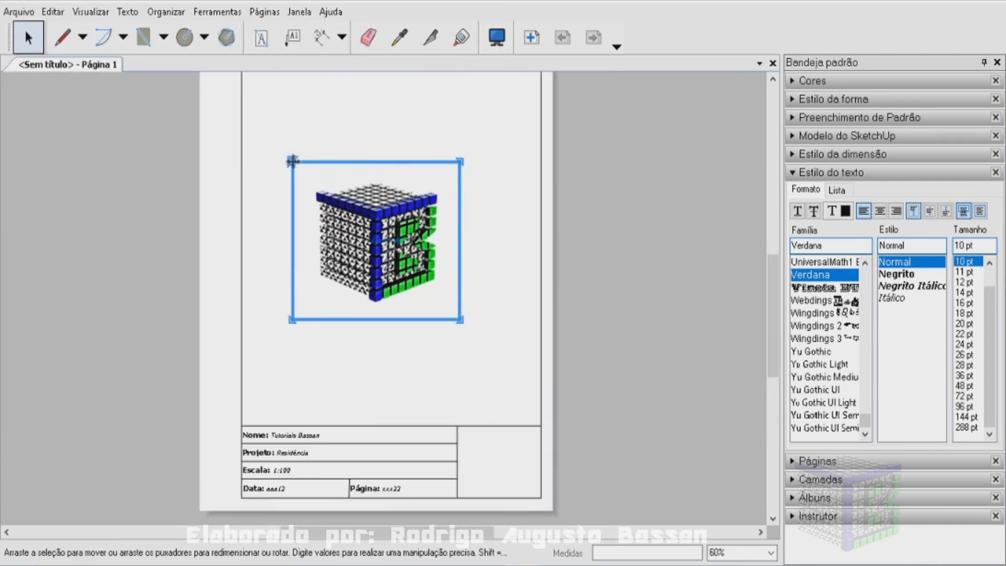
{"action": "mouse_move", "coordinate": [291, 161]}
{"action": "left_mouse_down"}
{"action": "mouse_move", "coordinate": [411, 270]}
{"action": "mouse_move", "coordinate": [492, 454]}
{"action": "left_mouse_up"}
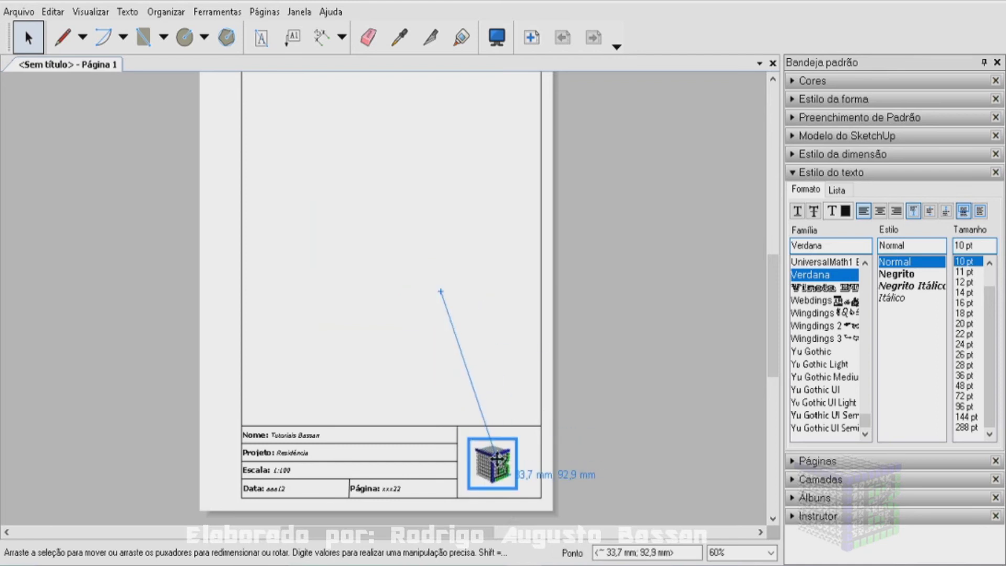
Move the cube logo into the title block's right cell and resize it to fill the cell
{"action": "scroll", "coordinate": [461, 435], "scroll_direction": "up", "scroll_amount": 1}
{"action": "scroll", "coordinate": [425, 380], "scroll_direction": "up", "scroll_amount": 4}
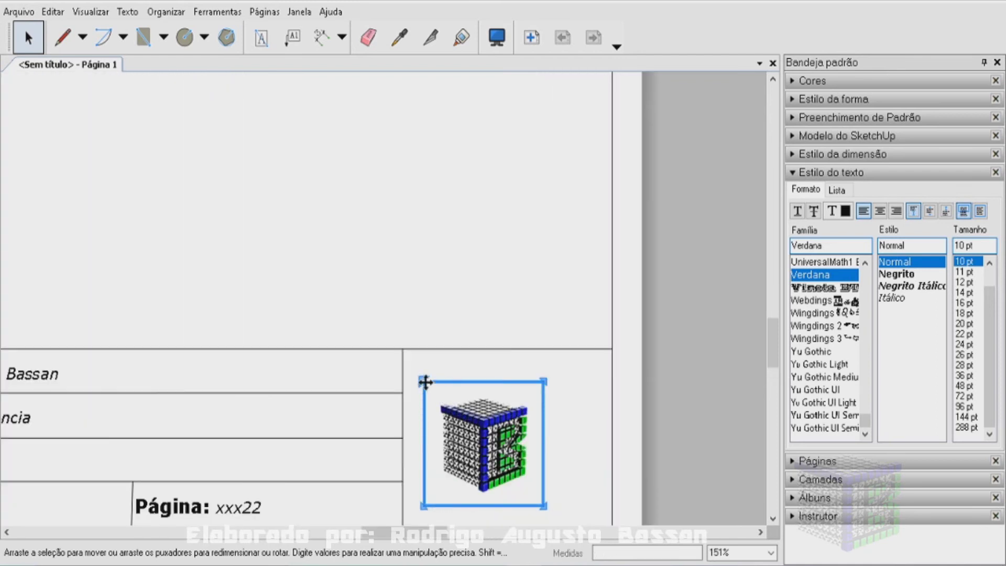
{"action": "left_click_drag", "start_coordinate": [422, 368], "coordinate": [414, 351]}
{"action": "scroll", "coordinate": [414, 351], "scroll_direction": "down", "scroll_amount": 2}
{"action": "left_click_drag", "start_coordinate": [499, 447], "coordinate": [564, 489]}
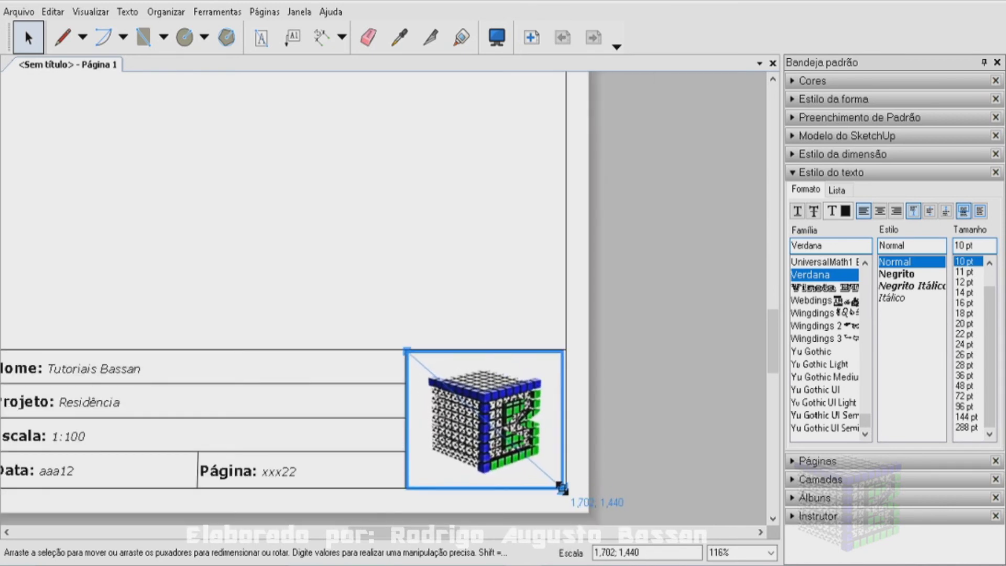
{"action": "left_click_drag", "start_coordinate": [564, 490], "coordinate": [564, 489]}
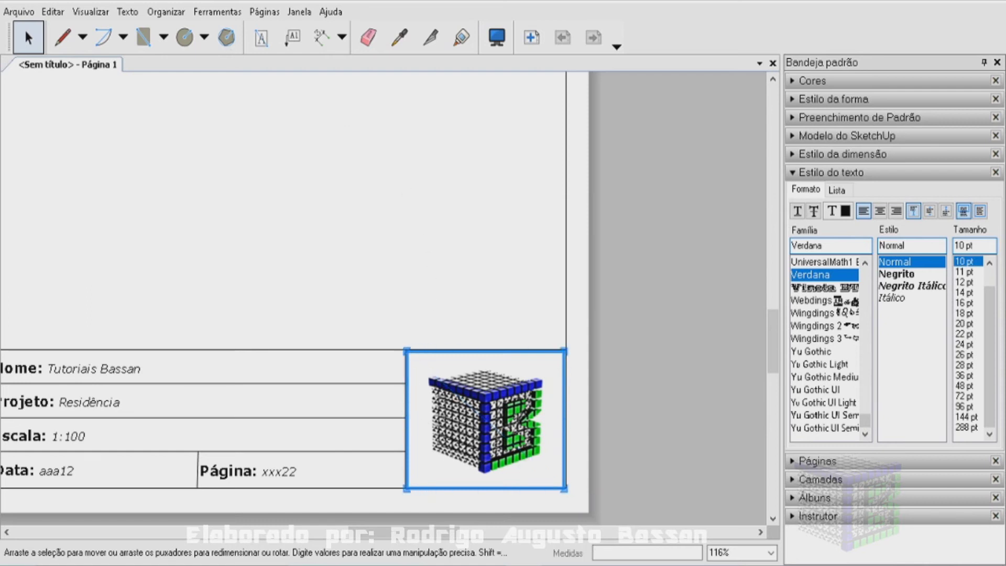
{"action": "left_click", "coordinate": [435, 205]}
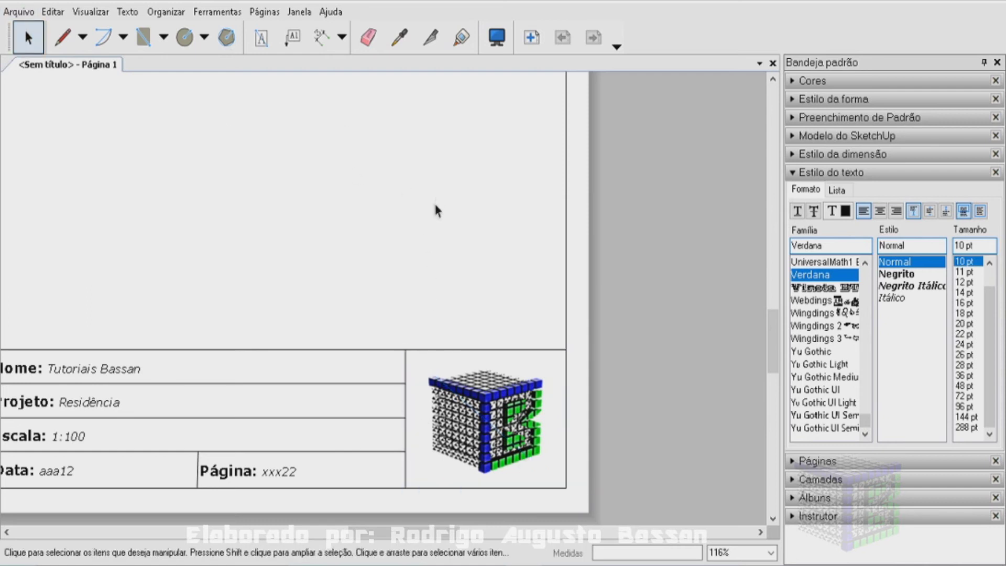
Nudge the vertical divider beside the logo cell slightly to the right
{"action": "left_click", "coordinate": [347, 384]}
{"action": "left_click", "coordinate": [404, 361]}
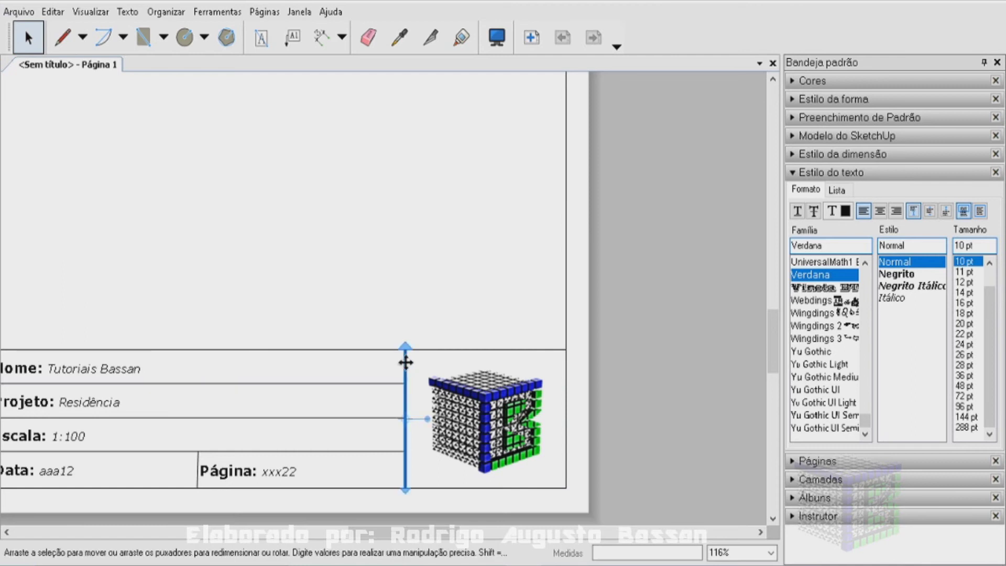
{"action": "left_click_drag", "start_coordinate": [405, 361], "coordinate": [407, 363]}
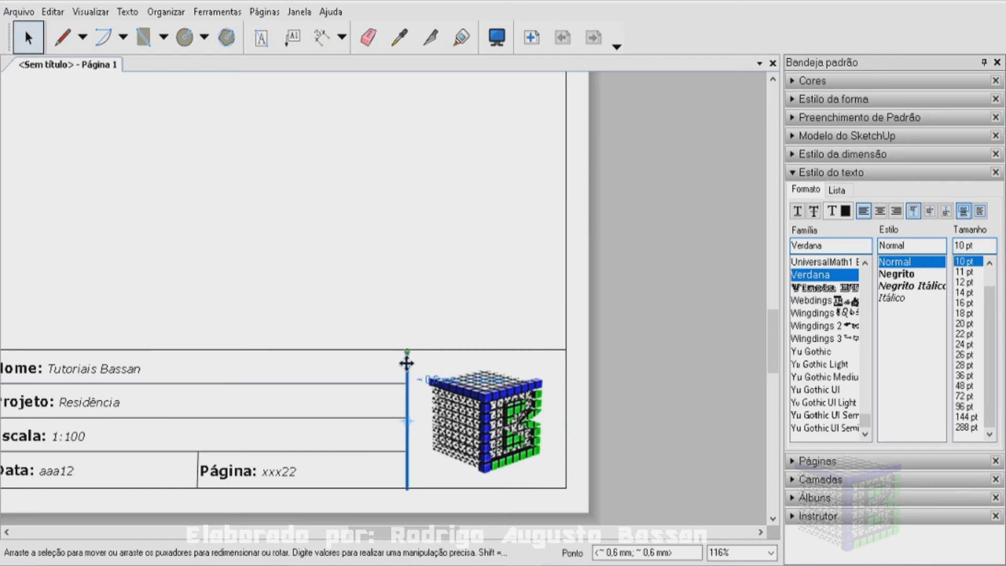
{"action": "left_click", "coordinate": [477, 224]}
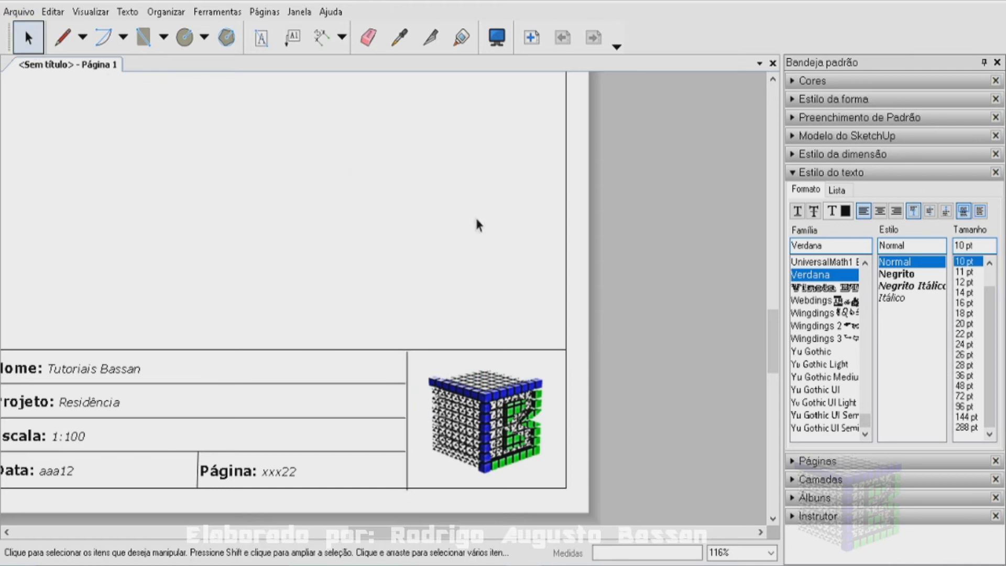
{"action": "scroll", "coordinate": [477, 224], "scroll_direction": "down", "scroll_amount": 3}
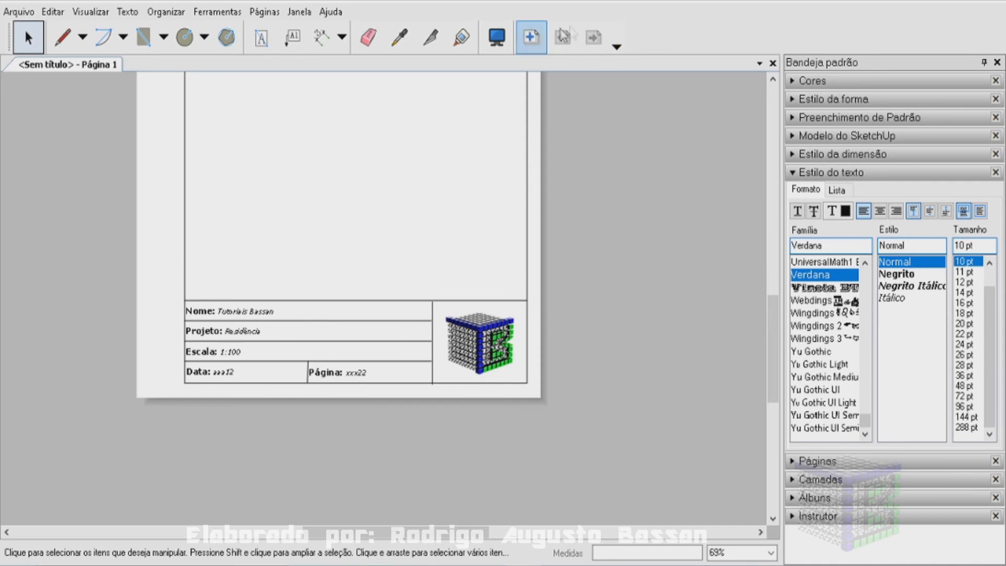
Add four new pages so the document has pages 1–5
{"action": "left_click", "coordinate": [531, 37]}
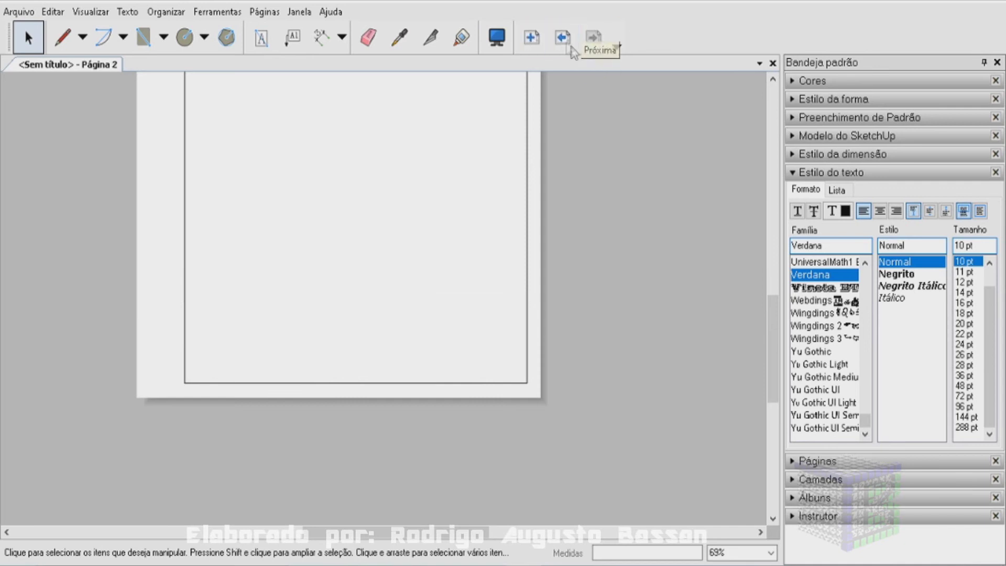
{"action": "left_click", "coordinate": [538, 37]}
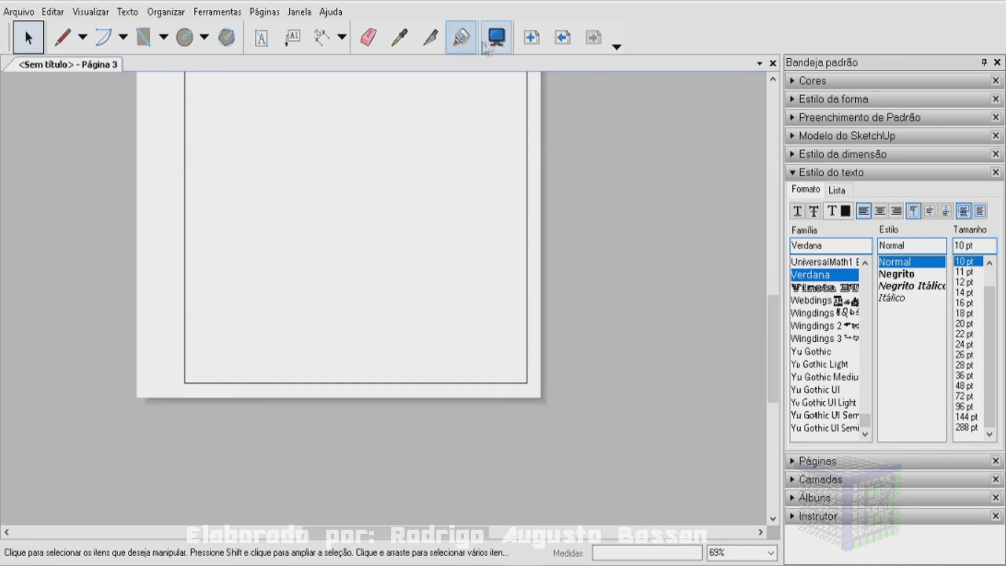
{"action": "left_click", "coordinate": [531, 36]}
{"action": "left_click", "coordinate": [532, 37]}
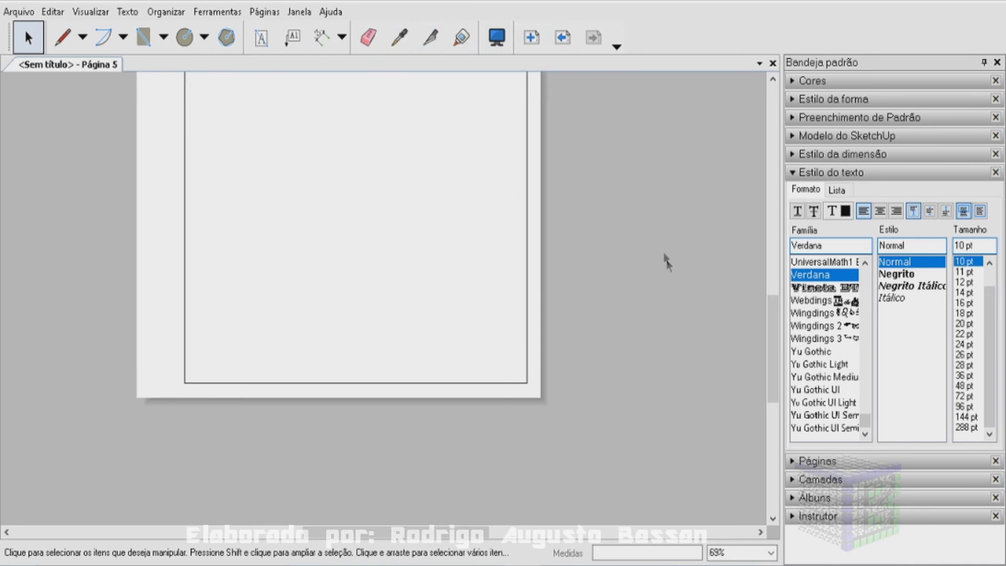
{"action": "scroll", "coordinate": [616, 255], "scroll_direction": "down", "scroll_amount": 3}
{"action": "scroll", "coordinate": [603, 272], "scroll_direction": "down", "scroll_amount": 2}
{"action": "scroll", "coordinate": [605, 261], "scroll_direction": "down", "scroll_amount": 2}
{"action": "scroll", "coordinate": [543, 173], "scroll_direction": "up", "scroll_amount": 2}
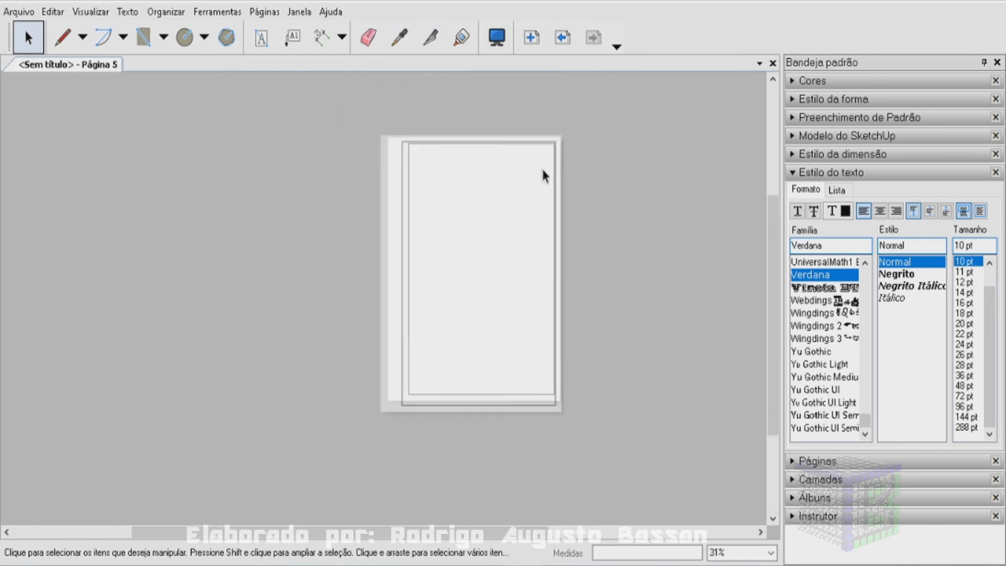
{"action": "scroll", "coordinate": [543, 175], "scroll_direction": "up", "scroll_amount": 2}
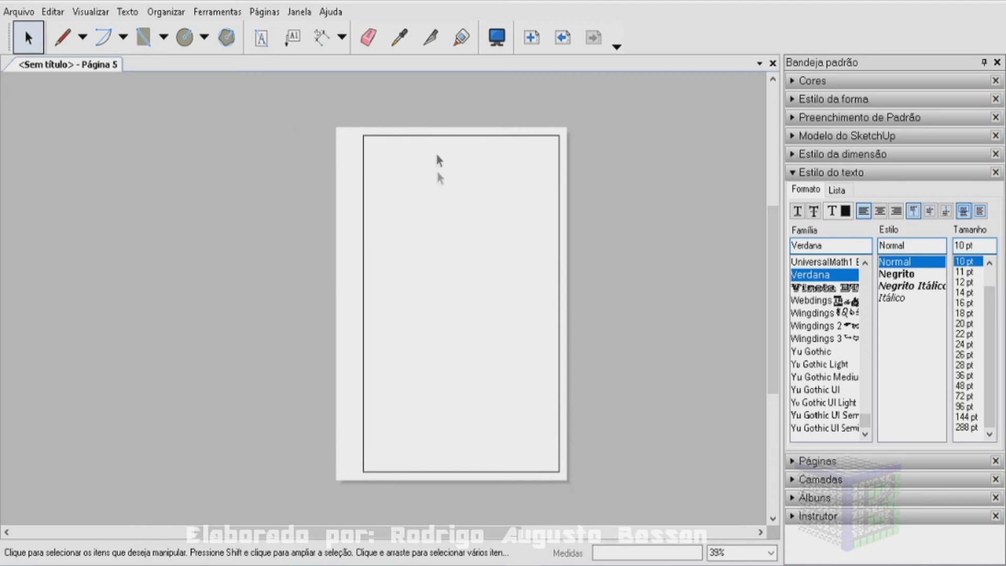
Return to page 1 and zoom into the title block
{"action": "left_click", "coordinate": [562, 44]}
{"action": "left_click", "coordinate": [562, 44]}
{"action": "left_click", "coordinate": [562, 44]}
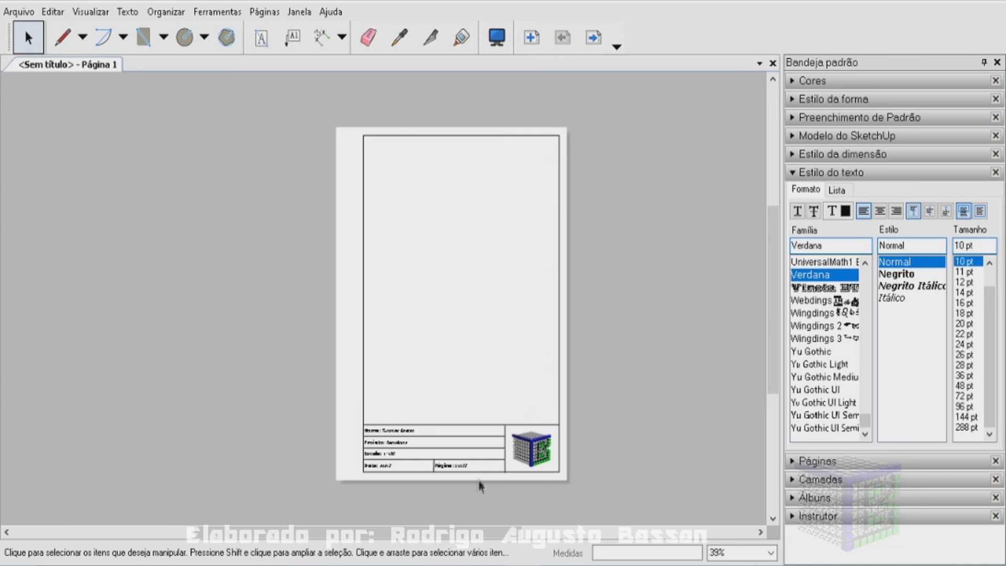
{"action": "scroll", "coordinate": [479, 481], "scroll_direction": "up", "scroll_amount": 2}
{"action": "scroll", "coordinate": [479, 481], "scroll_direction": "up", "scroll_amount": 1}
{"action": "scroll", "coordinate": [479, 481], "scroll_direction": "up", "scroll_amount": 1}
{"action": "scroll", "coordinate": [479, 482], "scroll_direction": "up", "scroll_amount": 1}
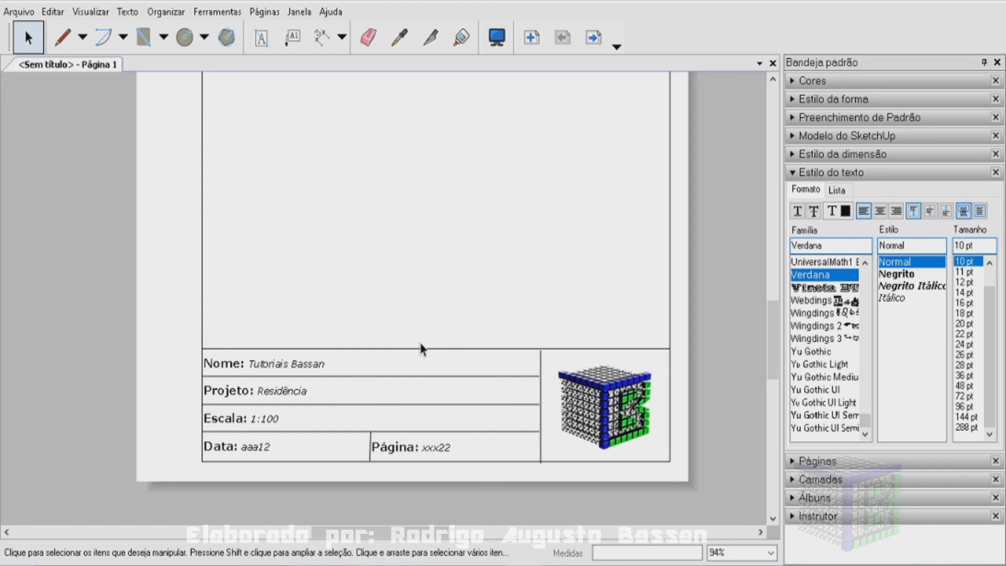
Select the logo divider, cube logo, horizontal title block lines and the Data/Página divider
{"action": "left_click", "coordinate": [541, 403]}
{"action": "scroll", "coordinate": [540, 403], "scroll_direction": "up", "scroll_amount": 2}
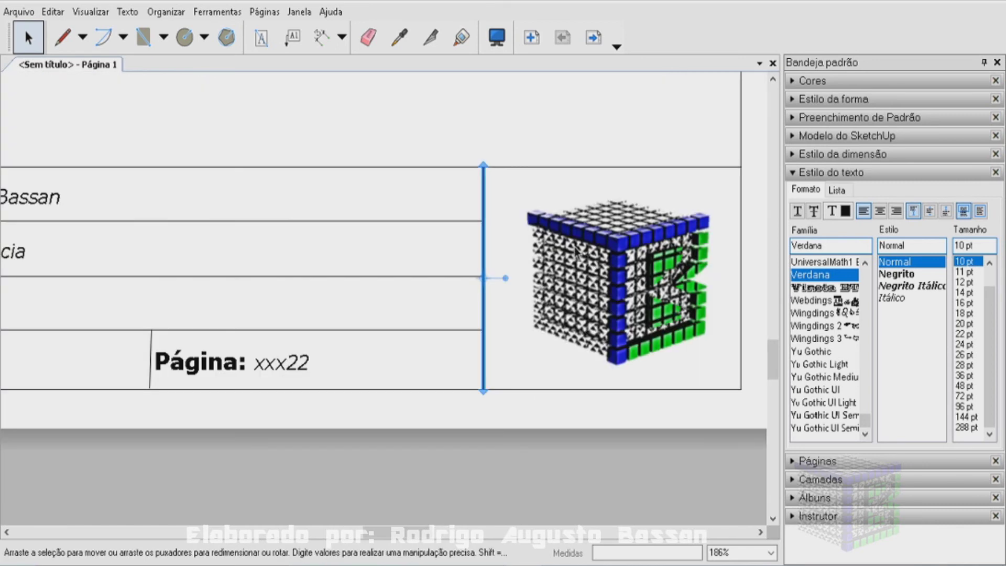
{"action": "left_click", "coordinate": [601, 254]}
{"action": "left_click", "coordinate": [347, 166], "text": "shift"}
{"action": "left_click", "coordinate": [370, 220], "text": "shift"}
{"action": "left_click", "coordinate": [373, 275], "text": "shift"}
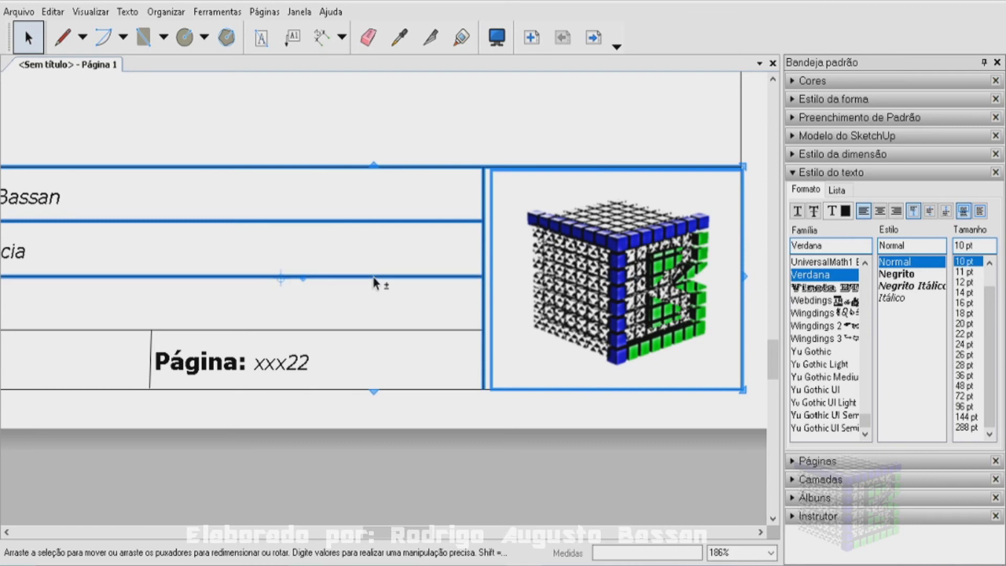
{"action": "left_click", "coordinate": [407, 331], "text": "shift"}
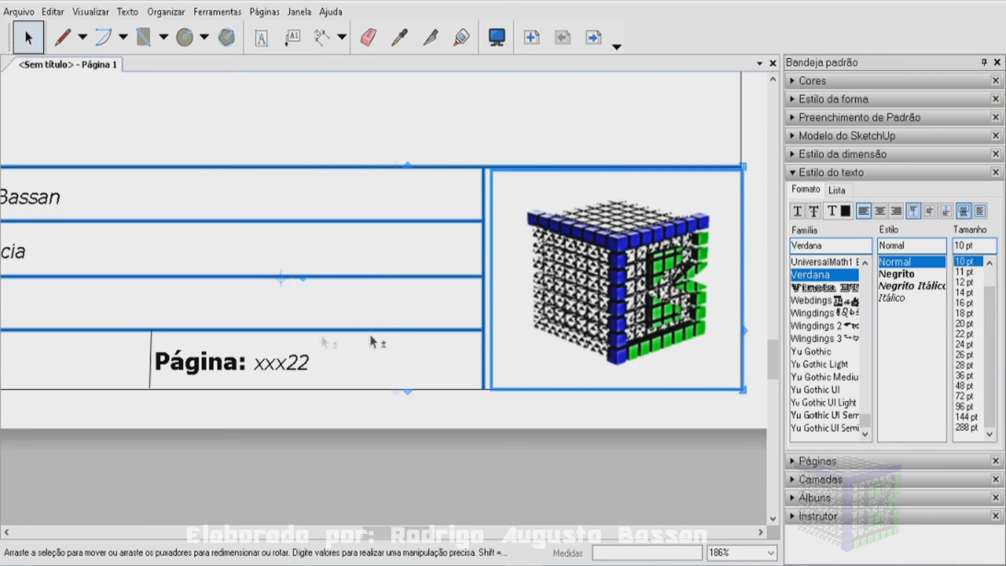
{"action": "left_click", "coordinate": [151, 346], "text": "shift"}
{"action": "scroll", "coordinate": [396, 389], "scroll_direction": "down", "scroll_amount": 2}
{"action": "scroll", "coordinate": [396, 389], "scroll_direction": "down", "scroll_amount": 2}
{"action": "scroll", "coordinate": [225, 299], "scroll_direction": "up", "scroll_amount": 1}
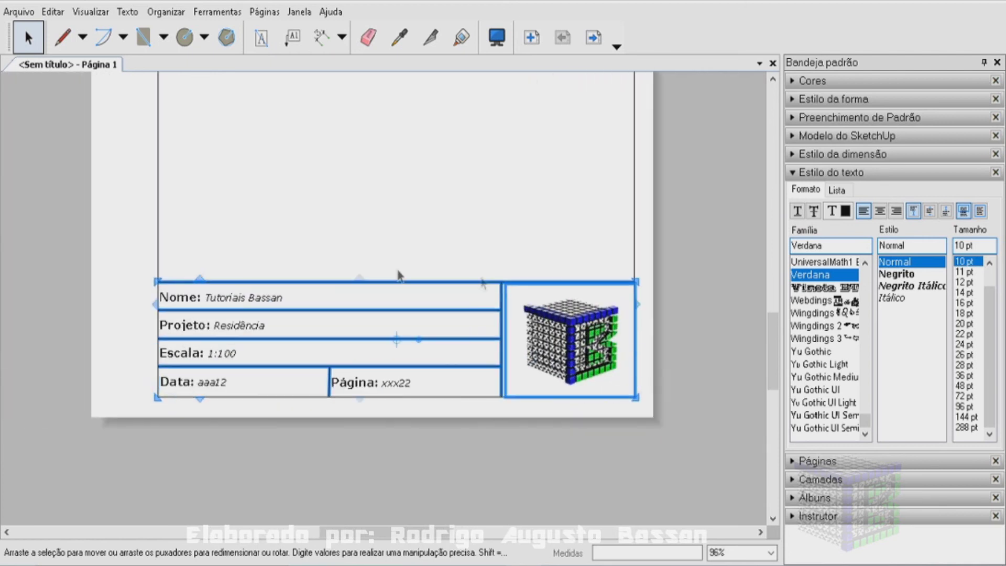
Add the Página, Data, Escala, Projeto and Nome text boxes, then move everything to 'Em cada página'
{"action": "left_click", "coordinate": [378, 391], "text": "shift"}
{"action": "left_click", "coordinate": [209, 392], "text": "shift"}
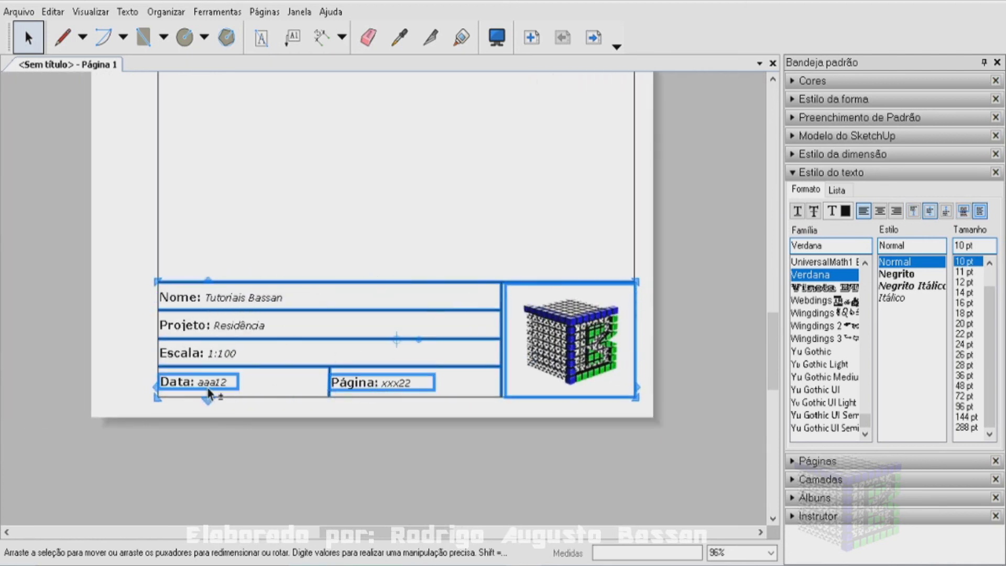
{"action": "left_click", "coordinate": [187, 356], "text": "shift"}
{"action": "left_click", "coordinate": [212, 327], "text": "shift"}
{"action": "left_click", "coordinate": [231, 296], "text": "shift"}
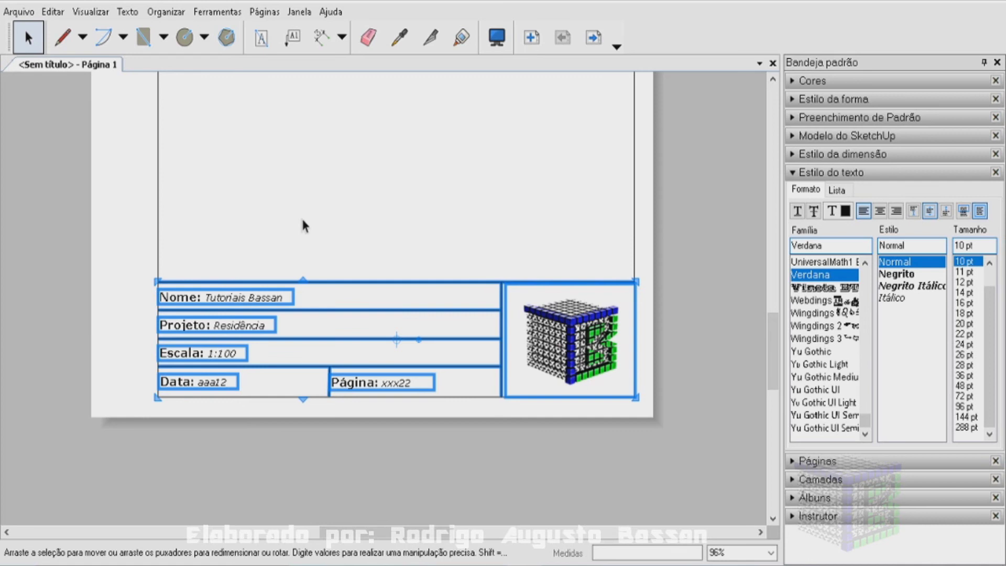
{"action": "right_click", "coordinate": [252, 294]}
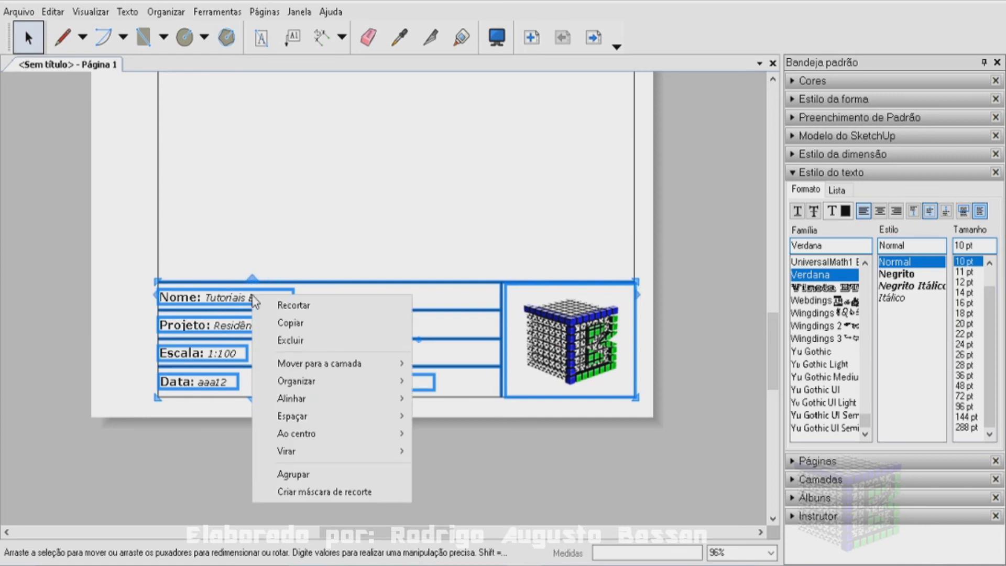
{"action": "mouse_move", "coordinate": [319, 363]}
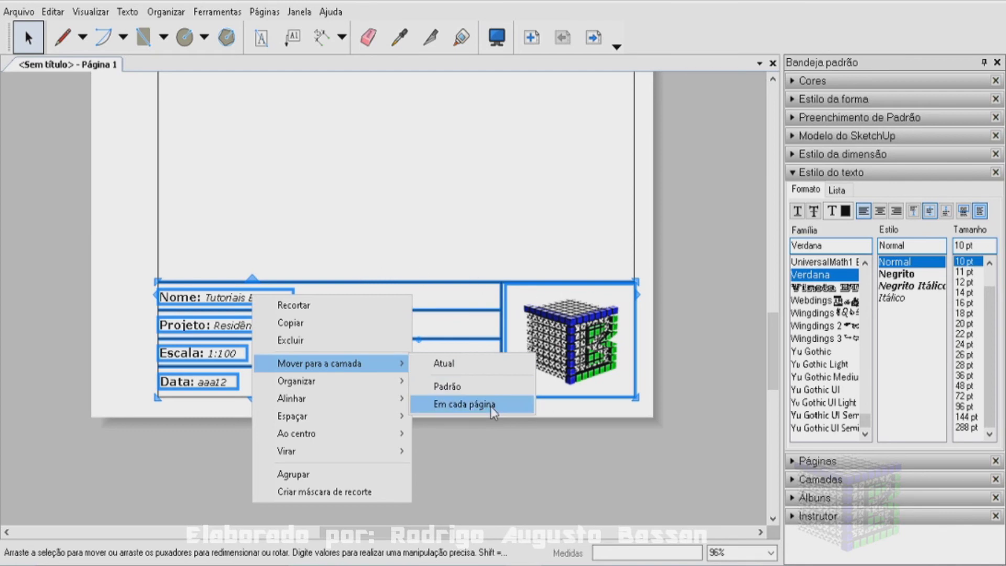
{"action": "left_click", "coordinate": [491, 407]}
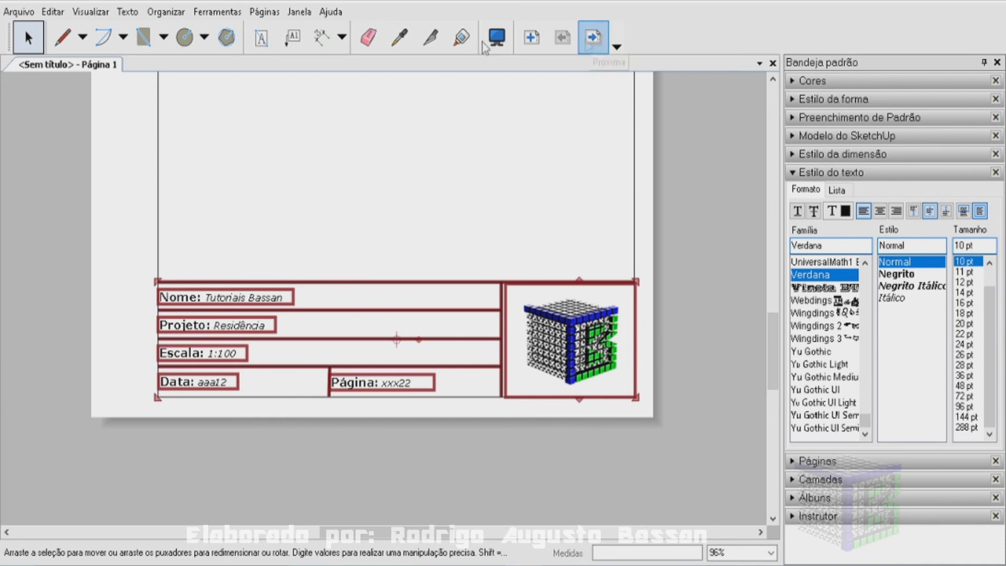
Page through pages 2–5 to confirm the title block repeats, then return to page 1
{"action": "left_click", "coordinate": [593, 38]}
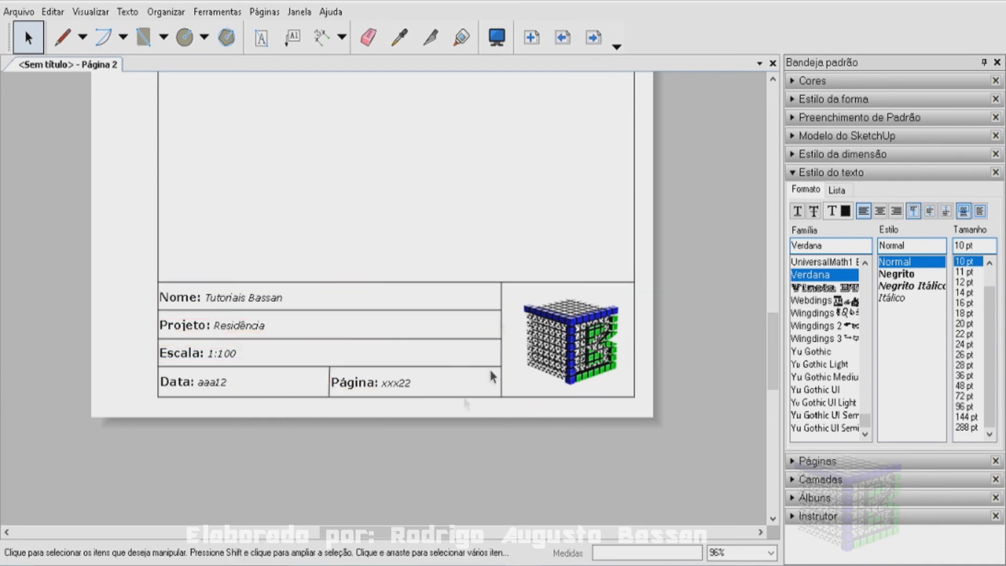
{"action": "left_click", "coordinate": [592, 40]}
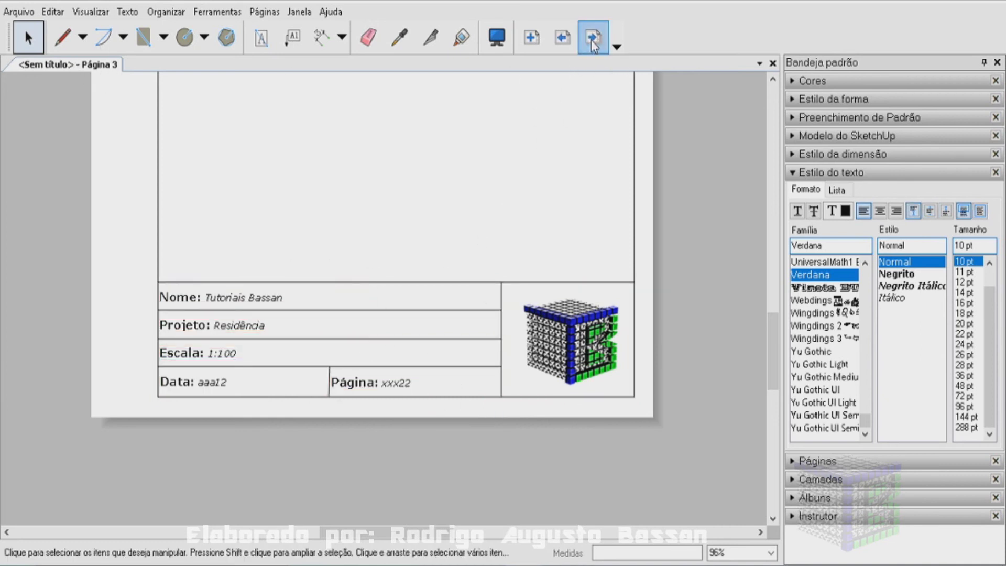
{"action": "left_click", "coordinate": [592, 38]}
{"action": "left_click", "coordinate": [592, 37]}
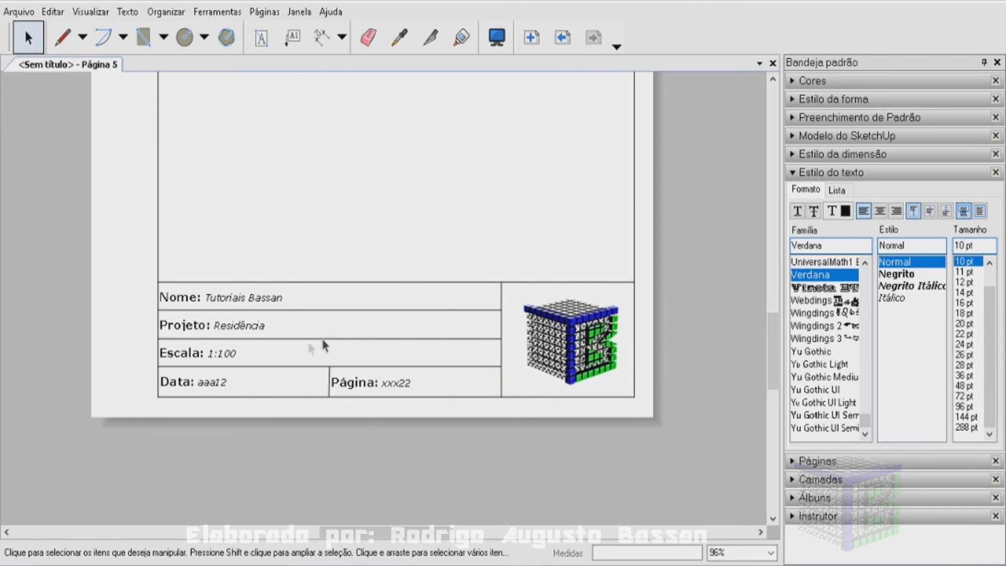
{"action": "scroll", "coordinate": [441, 366], "scroll_direction": "down", "scroll_amount": 2}
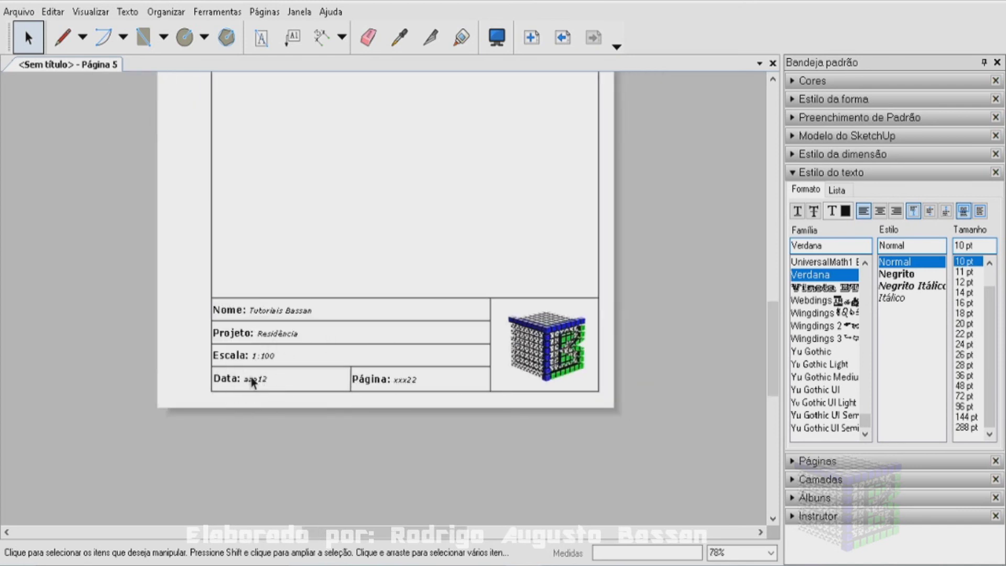
{"action": "scroll", "coordinate": [238, 392], "scroll_direction": "up", "scroll_amount": 3}
{"action": "scroll", "coordinate": [238, 393], "scroll_direction": "up", "scroll_amount": 4}
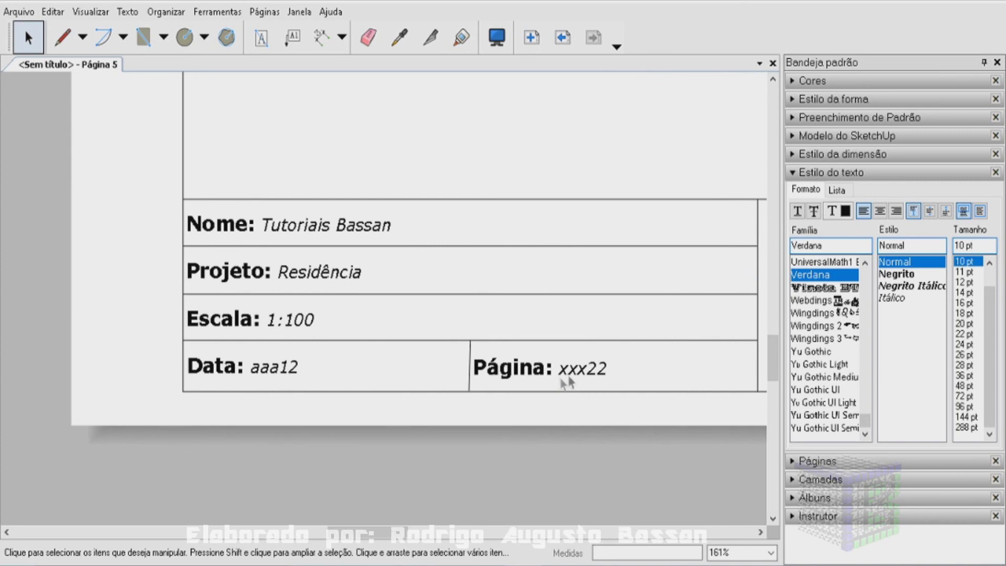
{"action": "left_click", "coordinate": [563, 37]}
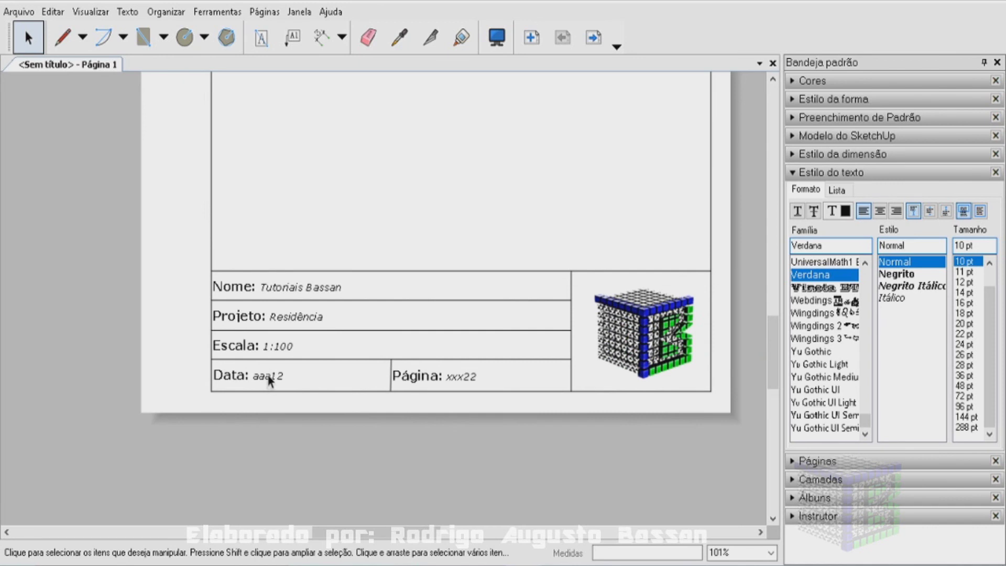
Swap the aaa12 placeholder for <Dataatual> auto-text, now reading 'maio 11, 2021'
{"action": "double_click", "coordinate": [263, 376]}
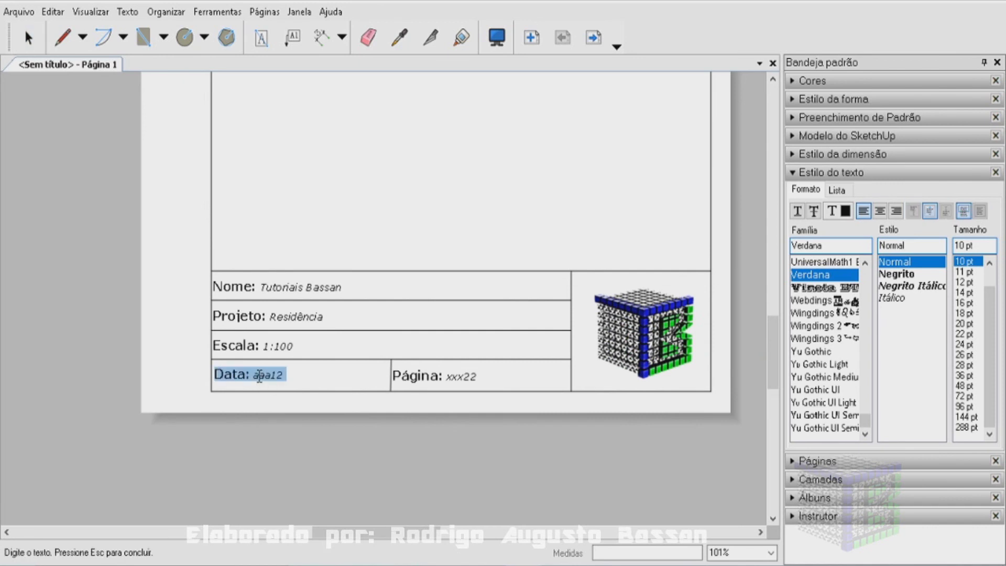
{"action": "left_click_drag", "start_coordinate": [253, 375], "coordinate": [281, 377]}
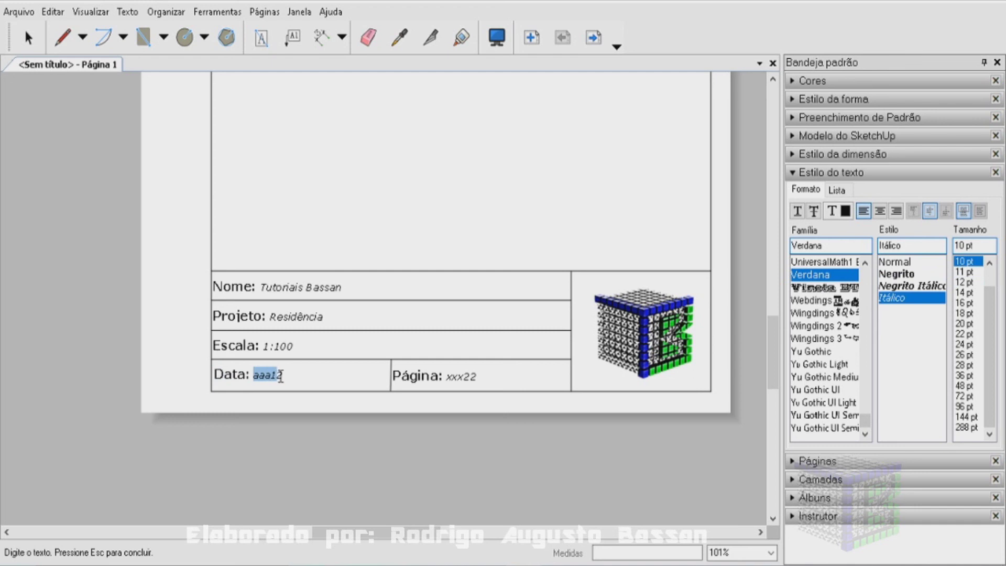
{"action": "left_click_drag", "start_coordinate": [284, 376], "coordinate": [287, 375]}
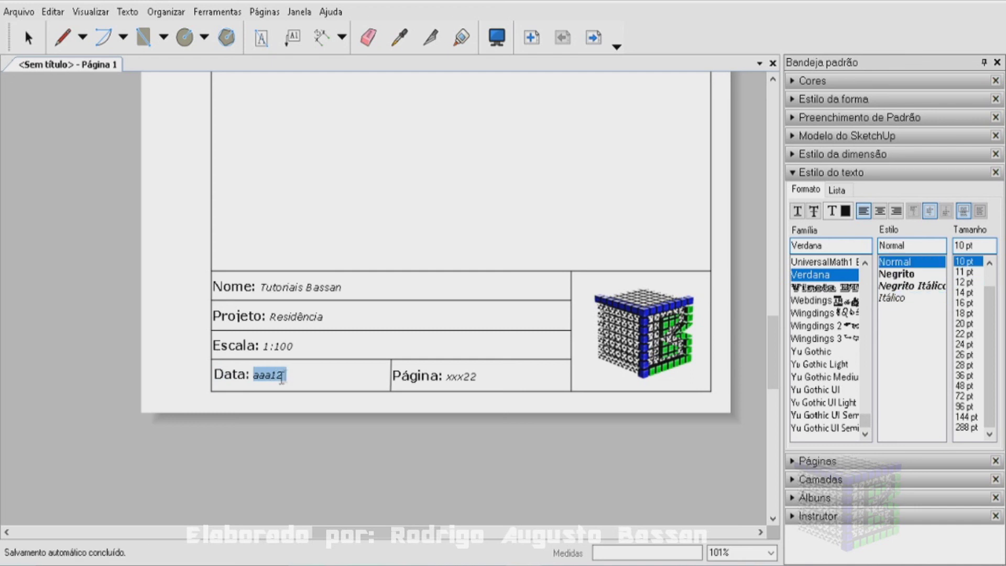
{"action": "scroll", "coordinate": [273, 381], "scroll_direction": "up", "scroll_amount": 1}
{"action": "scroll", "coordinate": [272, 381], "scroll_direction": "up", "scroll_amount": 1}
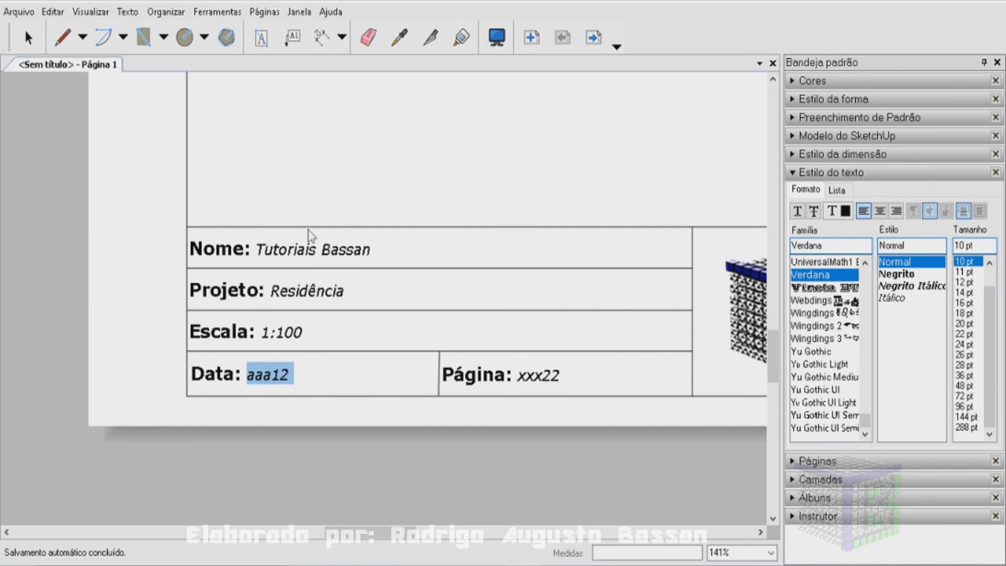
{"action": "left_click", "coordinate": [127, 12]}
{"action": "mouse_move", "coordinate": [189, 297]}
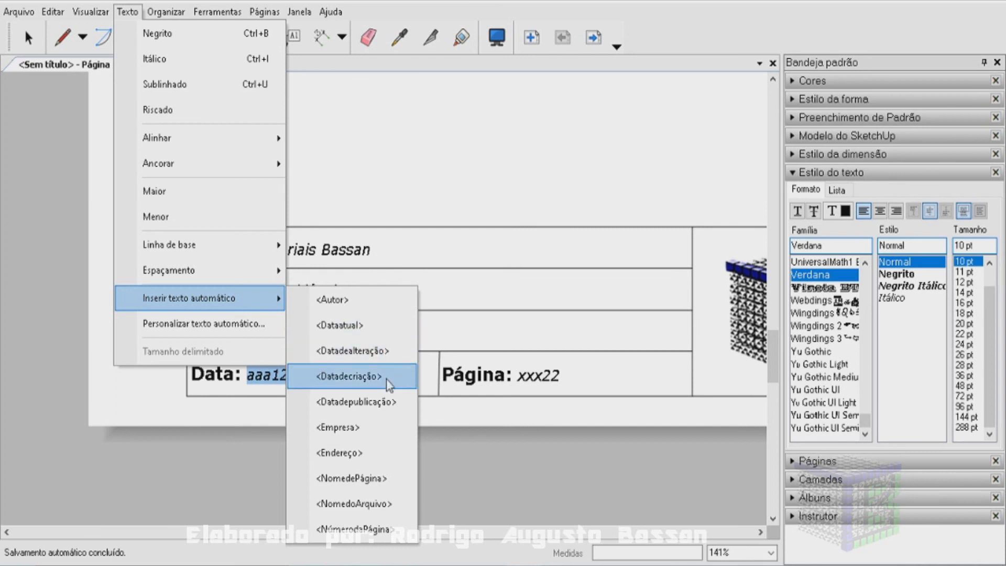
{"action": "left_click", "coordinate": [365, 329]}
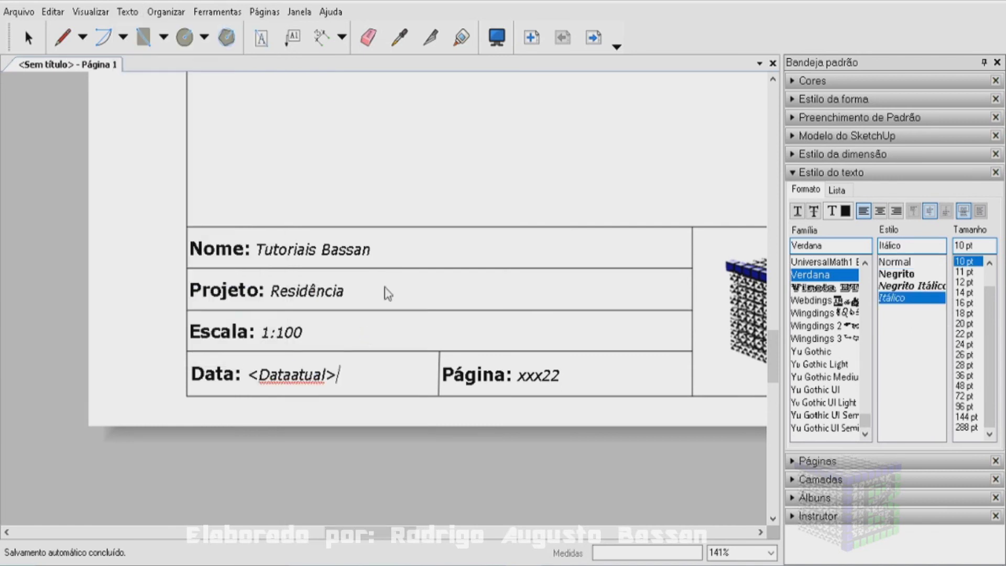
{"action": "left_click", "coordinate": [359, 147]}
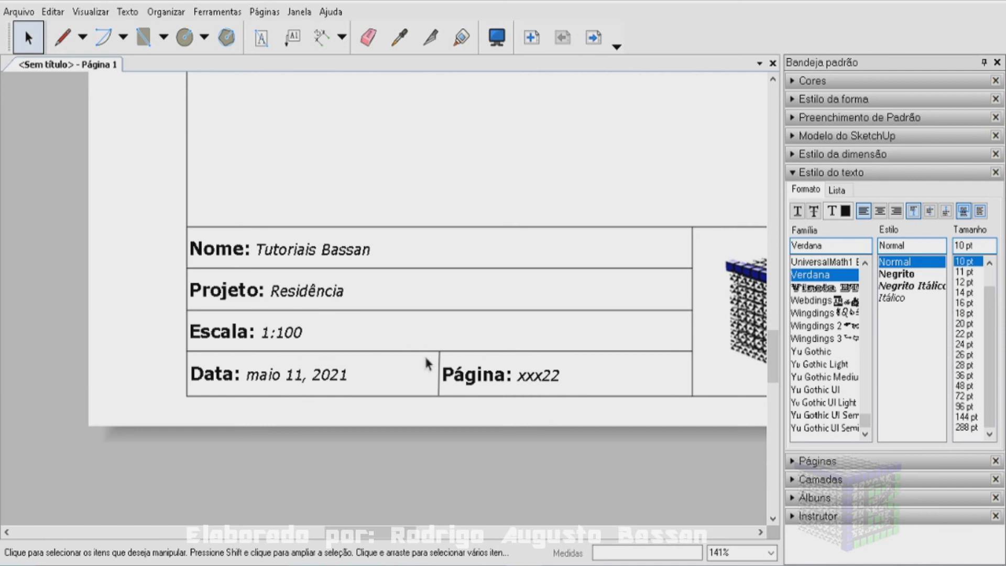
{"action": "scroll", "coordinate": [426, 359], "scroll_direction": "down", "scroll_amount": 2}
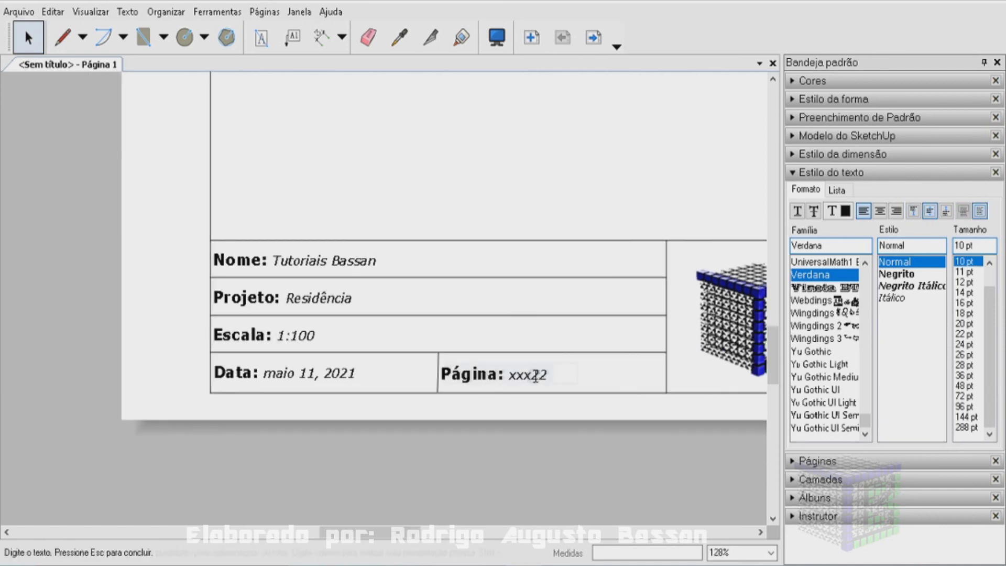
Replace the xxx22 placeholder with <NúmerodaPágina> page-number auto-text
{"action": "double_click", "coordinate": [519, 375]}
{"action": "left_click", "coordinate": [517, 375]}
{"action": "left_click_drag", "start_coordinate": [512, 375], "coordinate": [554, 375]}
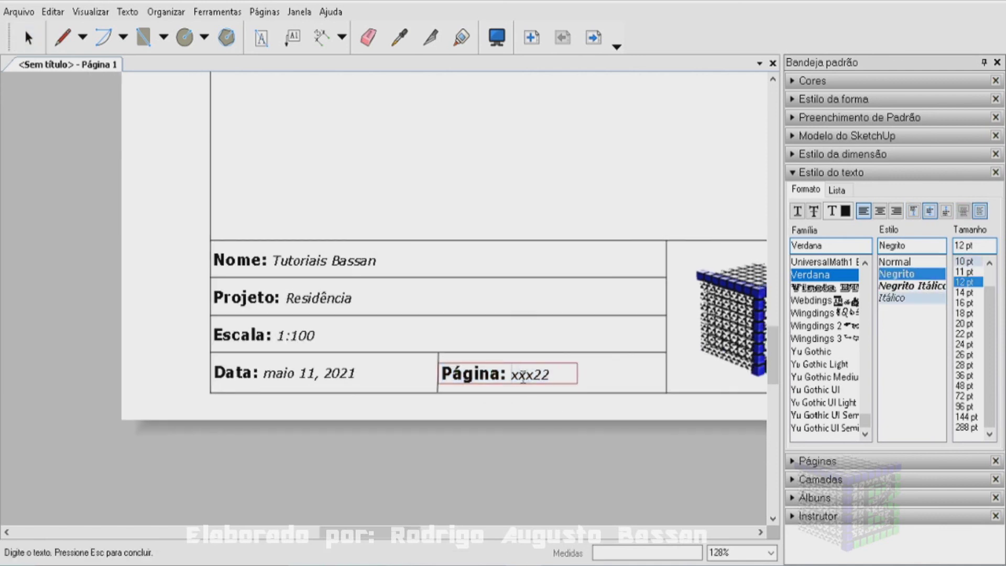
{"action": "left_click", "coordinate": [128, 16]}
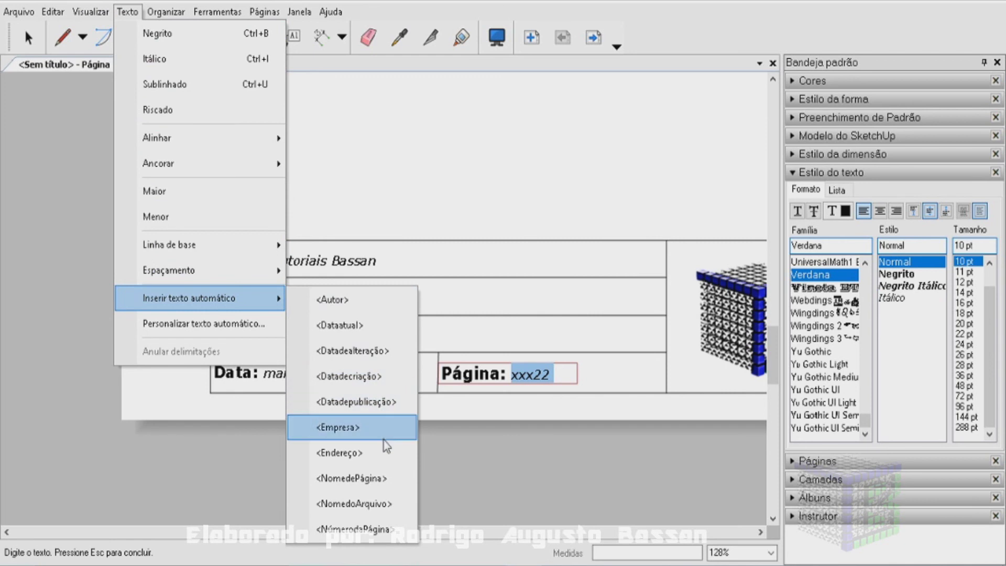
{"action": "left_click", "coordinate": [361, 530]}
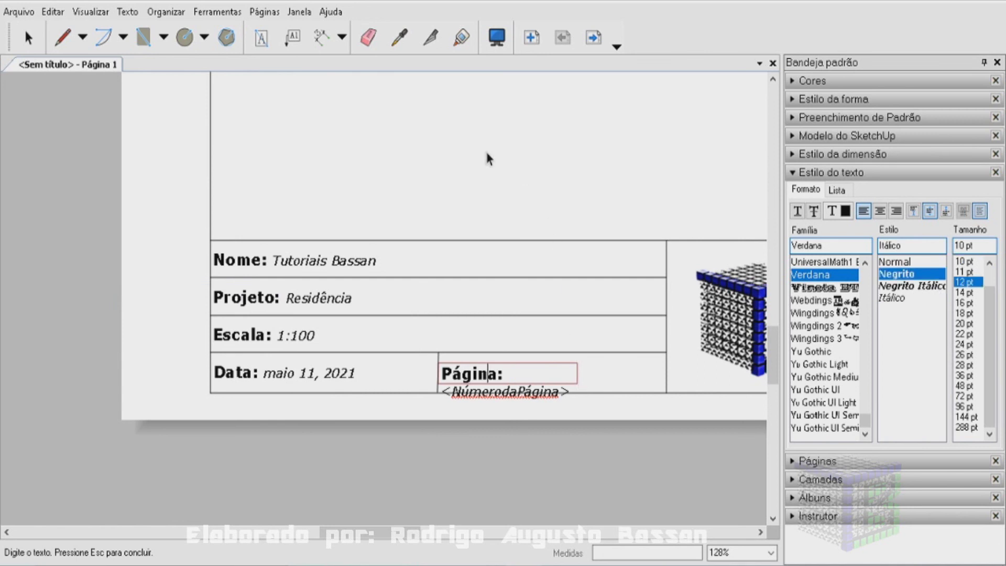
{"action": "key", "text": "Escape"}
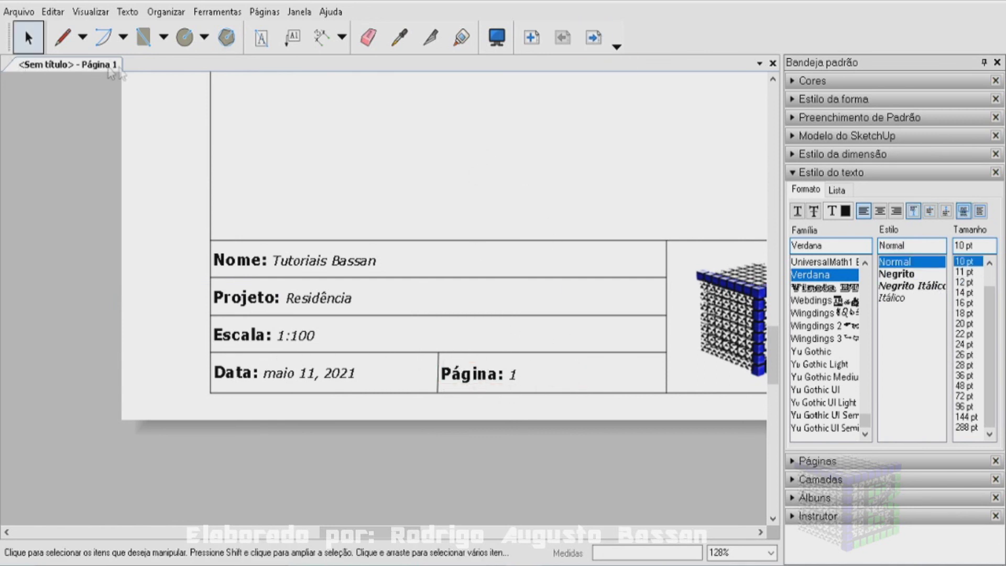
Advance to page 5 and zoom out to check the page number reads 5
{"action": "left_click", "coordinate": [592, 37]}
{"action": "left_click", "coordinate": [593, 37]}
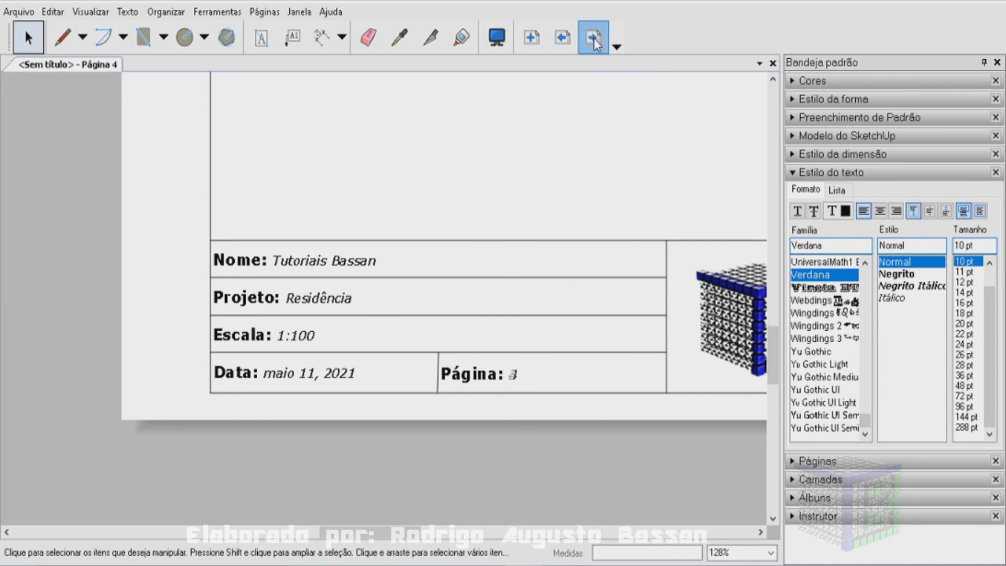
{"action": "left_click", "coordinate": [593, 39]}
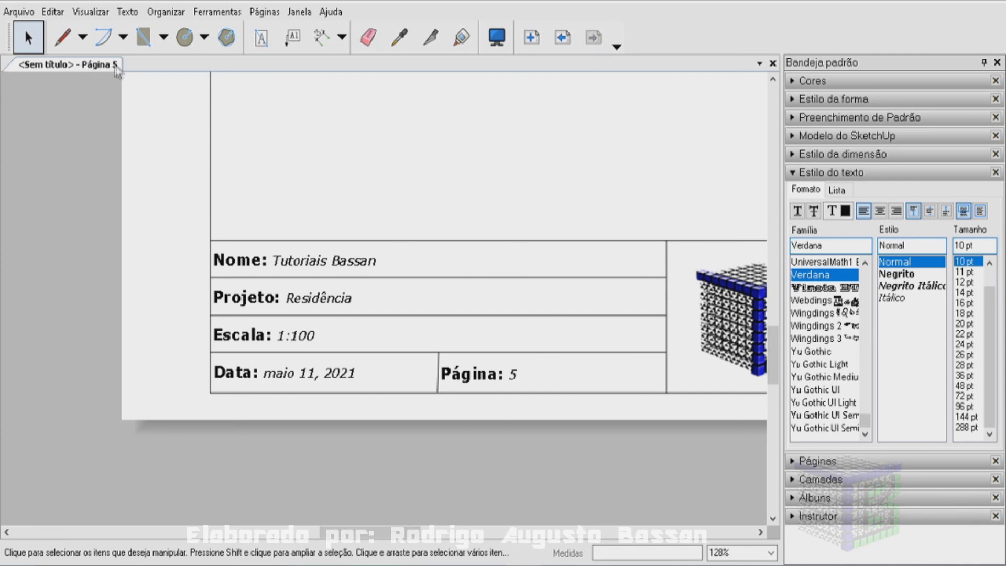
{"action": "scroll", "coordinate": [138, 169], "scroll_direction": "down", "scroll_amount": 2}
{"action": "scroll", "coordinate": [139, 169], "scroll_direction": "down", "scroll_amount": 2}
{"action": "scroll", "coordinate": [196, 87], "scroll_direction": "down", "scroll_amount": 2}
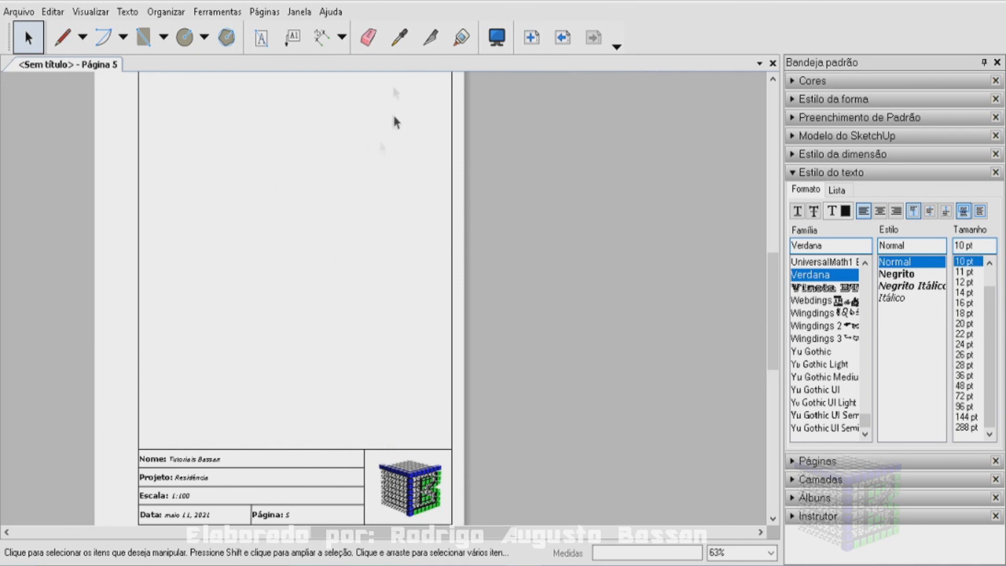
{"action": "scroll", "coordinate": [348, 221], "scroll_direction": "down", "scroll_amount": 1}
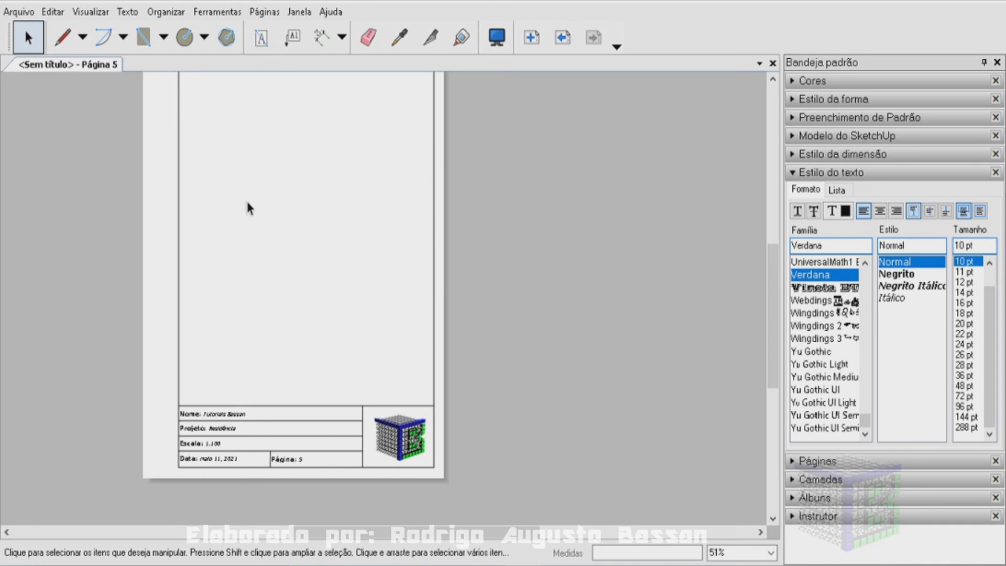
Save the document as a template named 'Ttorial Bassan' in the Meus modelos folder
{"action": "left_click", "coordinate": [19, 11]}
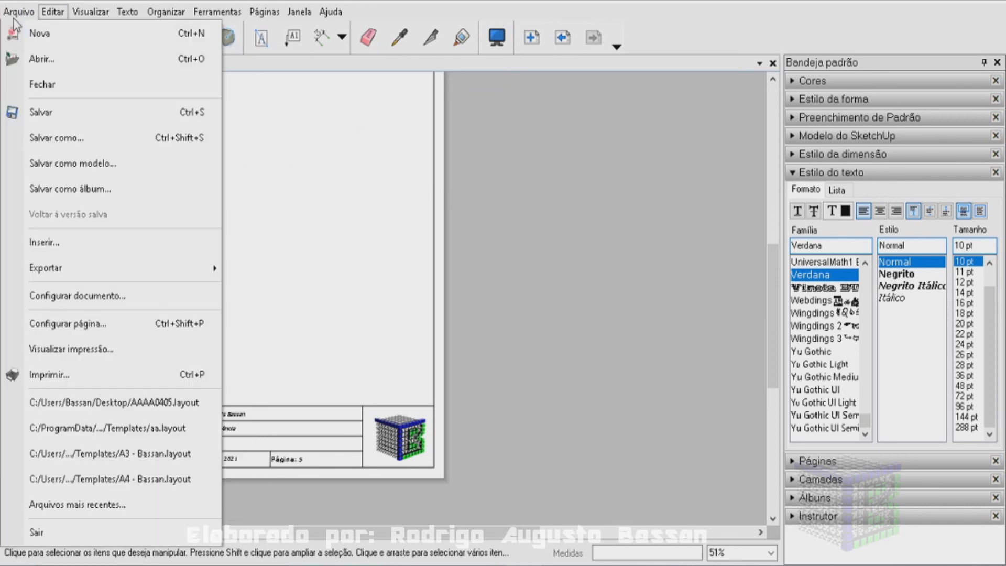
{"action": "left_click", "coordinate": [106, 165]}
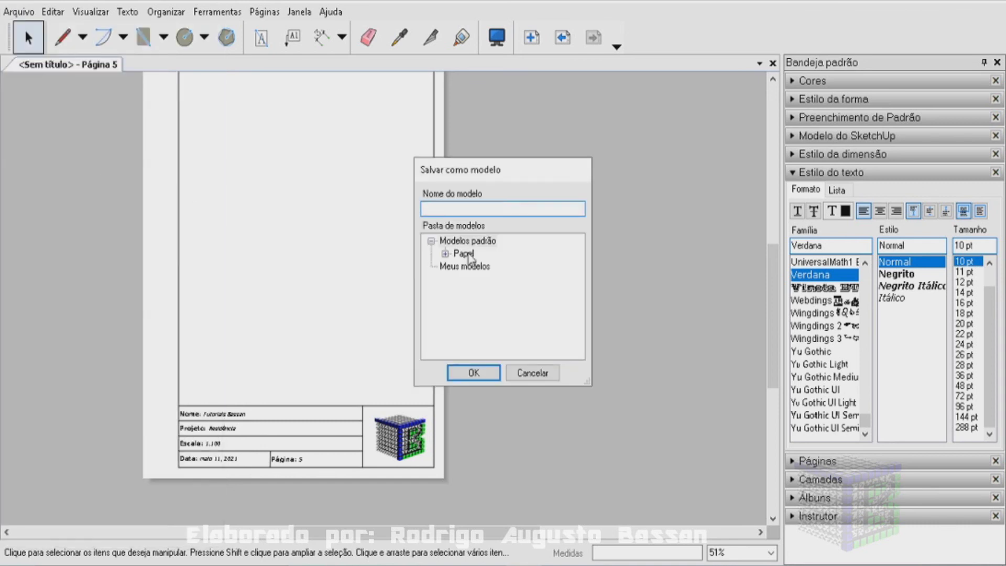
{"action": "type", "text": "T"}
{"action": "type", "text": "torial"}
{"action": "type", "text": " Bassan"}
{"action": "left_click", "coordinate": [468, 269]}
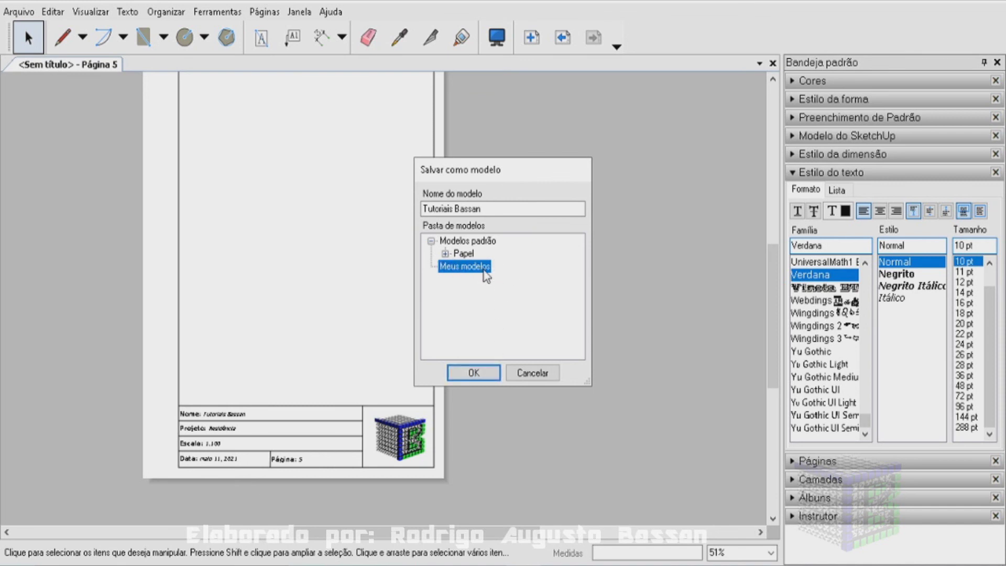
{"action": "left_click", "coordinate": [475, 373]}
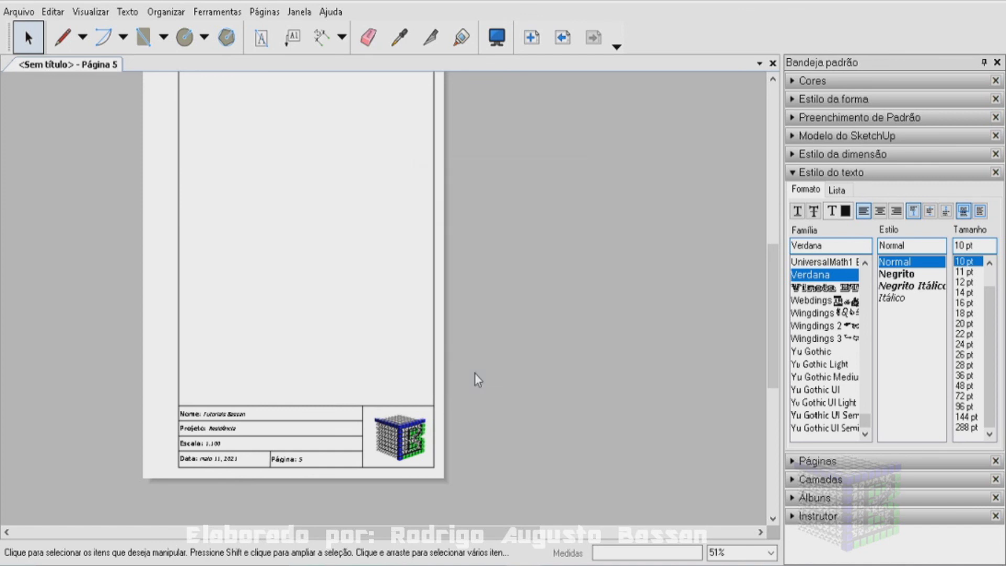
{"action": "left_click", "coordinate": [18, 12]}
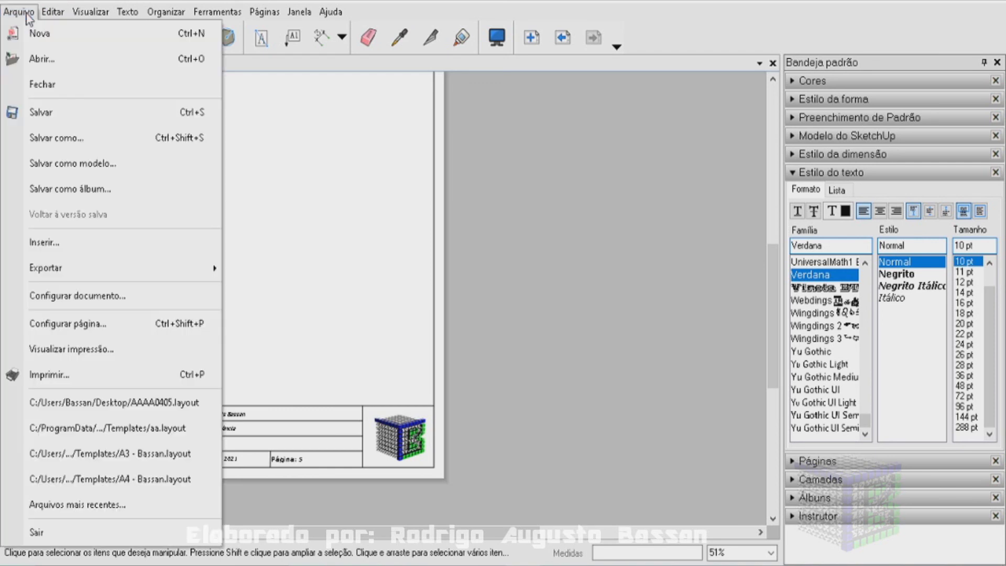
{"action": "left_click", "coordinate": [56, 37]}
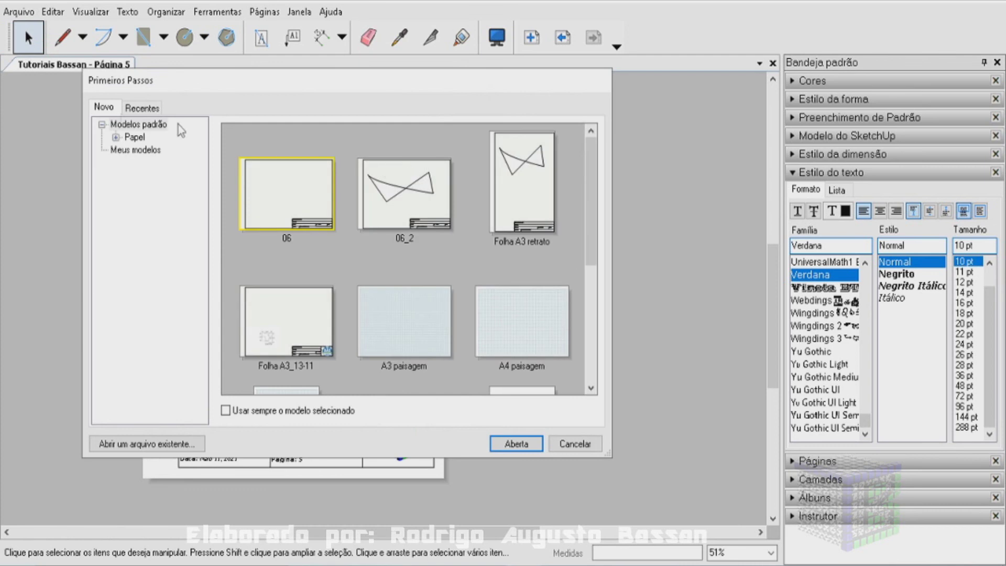
{"action": "left_click", "coordinate": [135, 150]}
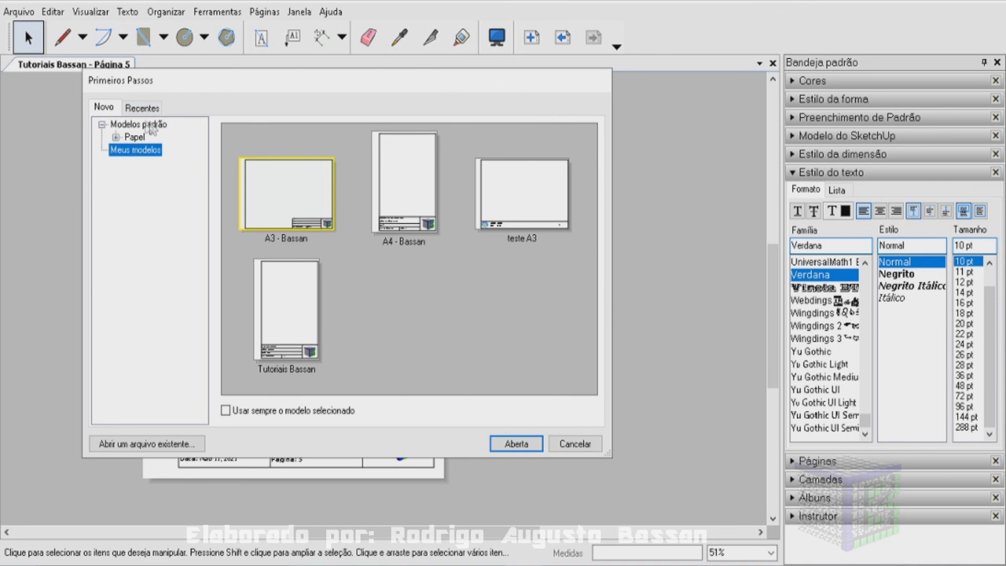
{"action": "left_click", "coordinate": [575, 444]}
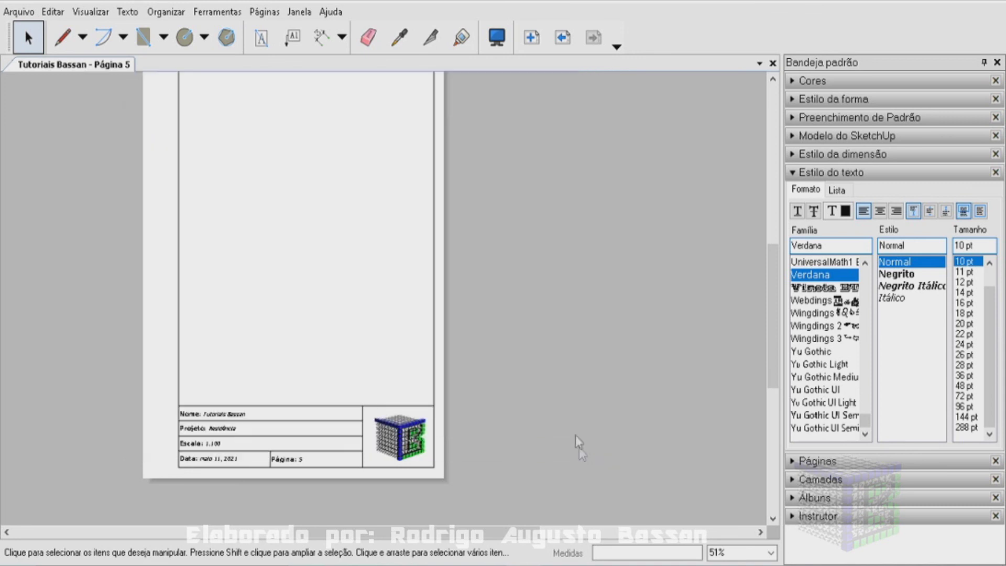
{"action": "left_click", "coordinate": [18, 11]}
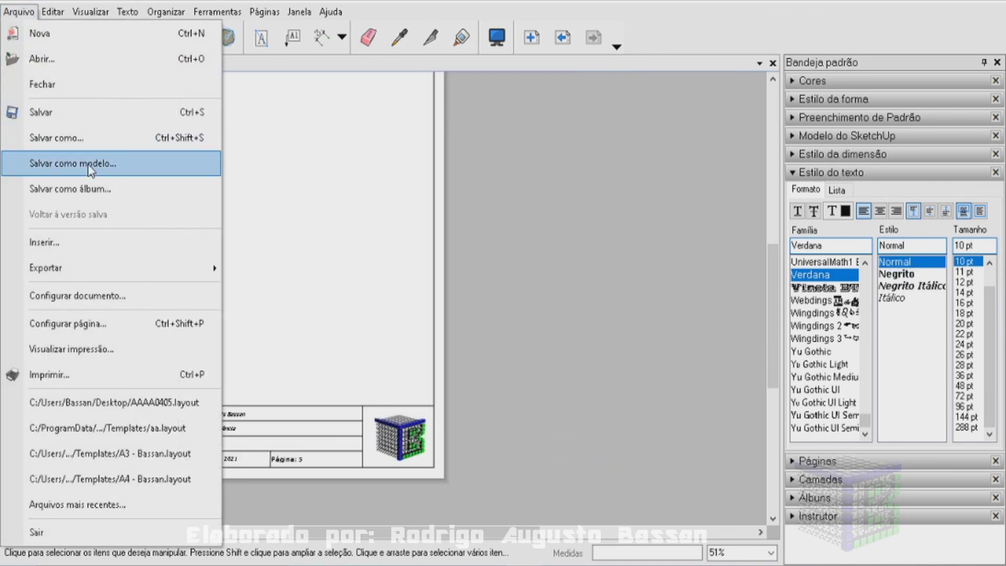
Re-save the document as template 'TUtoriais Bassan', then bring up the new-document template chooser
{"action": "left_click", "coordinate": [91, 164]}
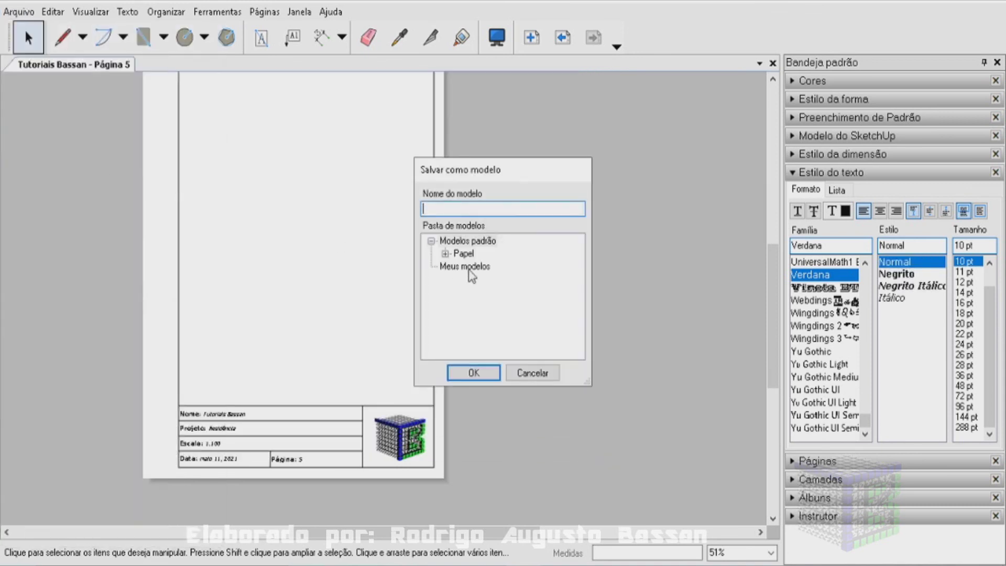
{"action": "double_click", "coordinate": [461, 241]}
{"action": "left_click", "coordinate": [453, 209]}
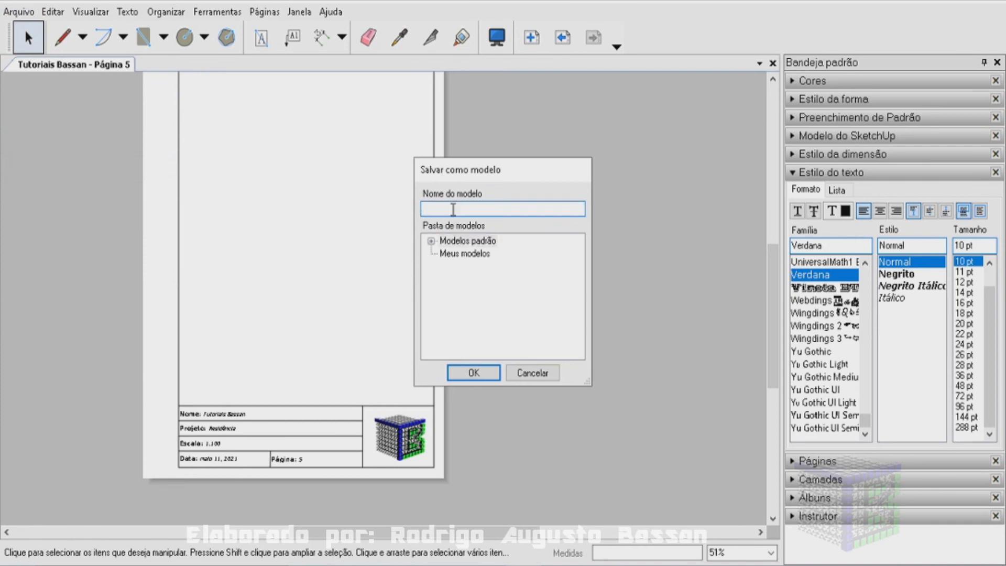
{"action": "type", "text": "TUtoriais Ba"}
{"action": "type", "text": "ssan"}
{"action": "left_click", "coordinate": [486, 375]}
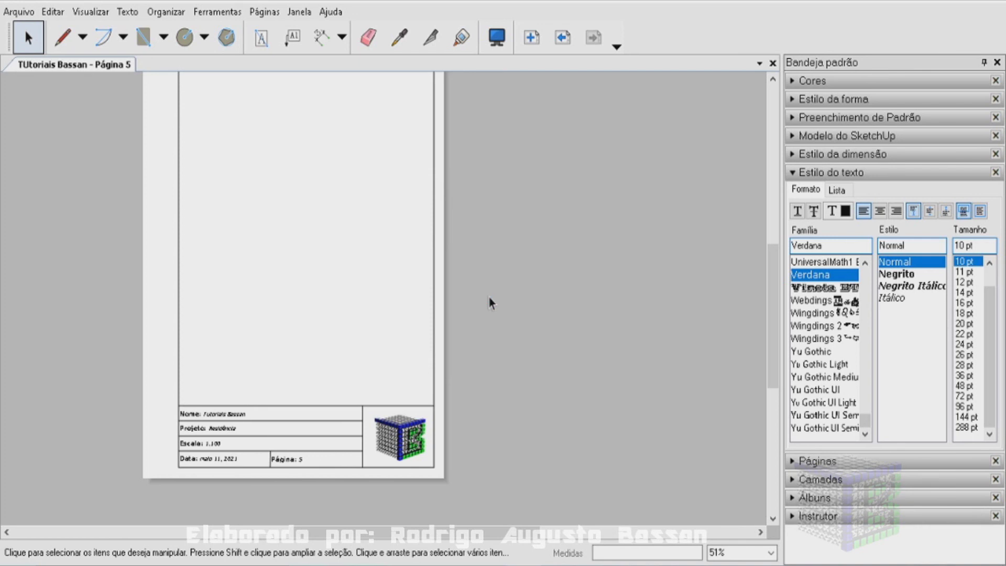
{"action": "left_click", "coordinate": [18, 12]}
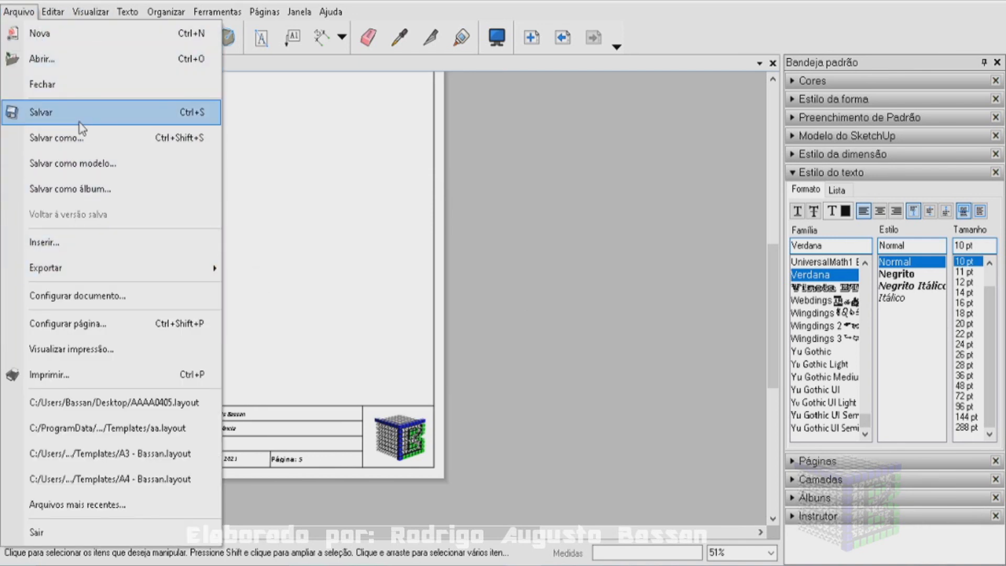
{"action": "left_click", "coordinate": [65, 31]}
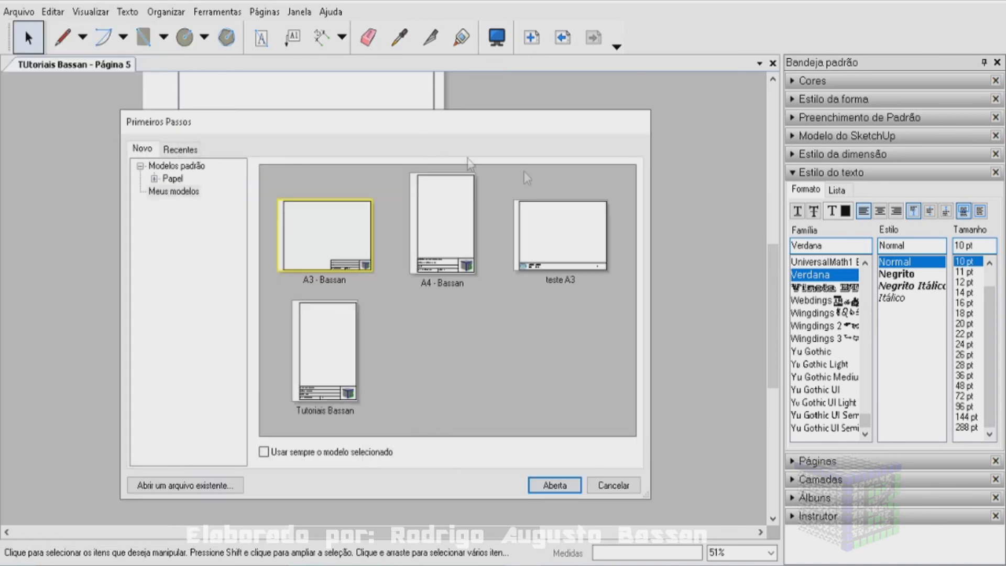
Browse Modelos padrão and Meus modelos to confirm 'TUtoriais Bassan' is listed, then close the chooser
{"action": "left_click", "coordinate": [175, 167]}
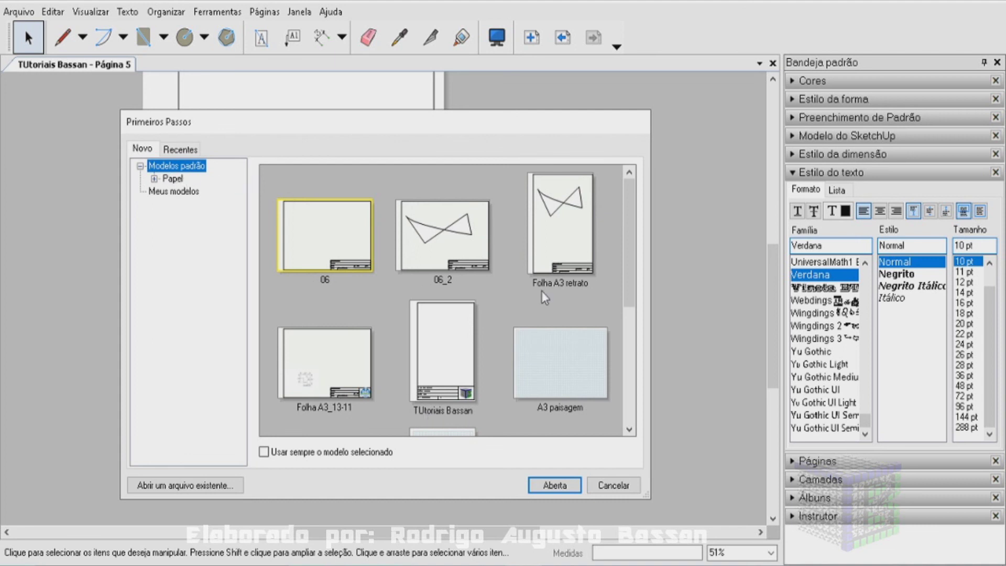
{"action": "left_click_drag", "start_coordinate": [630, 293], "coordinate": [632, 385]}
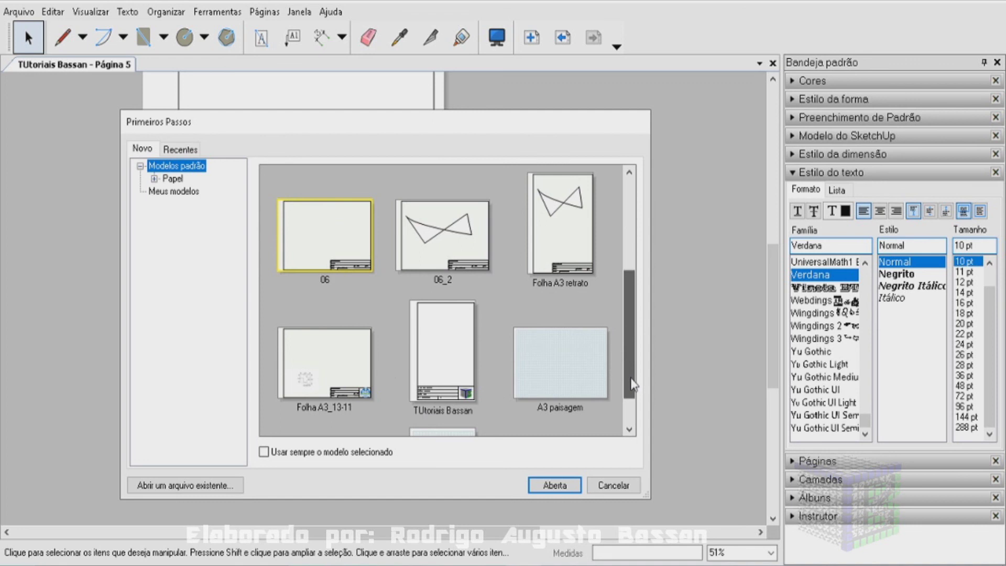
{"action": "left_click_drag", "start_coordinate": [633, 385], "coordinate": [630, 220]}
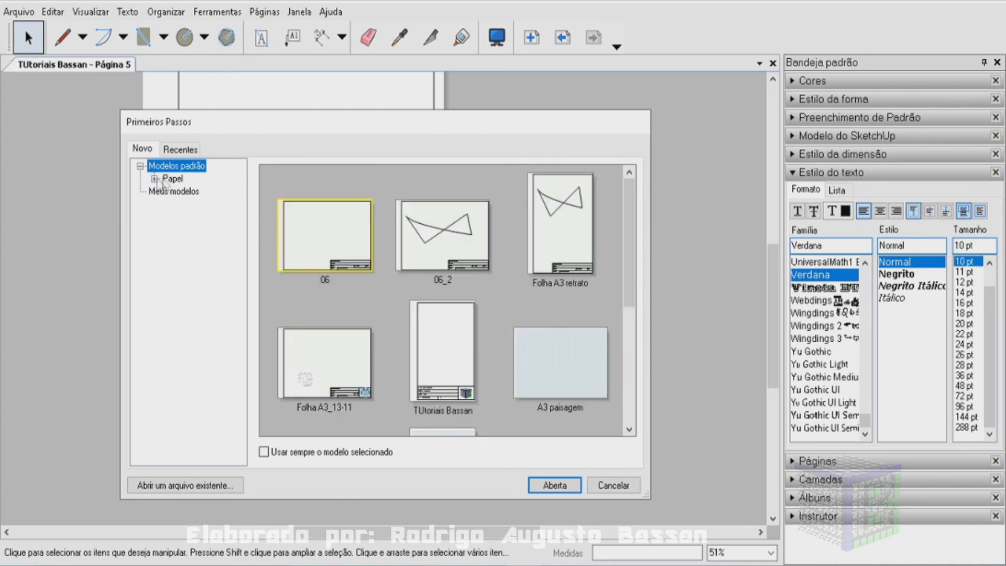
{"action": "left_click", "coordinate": [167, 191]}
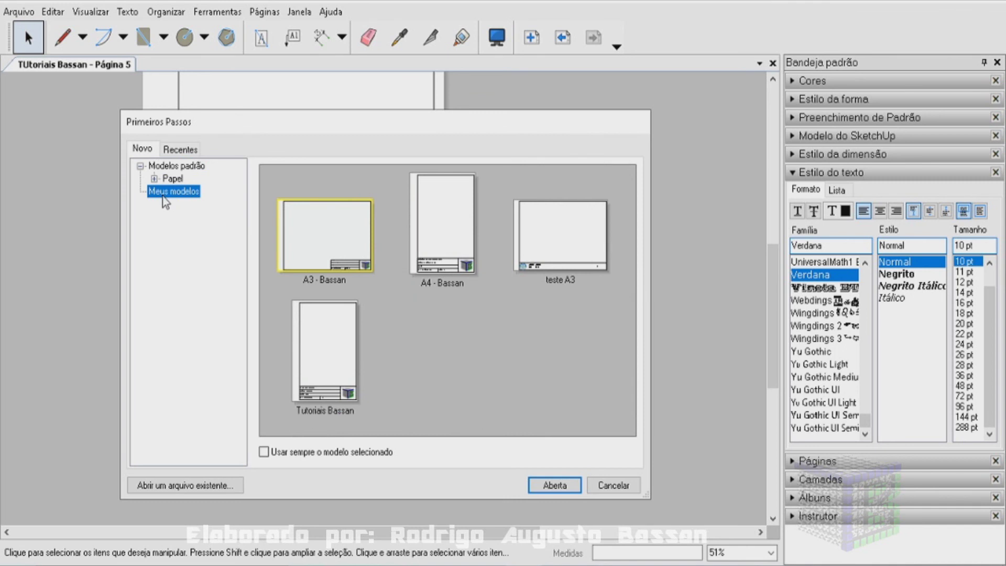
{"action": "key", "text": "Escape"}
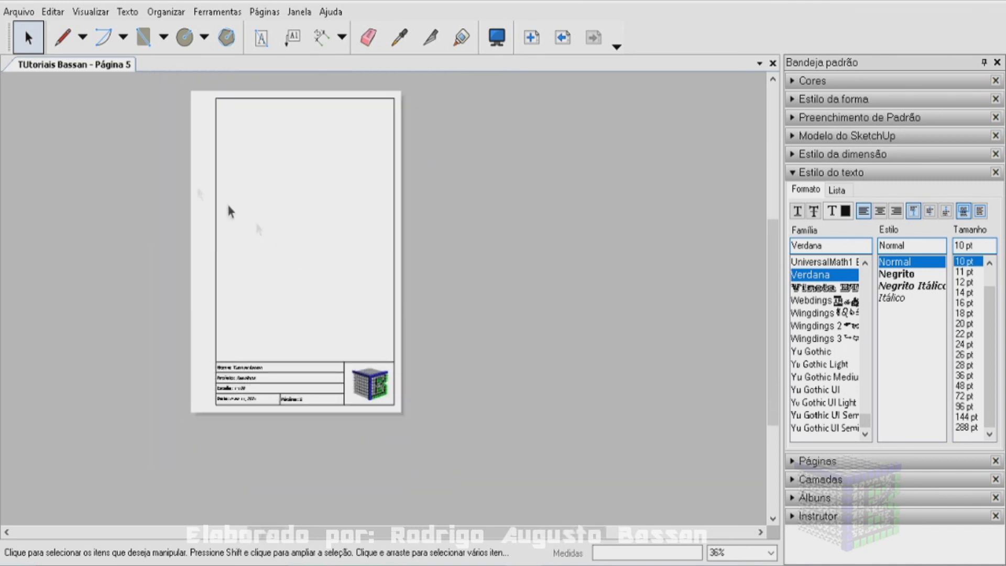